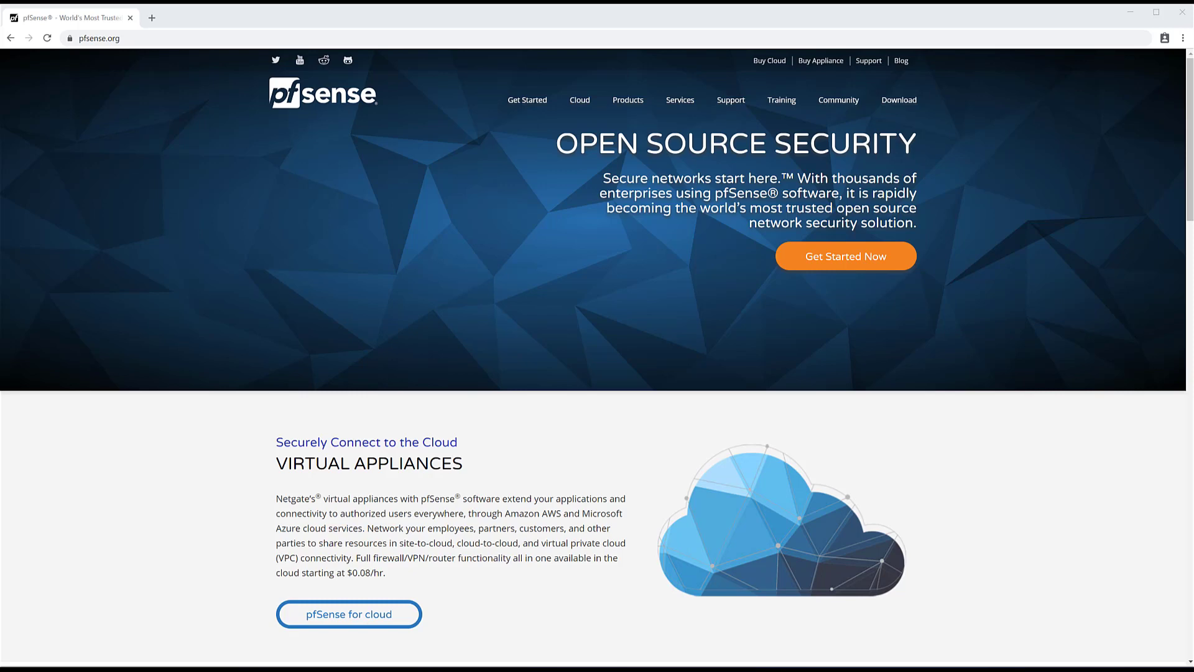
# - Open the pfSense Download page and get the Austin, TX USA mirror's file index
pyautogui.hotkey('alt', 'Tab')
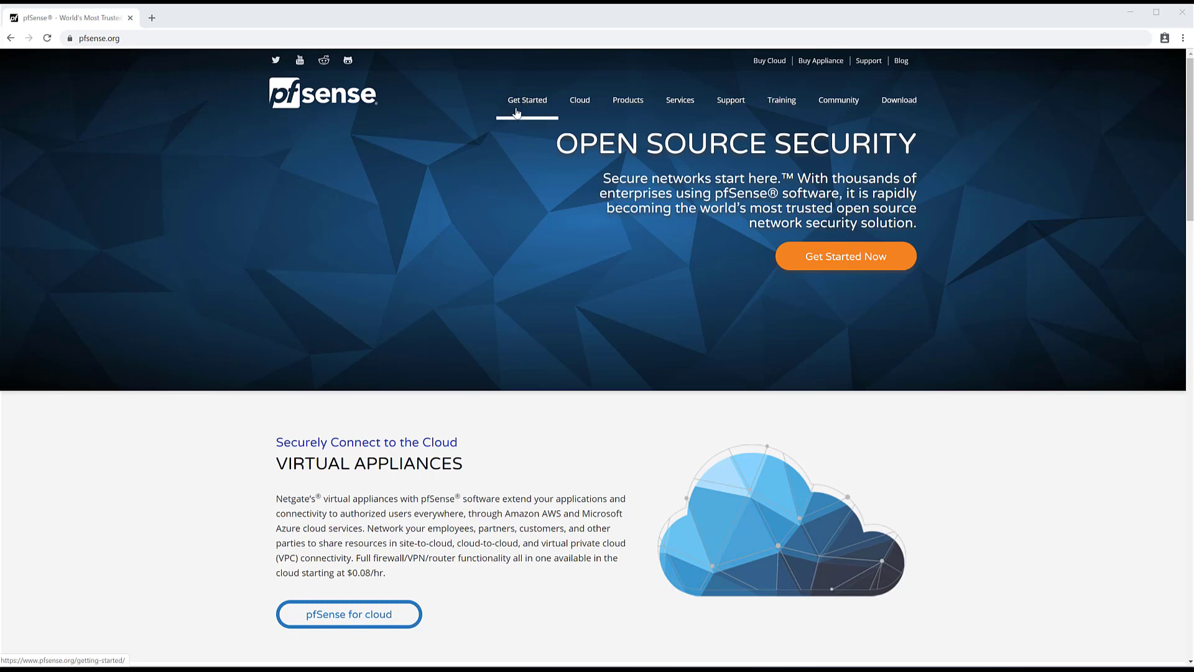
pyautogui.click(917, 107)
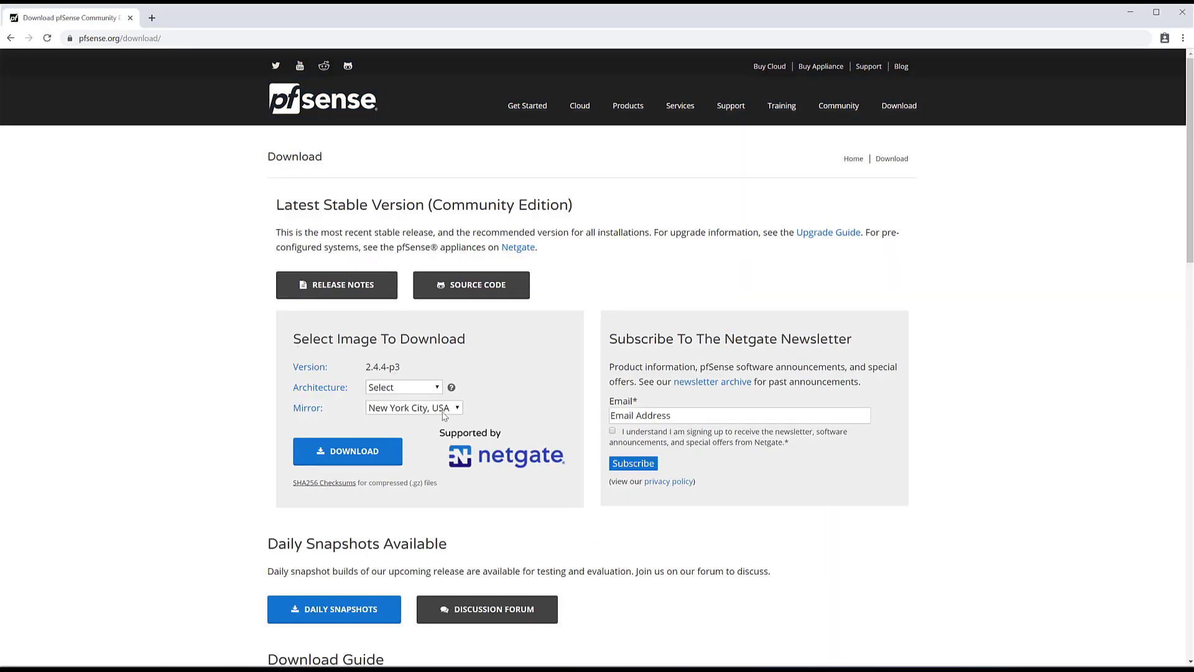
pyautogui.click(392, 389)
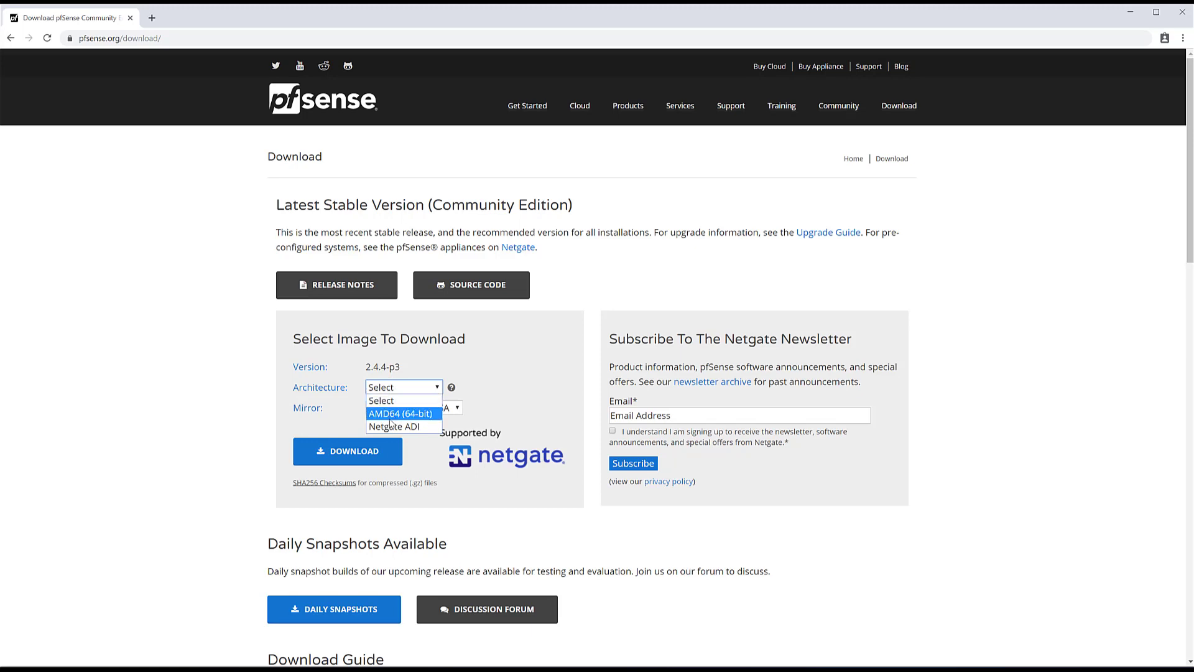
pyautogui.click(421, 434)
pyautogui.click(419, 408)
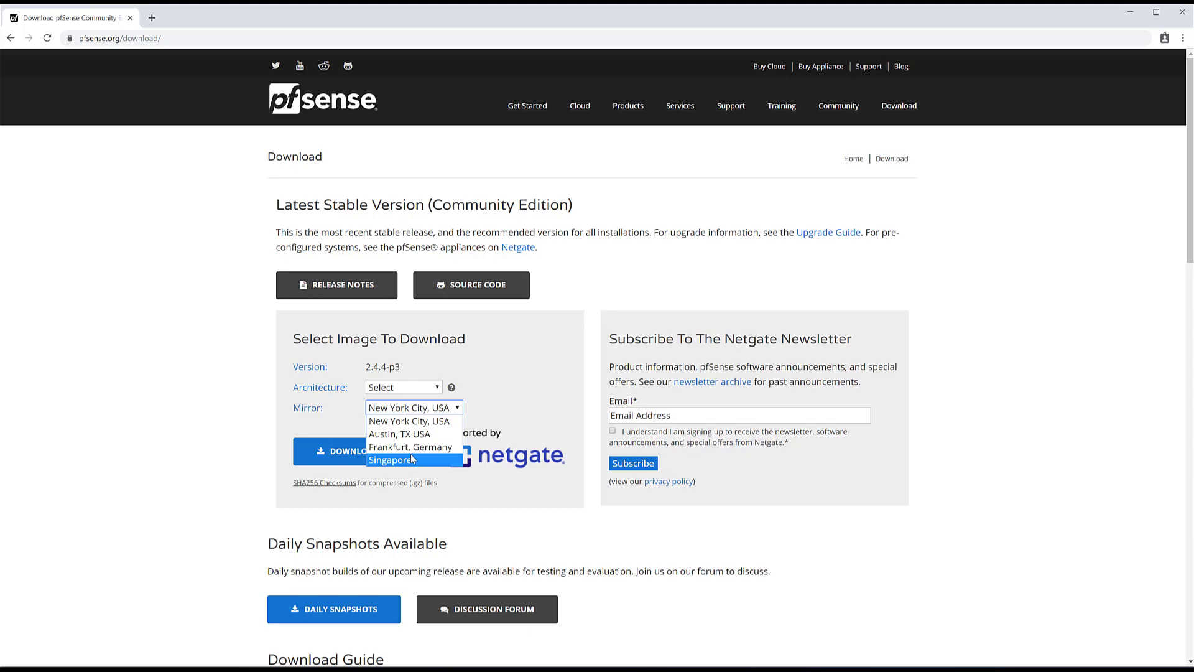
pyautogui.click(427, 438)
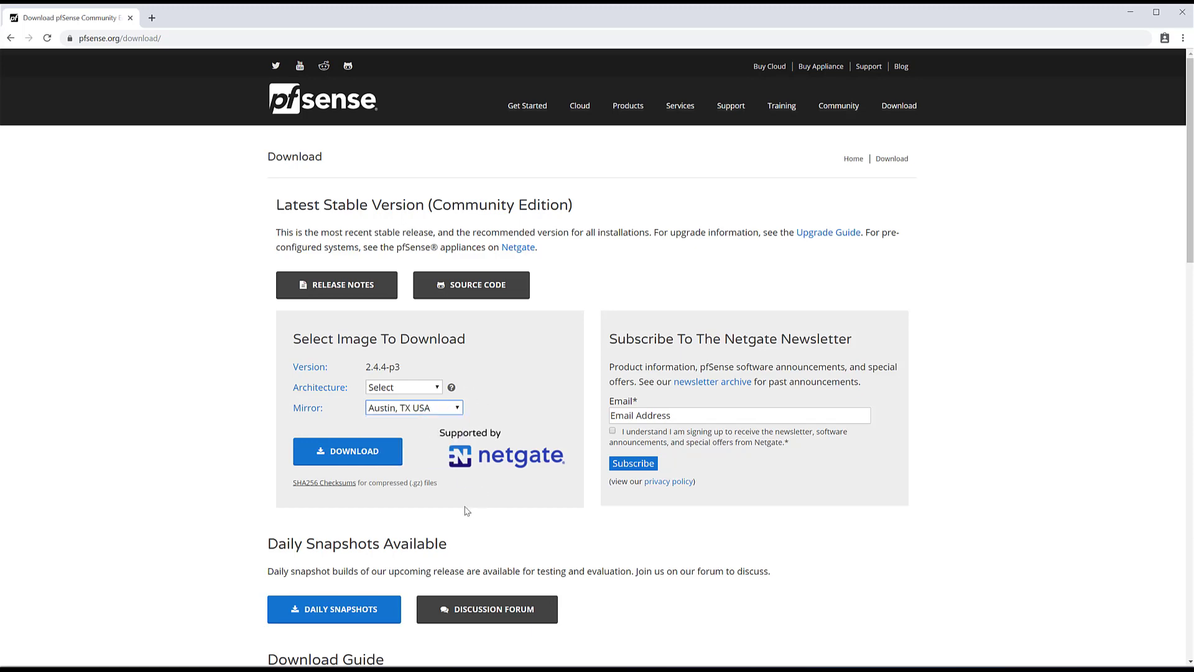
pyautogui.click(365, 456)
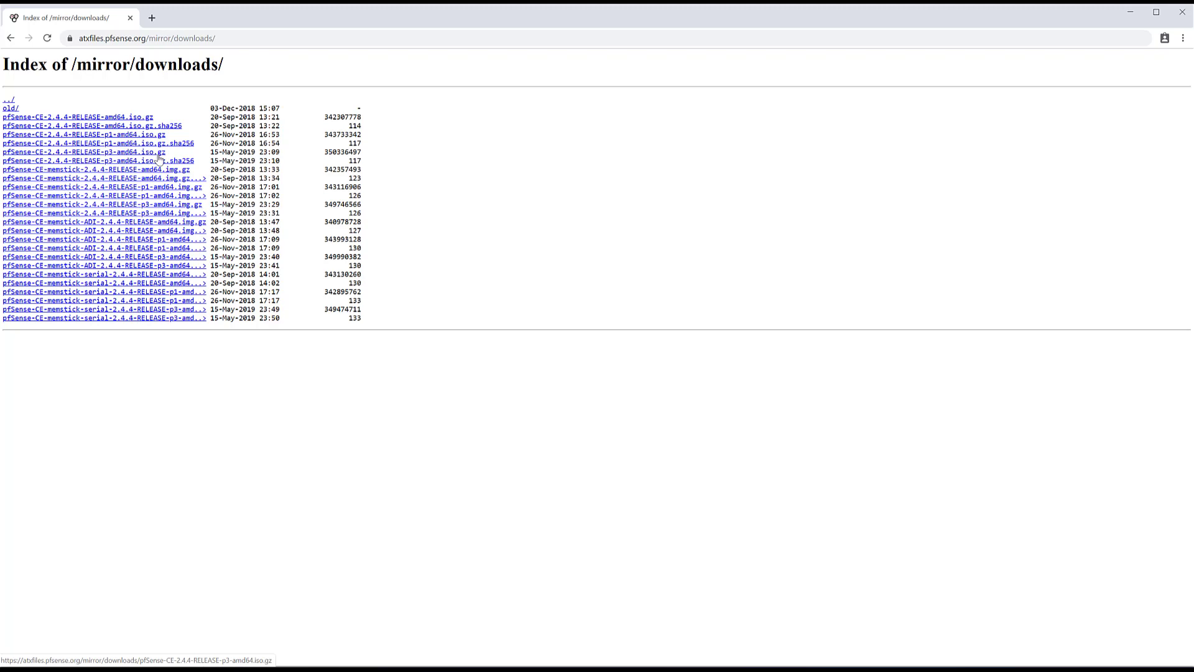
# - Choose AMD64 (64-bit), CD Image (ISO) Installer and the Austin, TX USA mirror
pyautogui.click(12, 39)
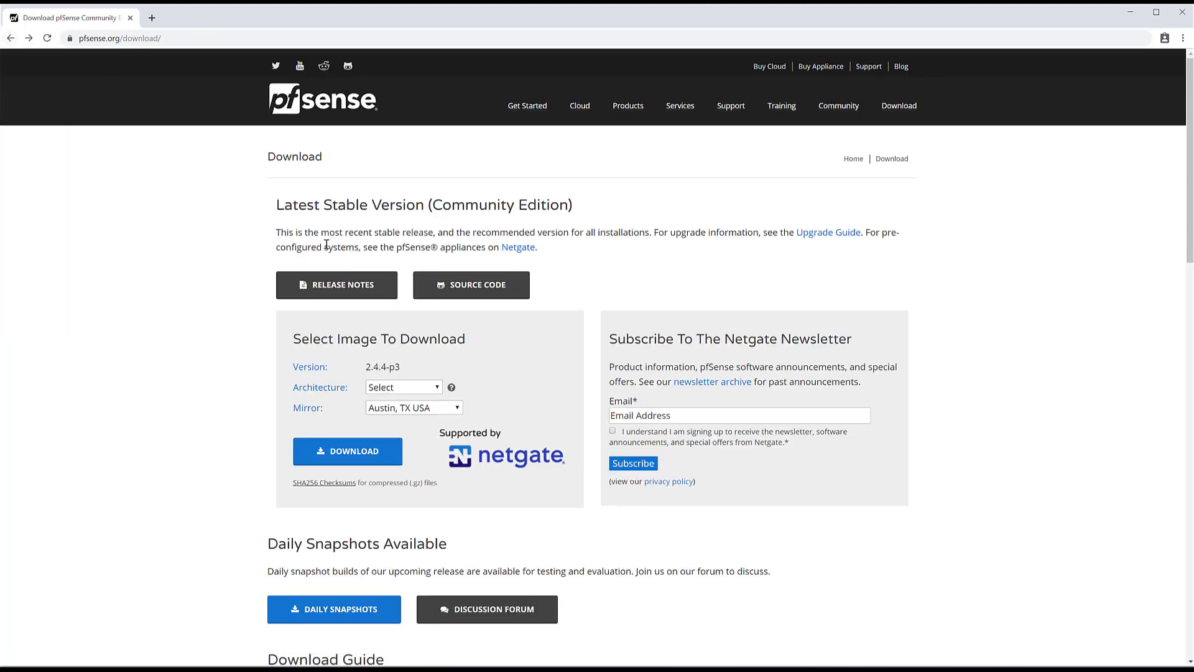
pyautogui.click(412, 389)
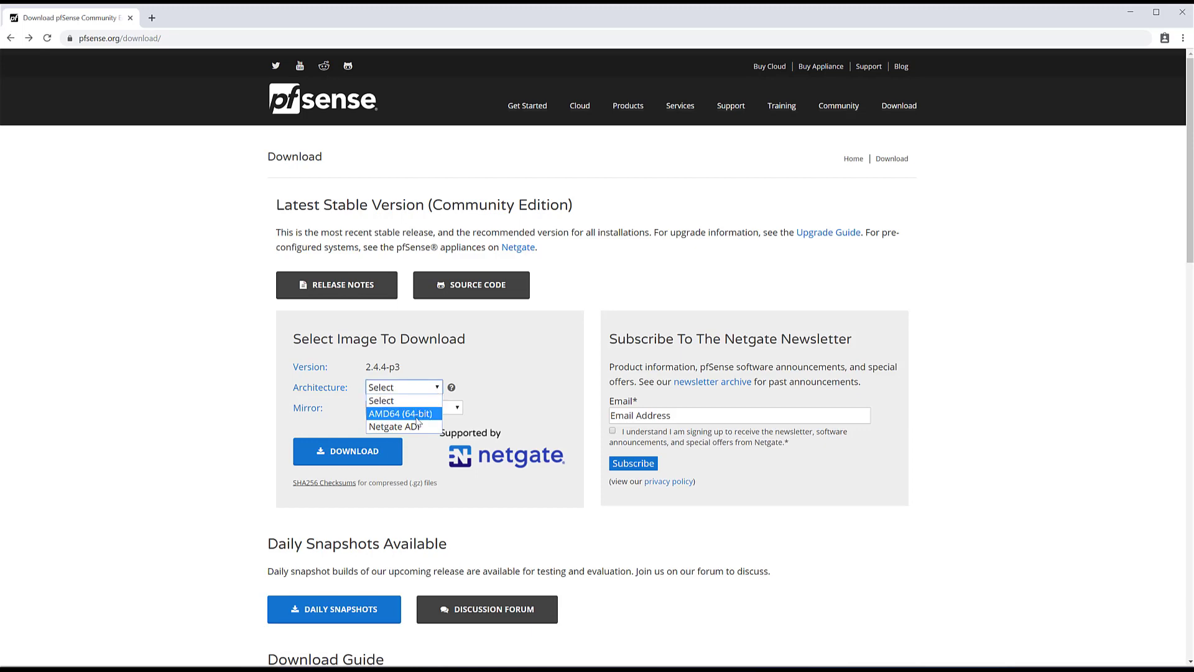
pyautogui.click(390, 416)
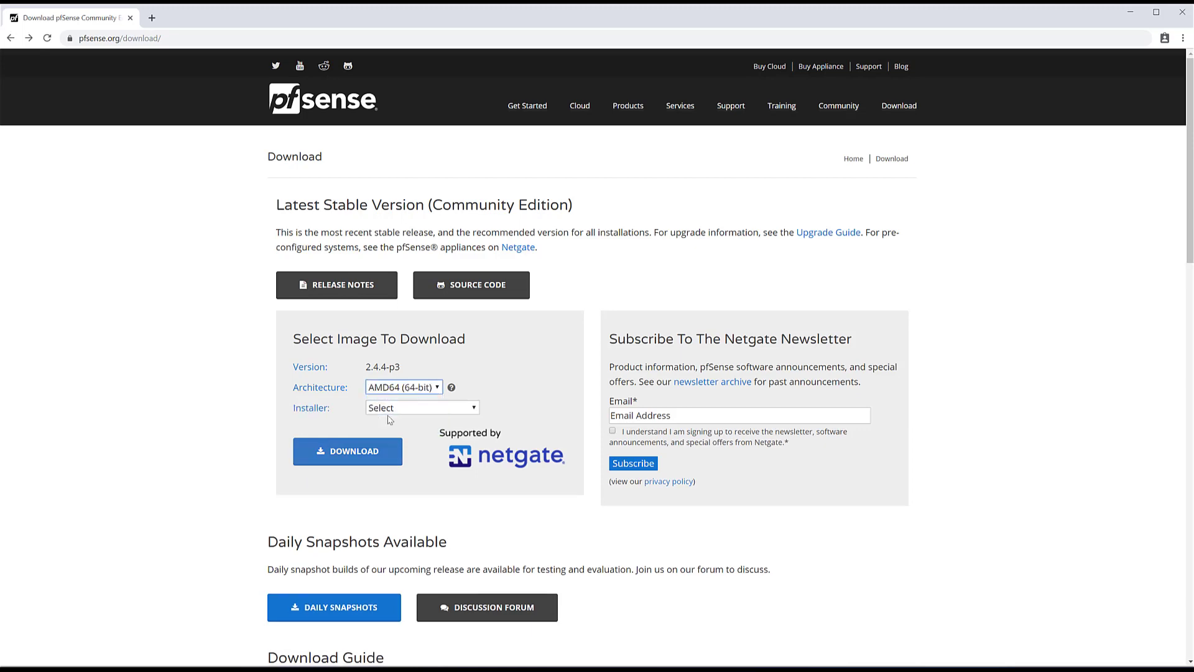
pyautogui.click(398, 409)
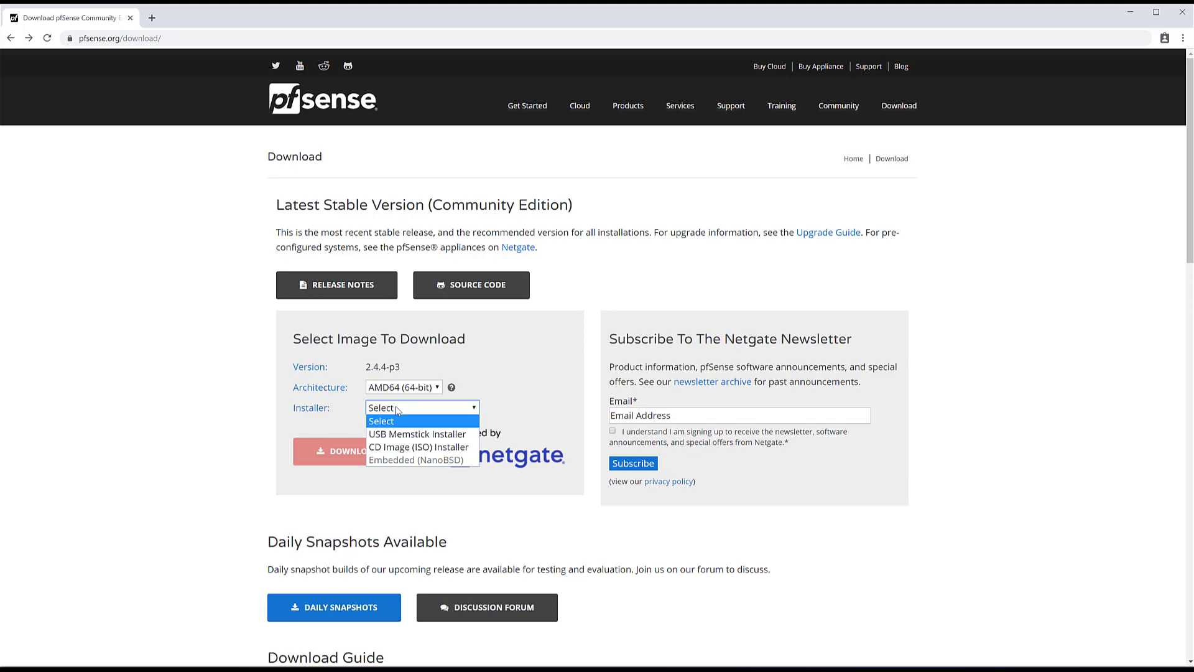
pyautogui.click(417, 448)
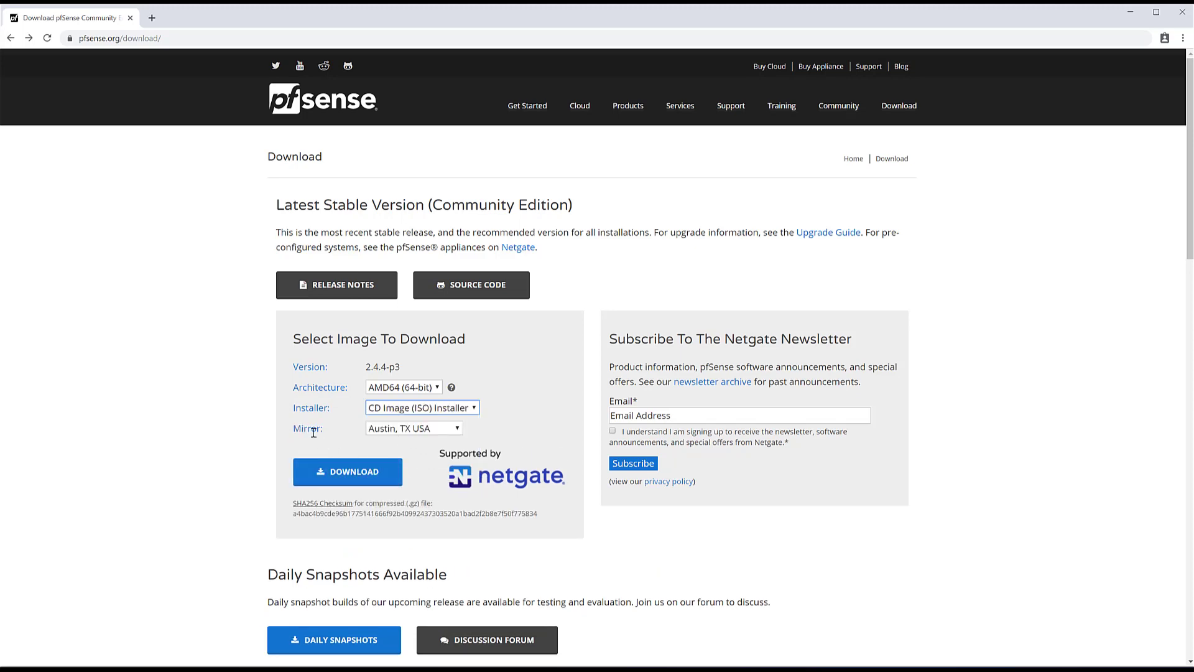
pyautogui.click(422, 430)
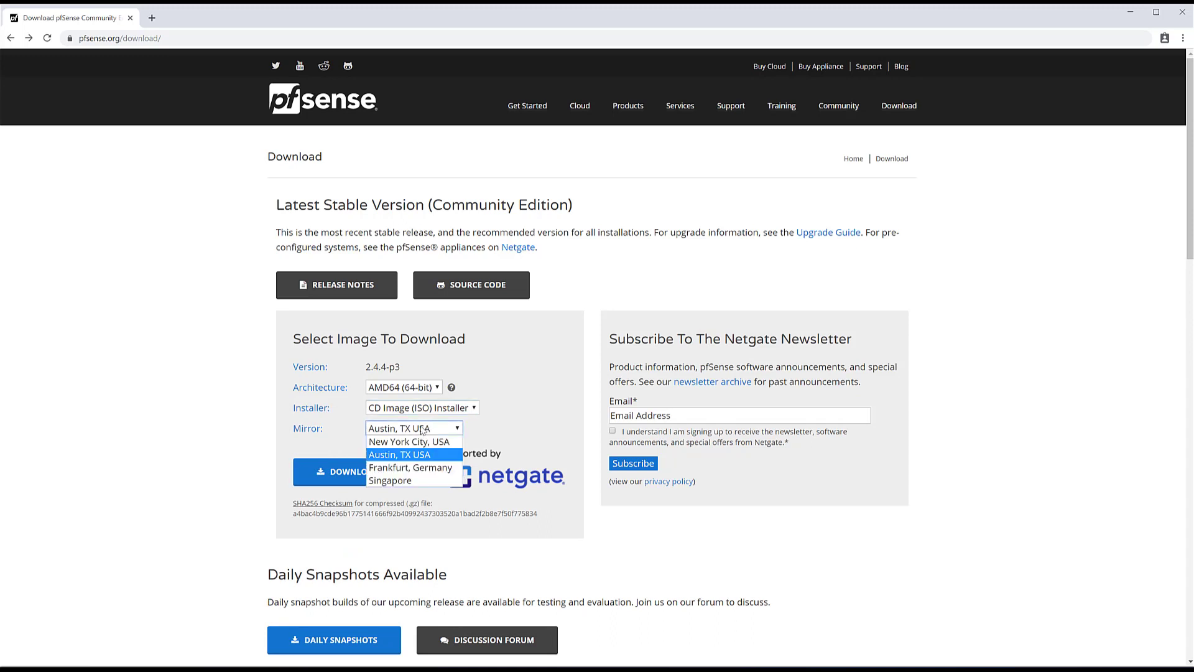
pyautogui.click(423, 429)
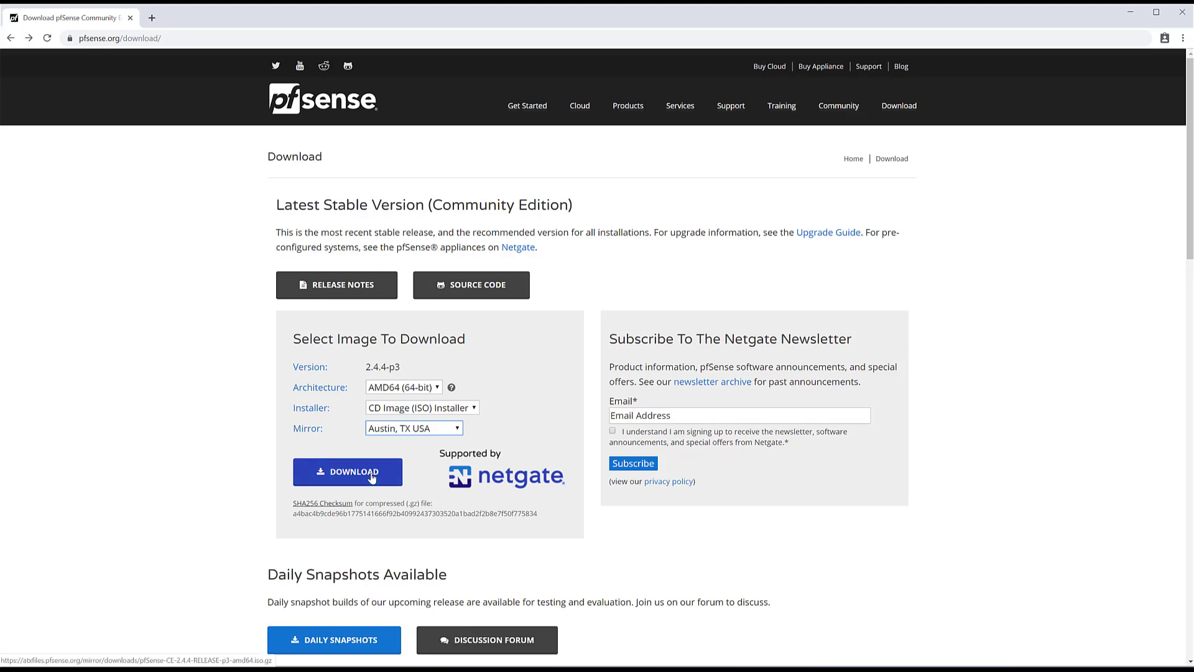
pyautogui.click(185, 670)
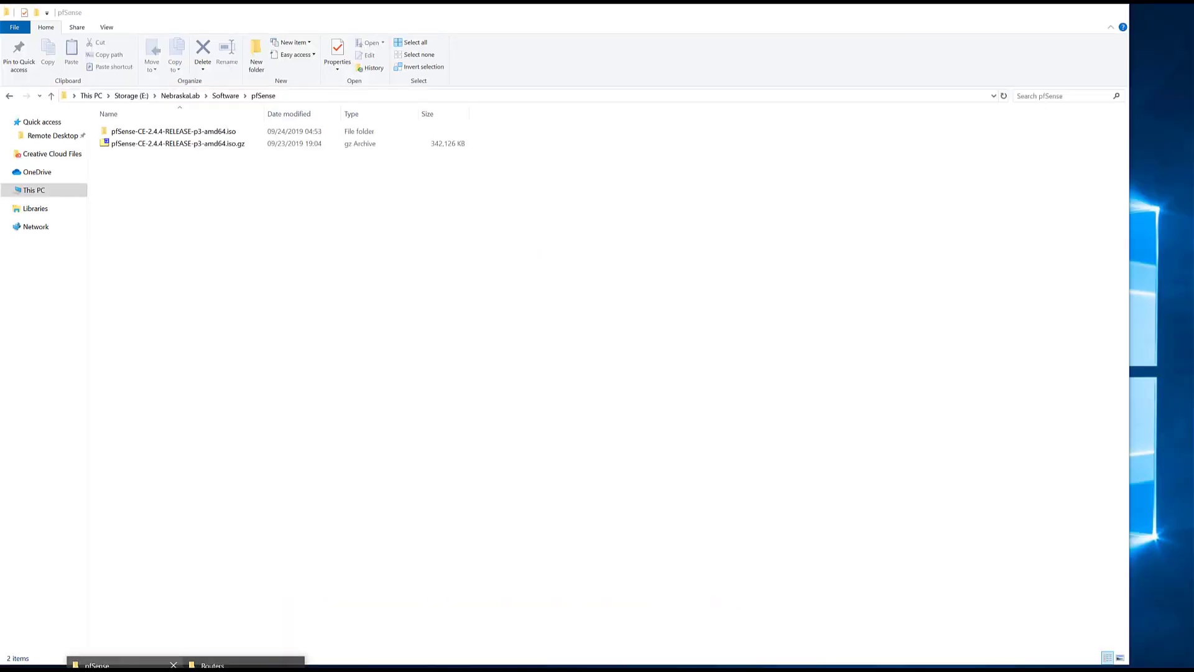
# - Open the extracted pfSense-CE-2.4.4-RELEASE-p3-amd64.iso folder in the pfSense folder
pyautogui.click(125, 666)
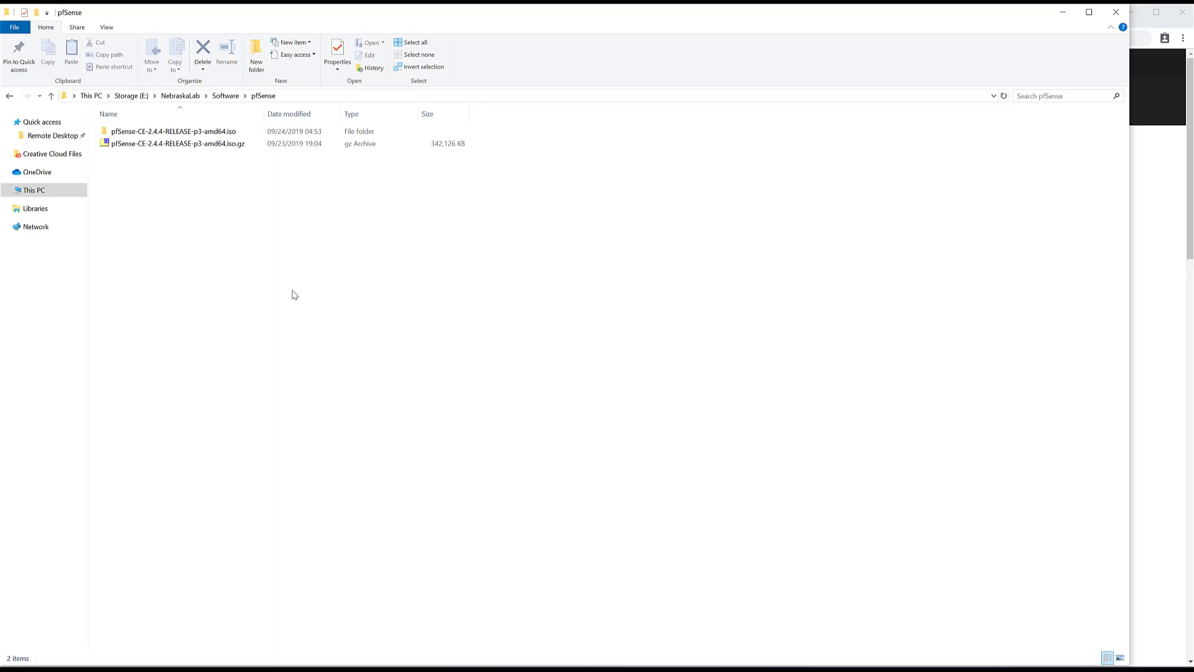
pyautogui.click(237, 146)
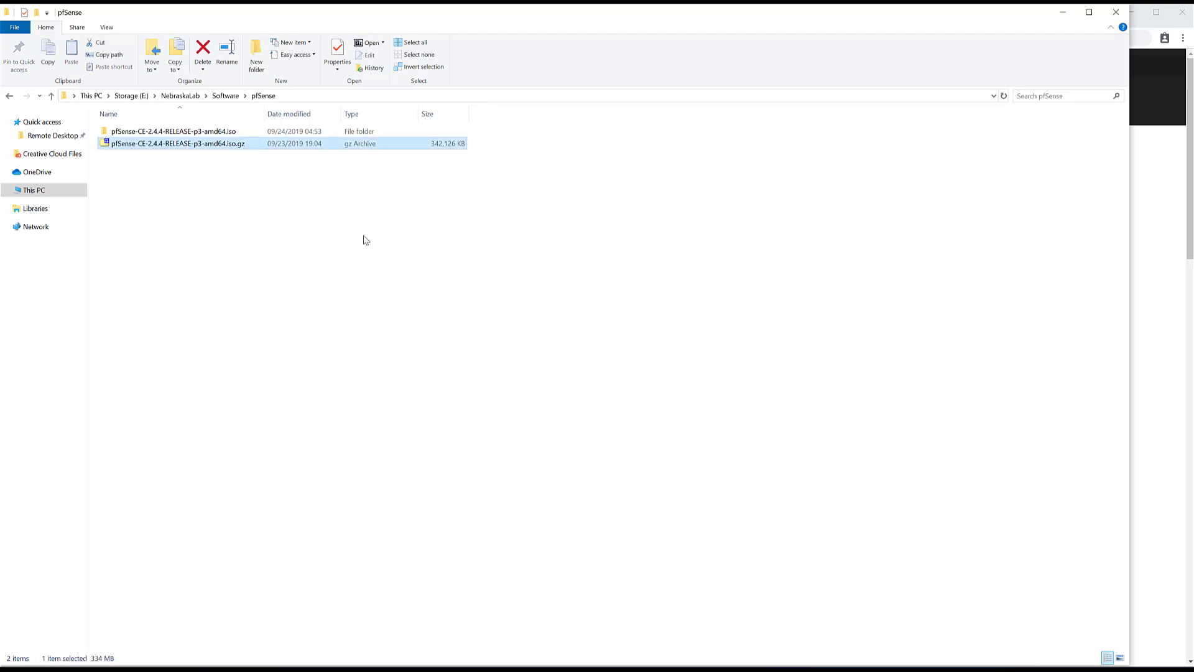
pyautogui.doubleClick(177, 133)
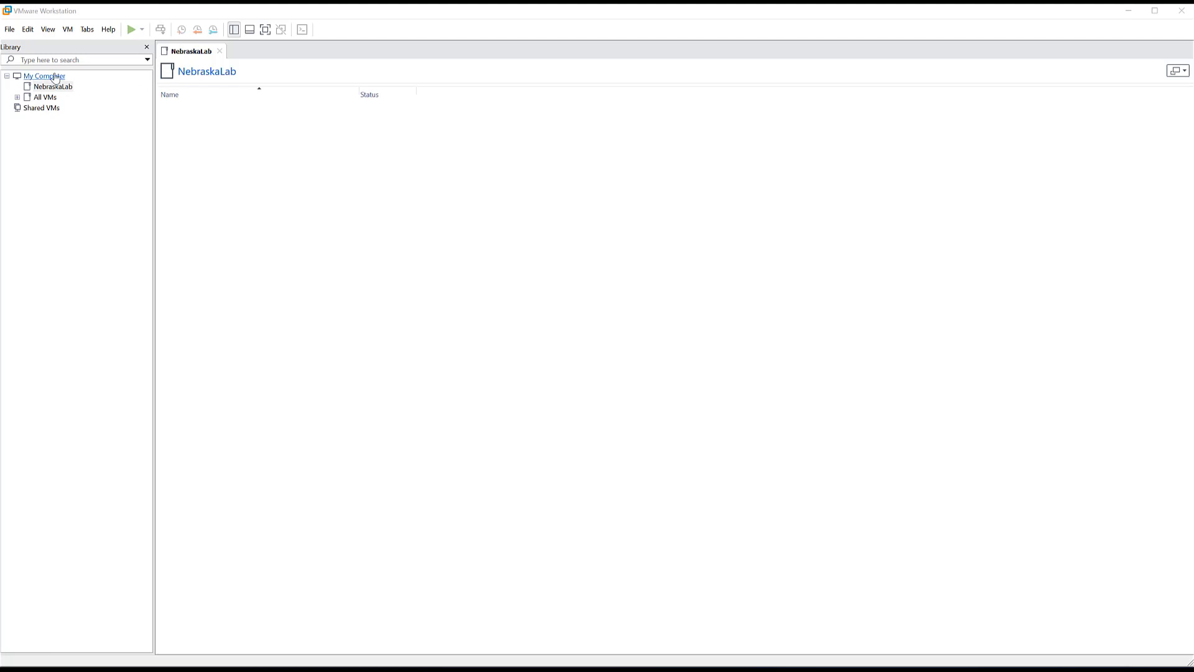
# - Open the Virtual Network Editor with administrator rights and add network VMnet2
pyautogui.click(26, 37)
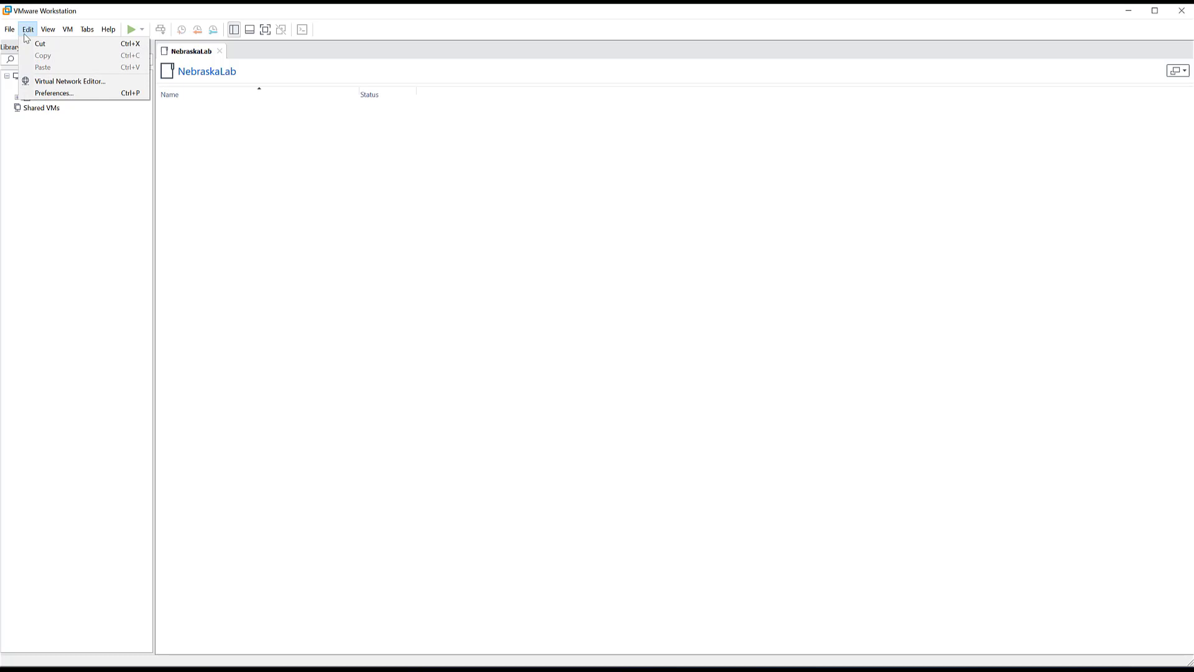
pyautogui.click(60, 82)
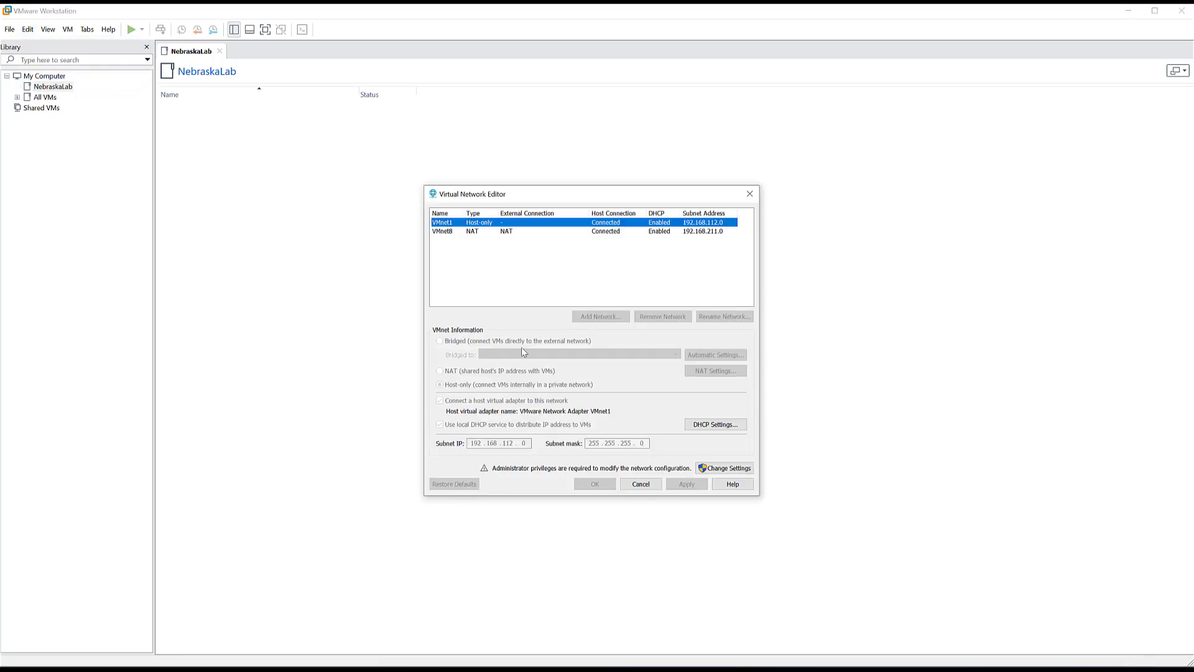
pyautogui.click(730, 470)
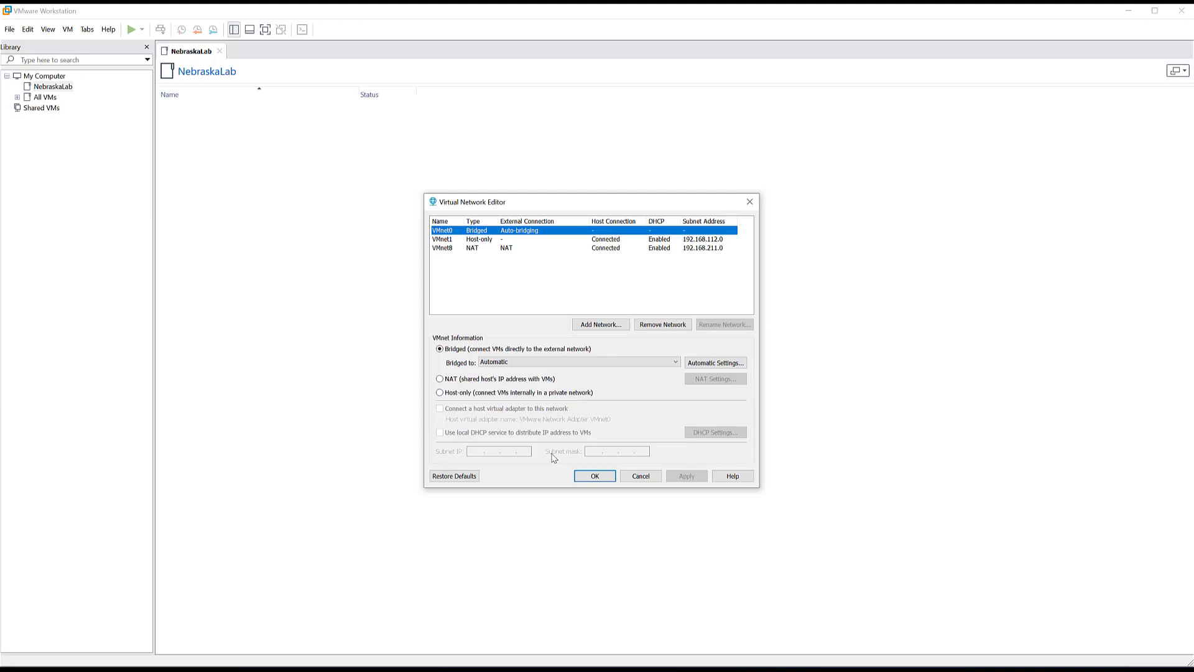
pyautogui.click(598, 328)
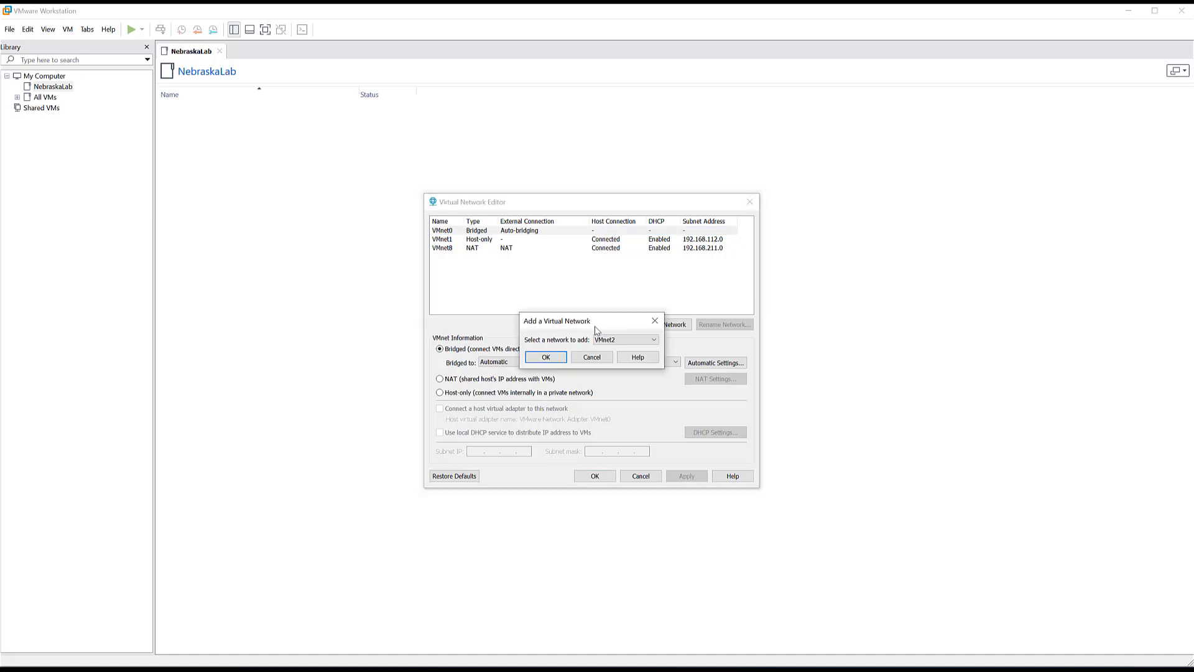
pyautogui.click(604, 340)
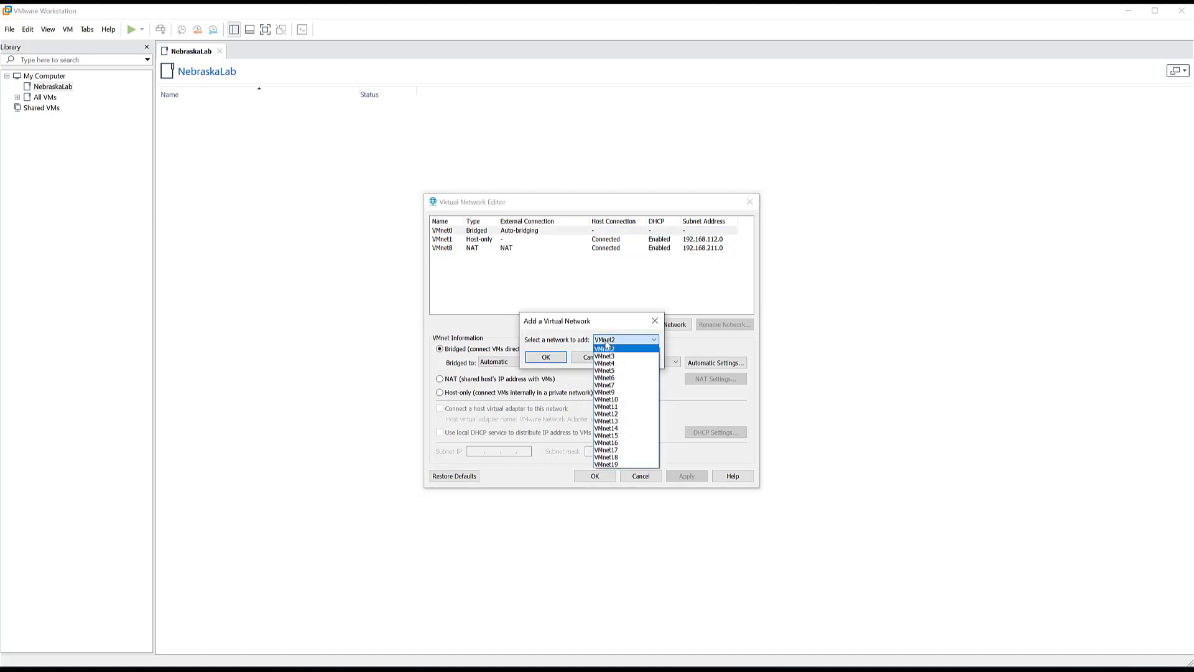
pyautogui.click(616, 347)
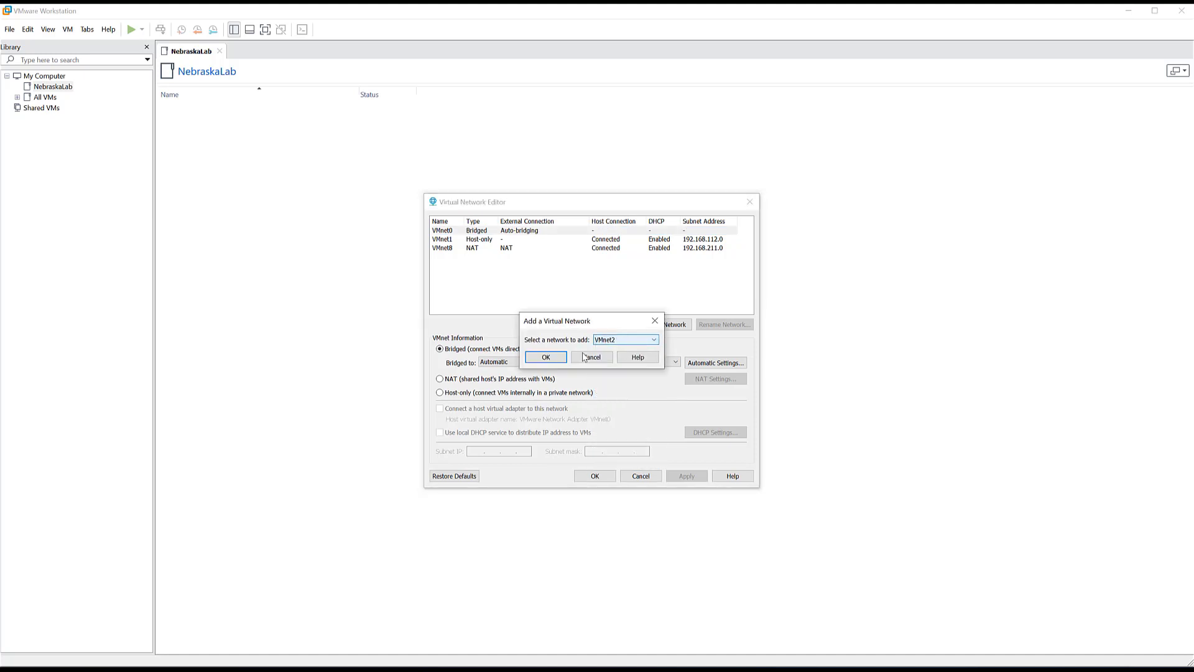
pyautogui.click(544, 358)
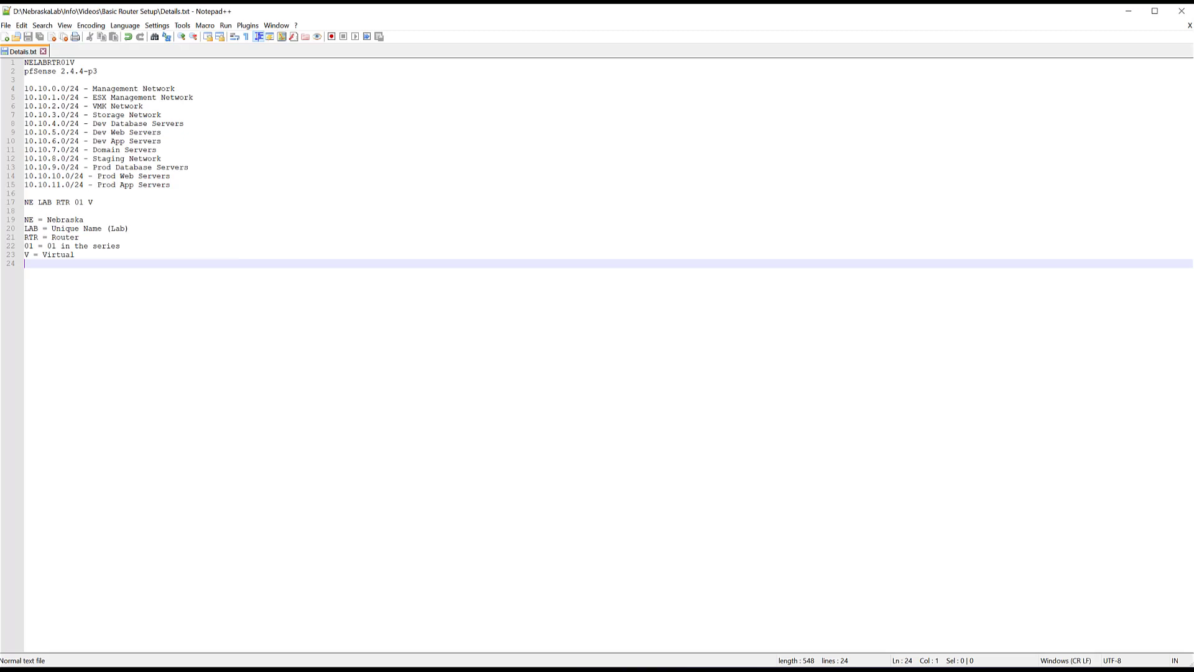
# - Select the 10.10.0.0/24 Management Network line in Details.txt and return to the network editor
pyautogui.moveTo(175, 89); pyautogui.dragTo(10, 89)
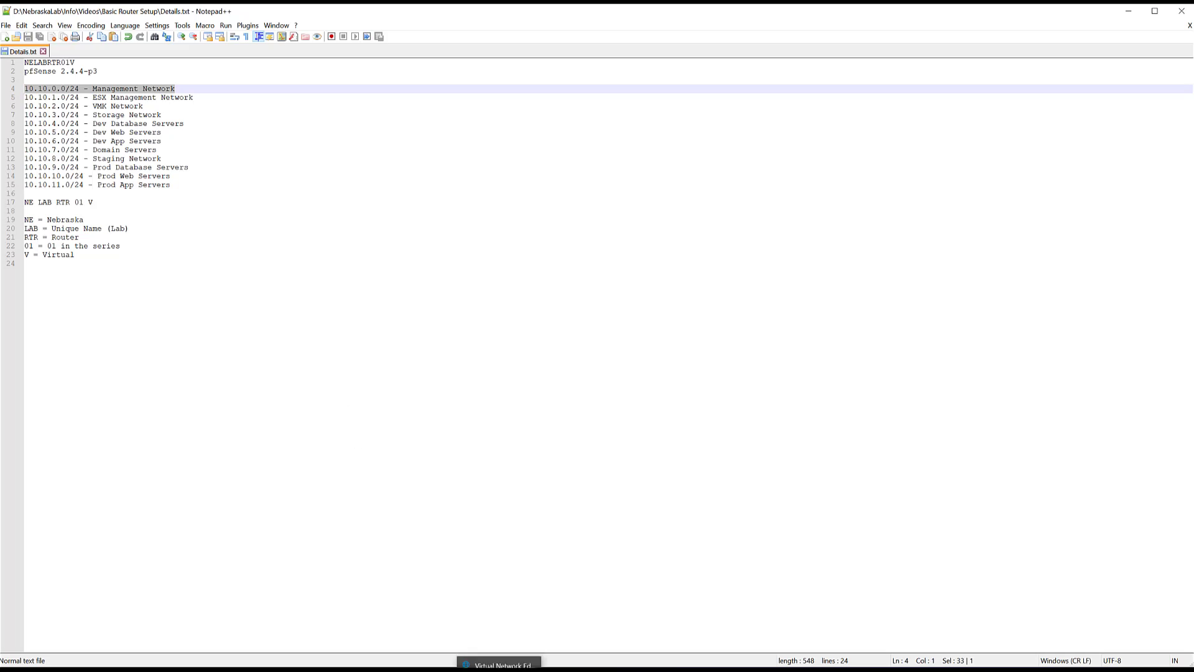
pyautogui.click(500, 661)
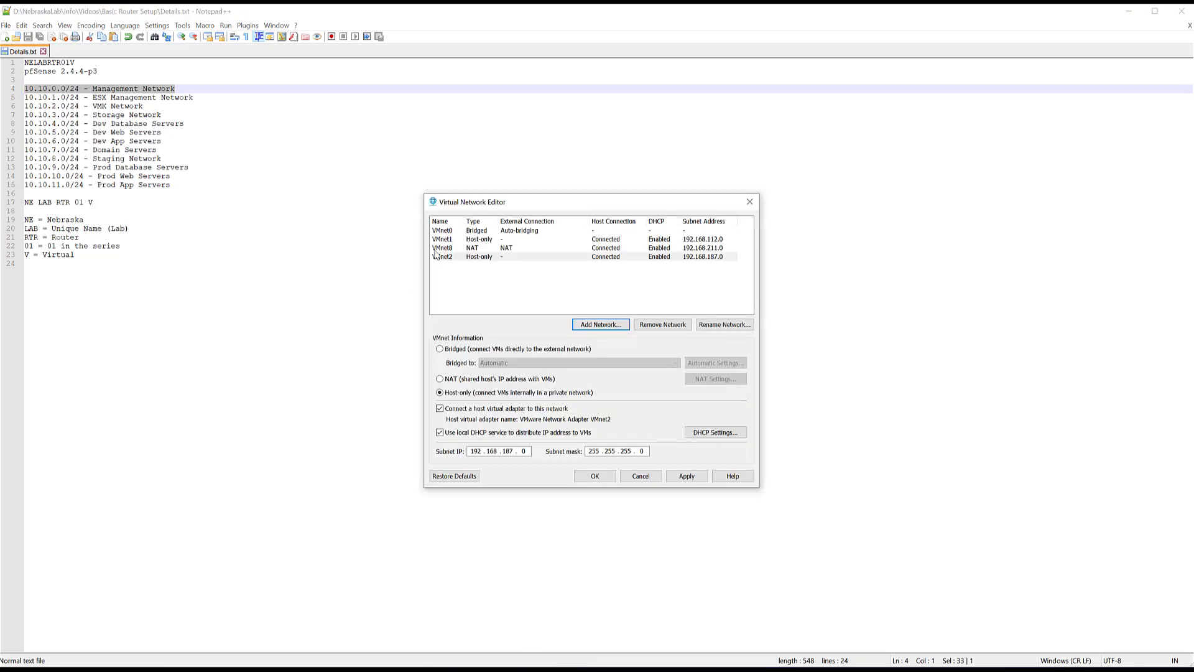
# - Give VMnet2 DHCP off, subnet 10.10.0.0 and mask 255.255.255.0, then apply
pyautogui.click(488, 257)
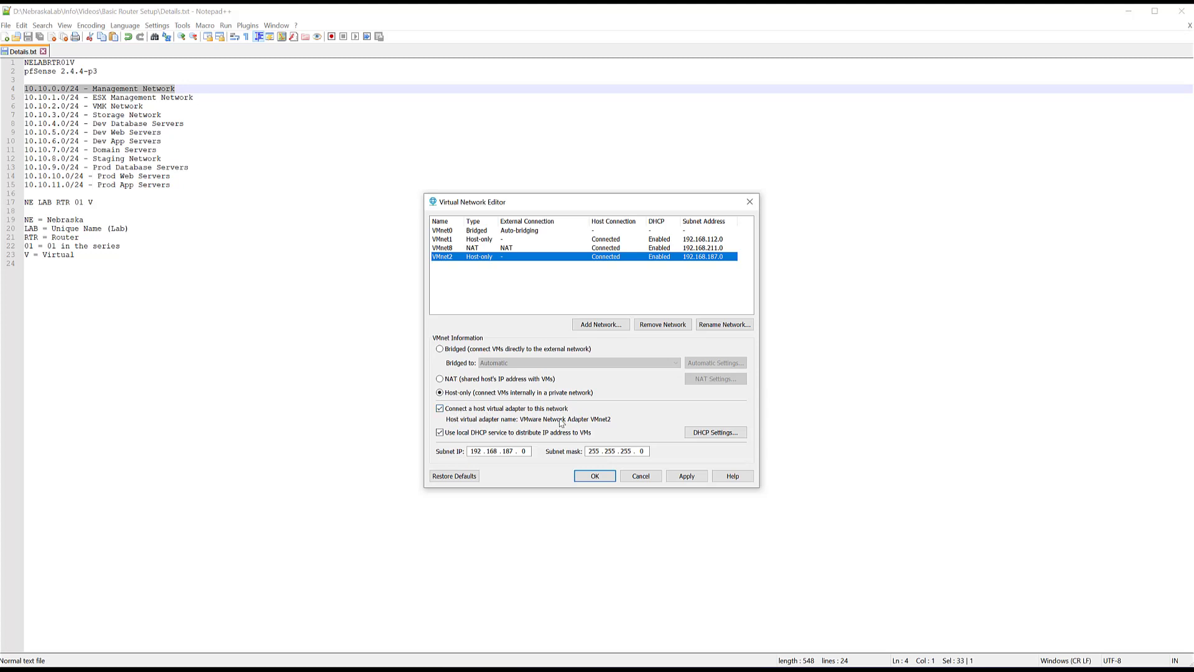
pyautogui.click(444, 436)
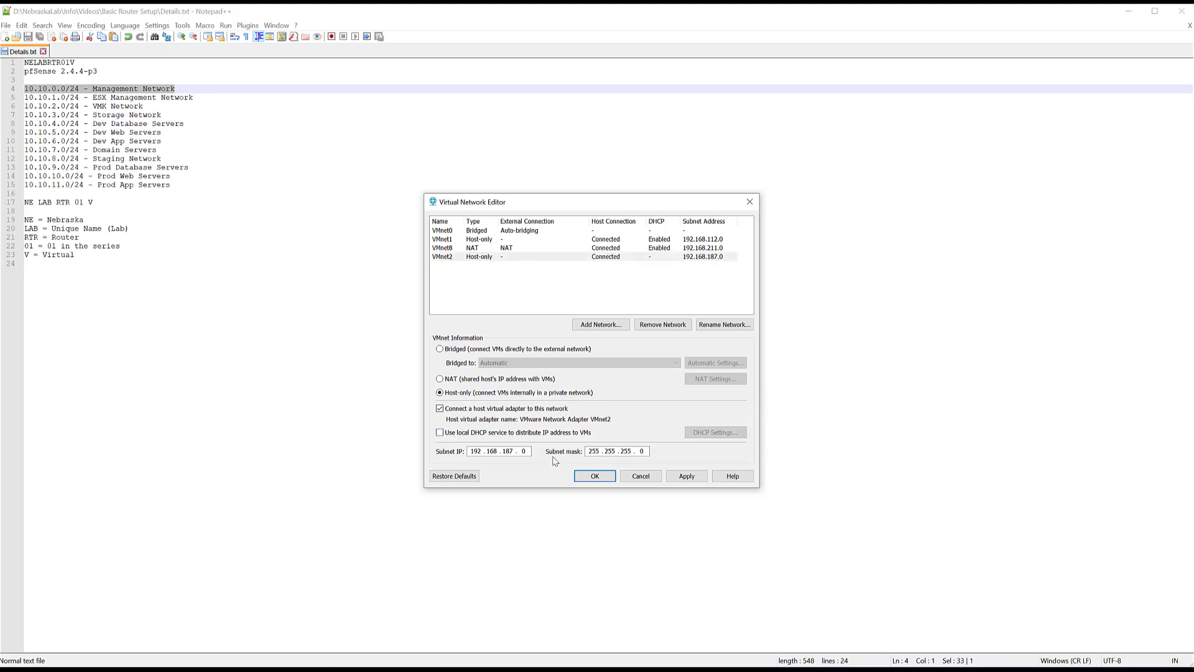
pyautogui.press('Tab')
pyautogui.write('10.10.0.')
pyautogui.press('Tab')
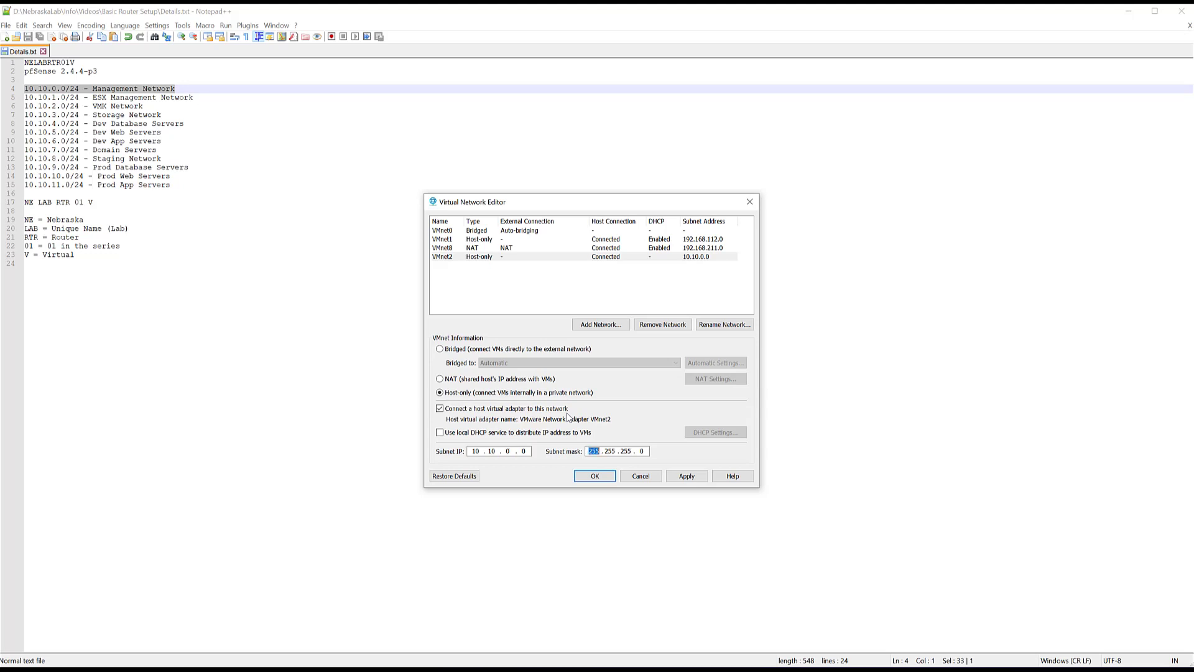
pyautogui.click(692, 479)
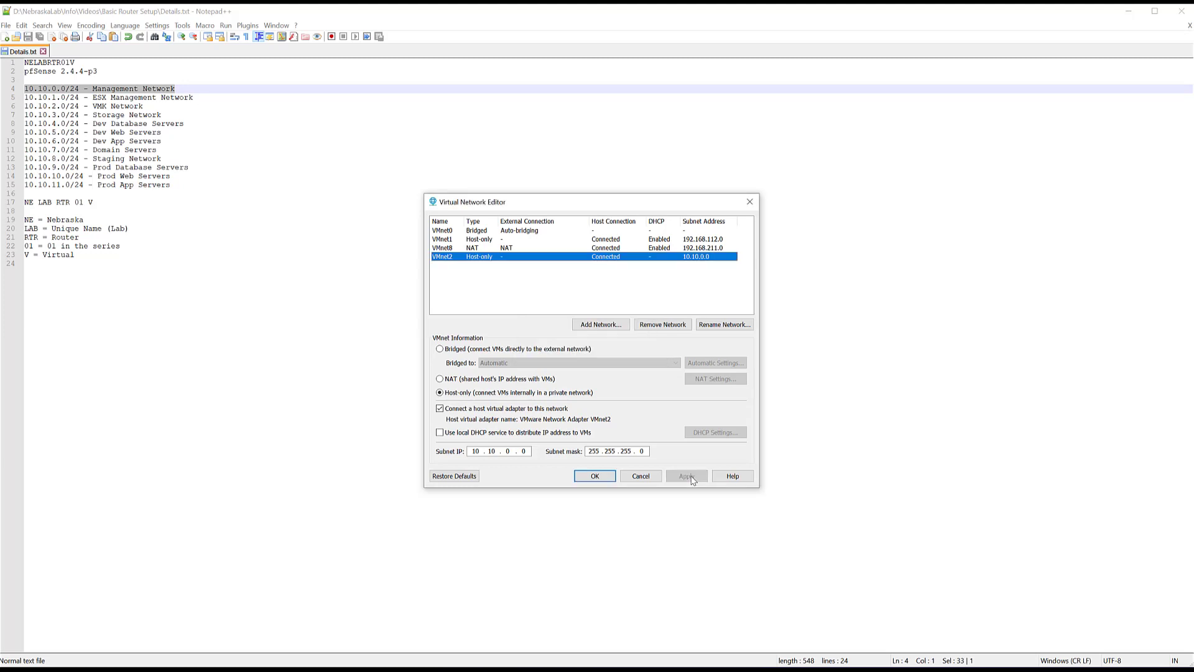
# - Rename VMnet2 to 'NebraskaLab Management Network', apply, and close the editor with OK
pyautogui.click(724, 325)
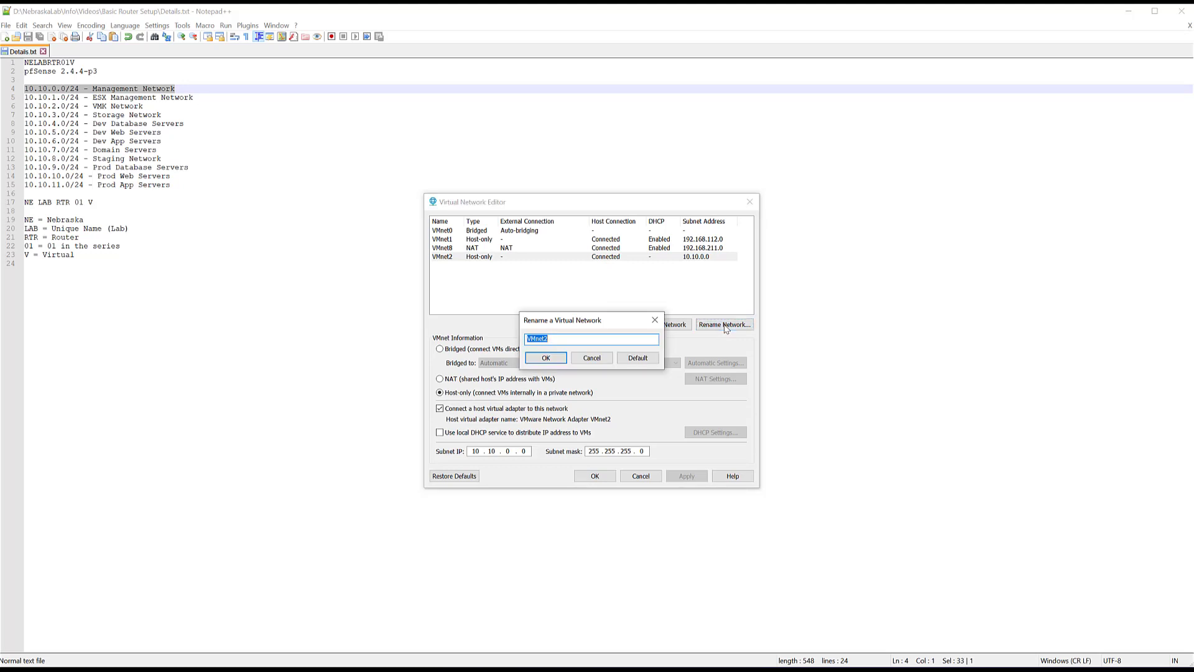
pyautogui.write('NebraskaLab Management Network')
pyautogui.click(545, 359)
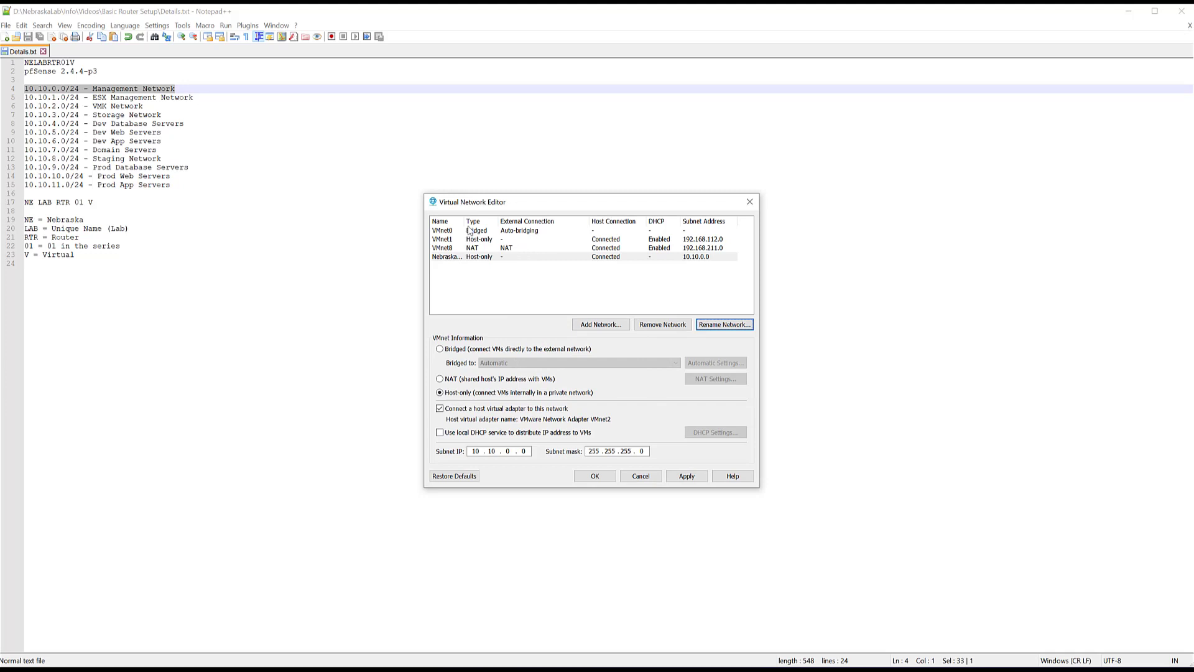
pyautogui.moveTo(466, 221); pyautogui.dragTo(542, 215)
pyautogui.click(563, 257)
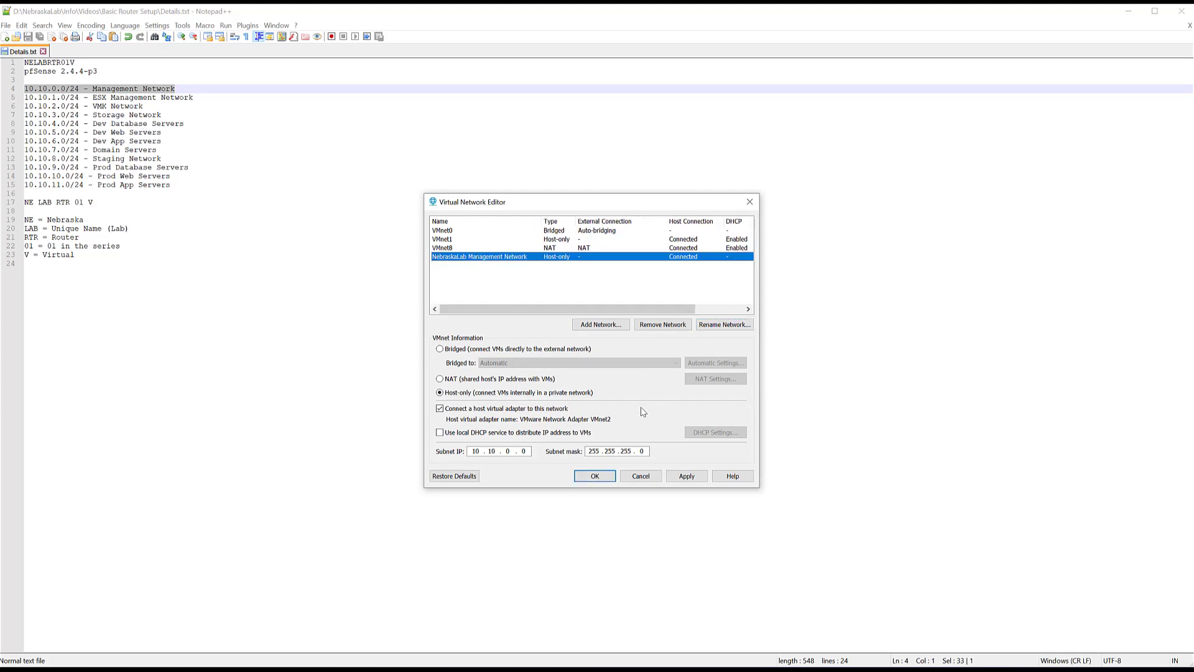
pyautogui.click(686, 477)
pyautogui.click(600, 478)
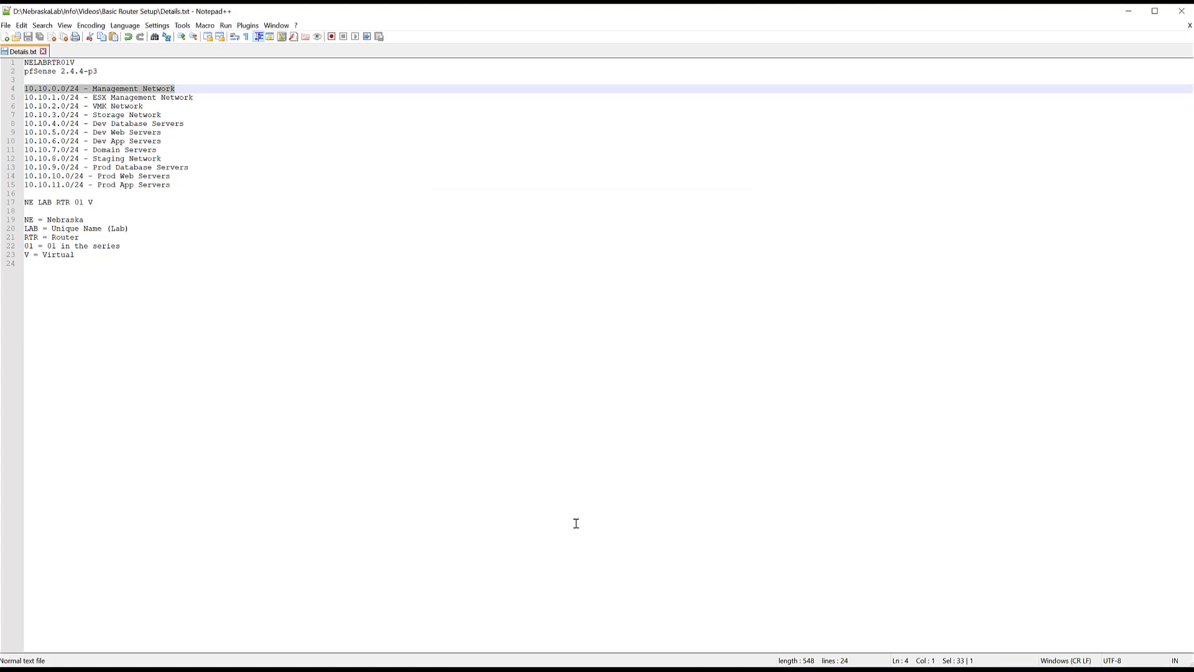
# - Start a Custom new virtual machine with default compatibility, installing the OS later
pyautogui.hotkey('alt', 'Tab')
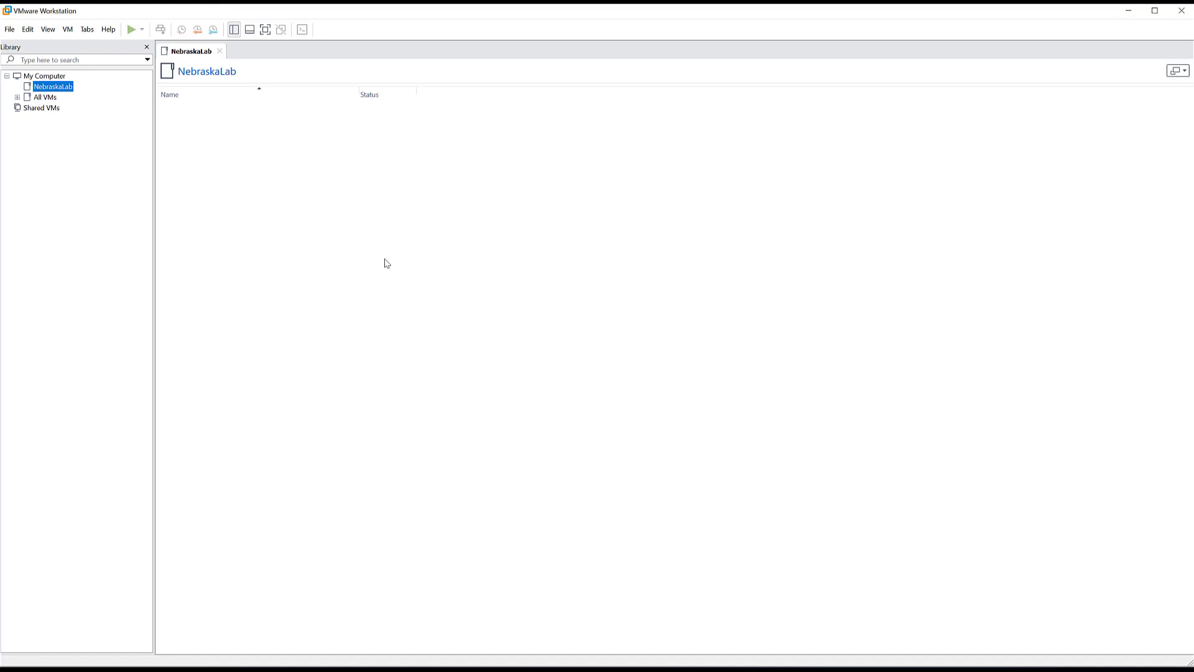
pyautogui.click(10, 31)
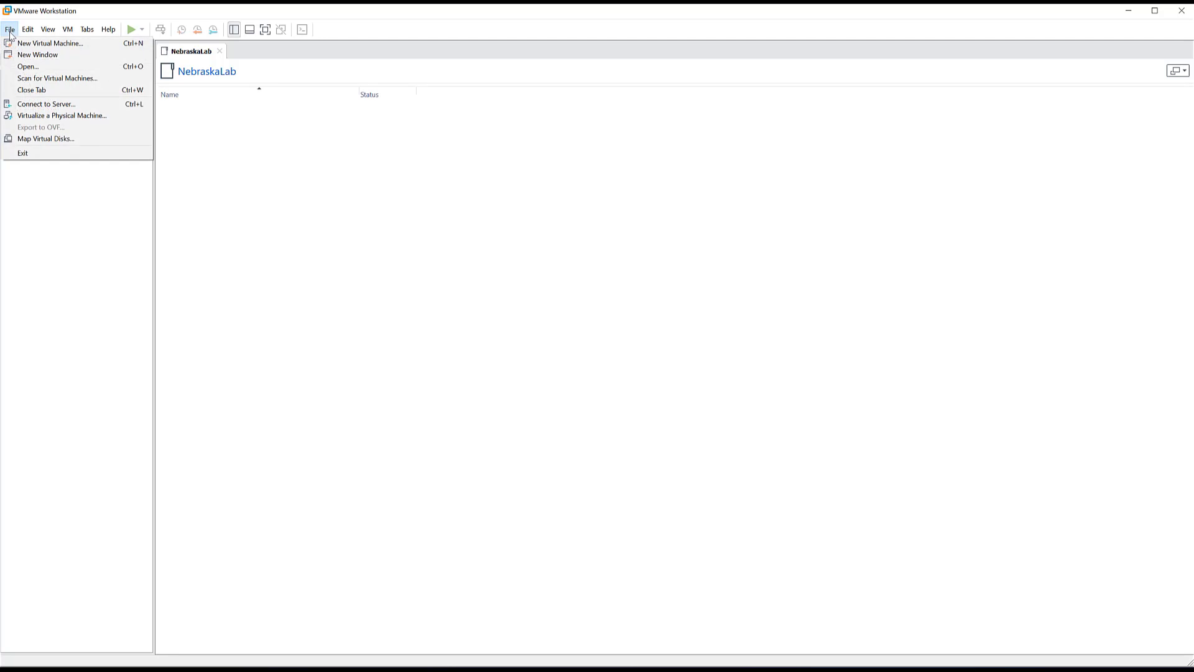
pyautogui.click(21, 44)
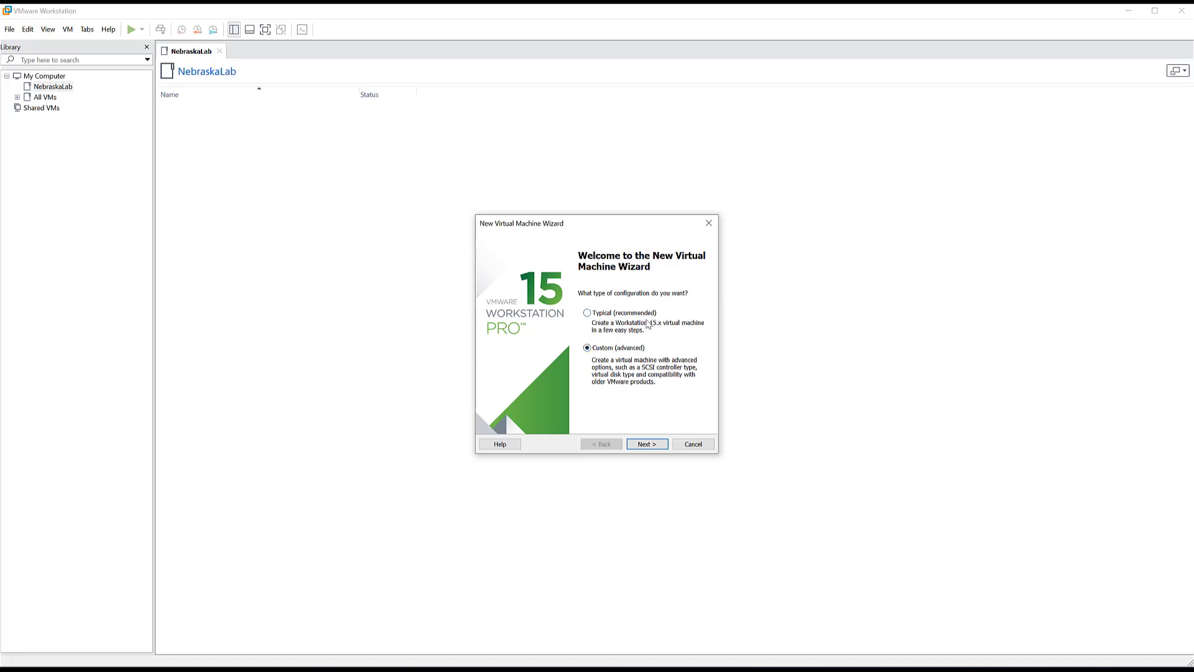
pyautogui.click(650, 448)
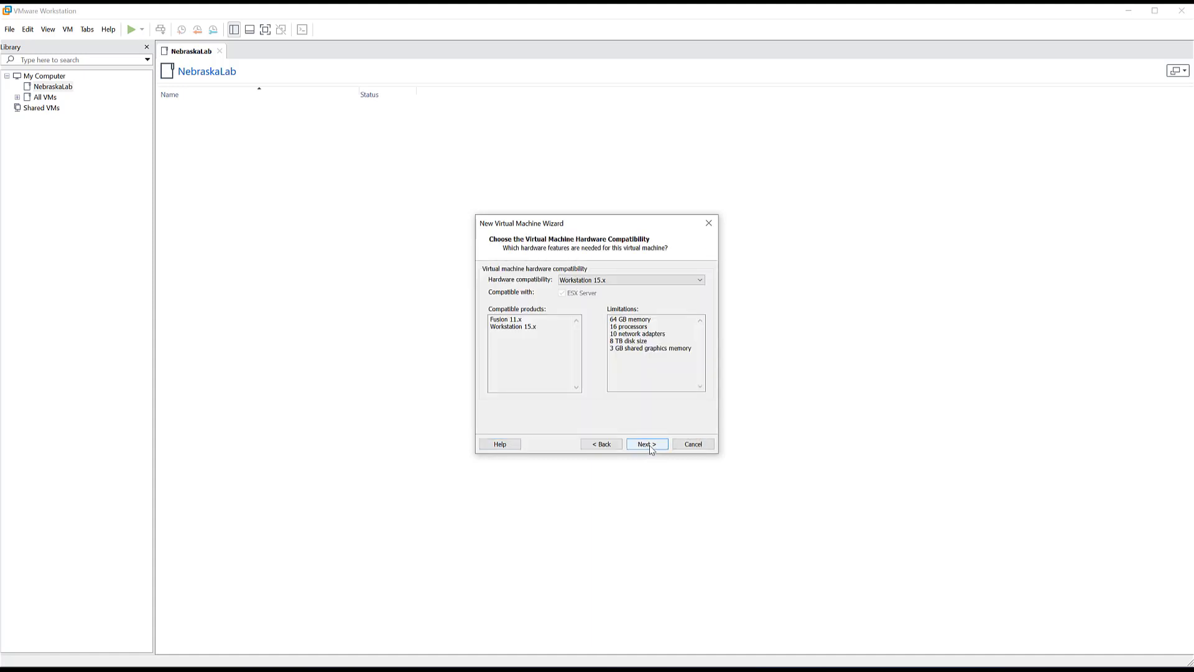
pyautogui.click(646, 445)
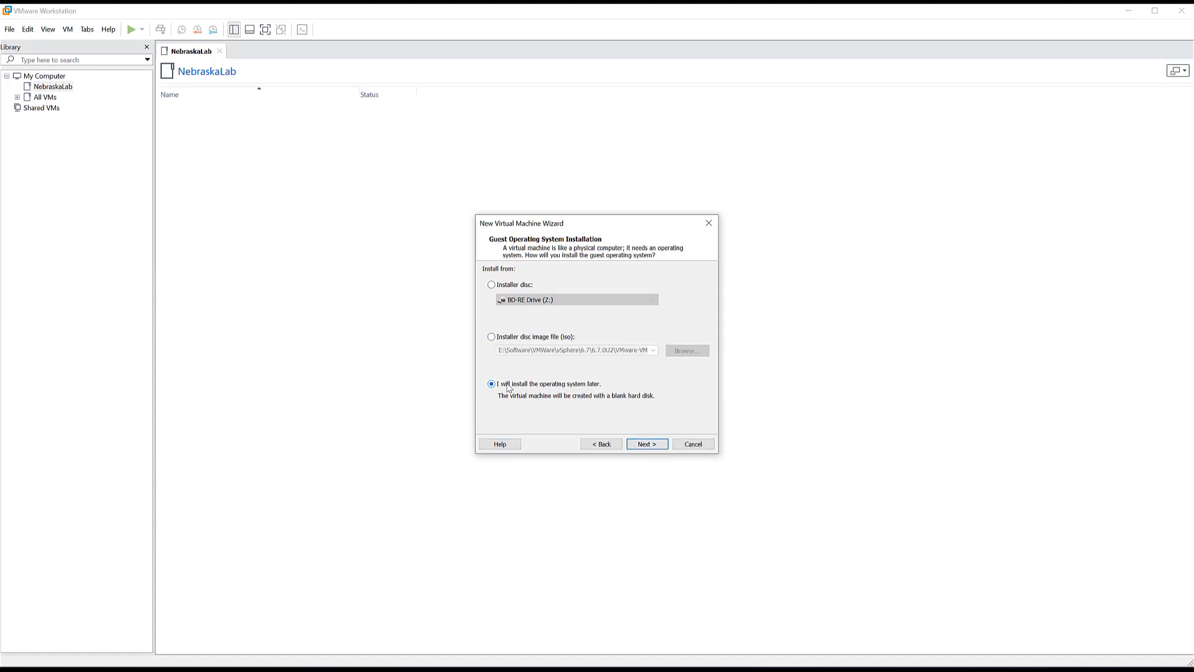
pyautogui.click(647, 448)
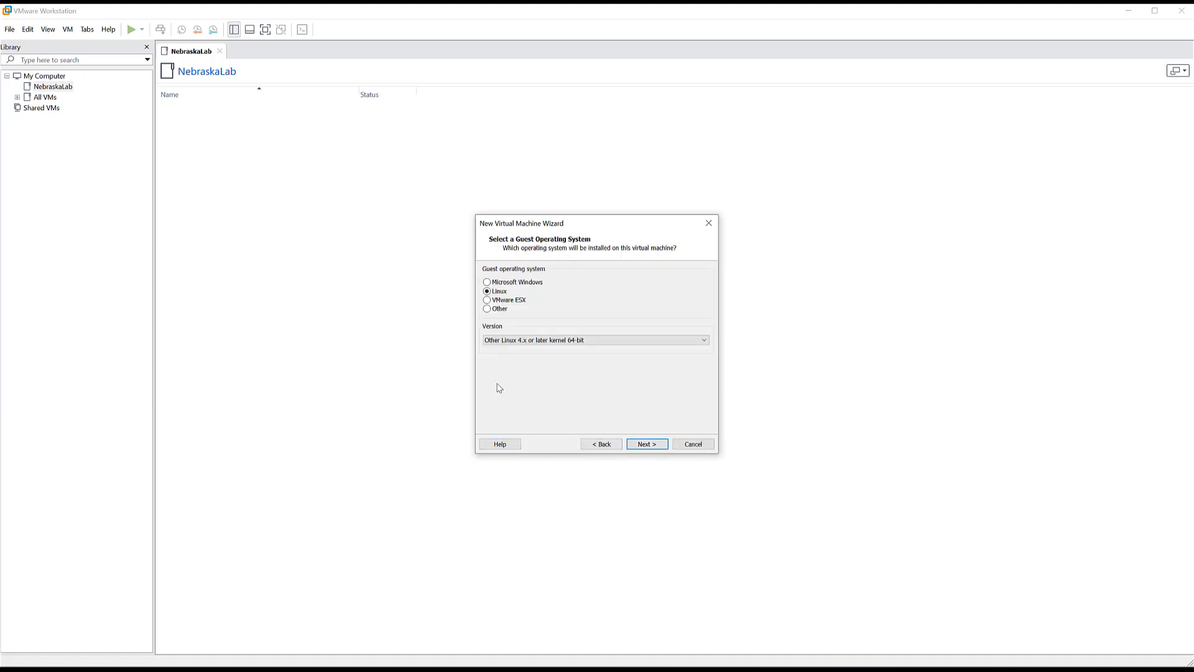
# - Set the guest operating system to Other, FreeBSD 11 64-bit
pyautogui.click(488, 309)
pyautogui.click(515, 341)
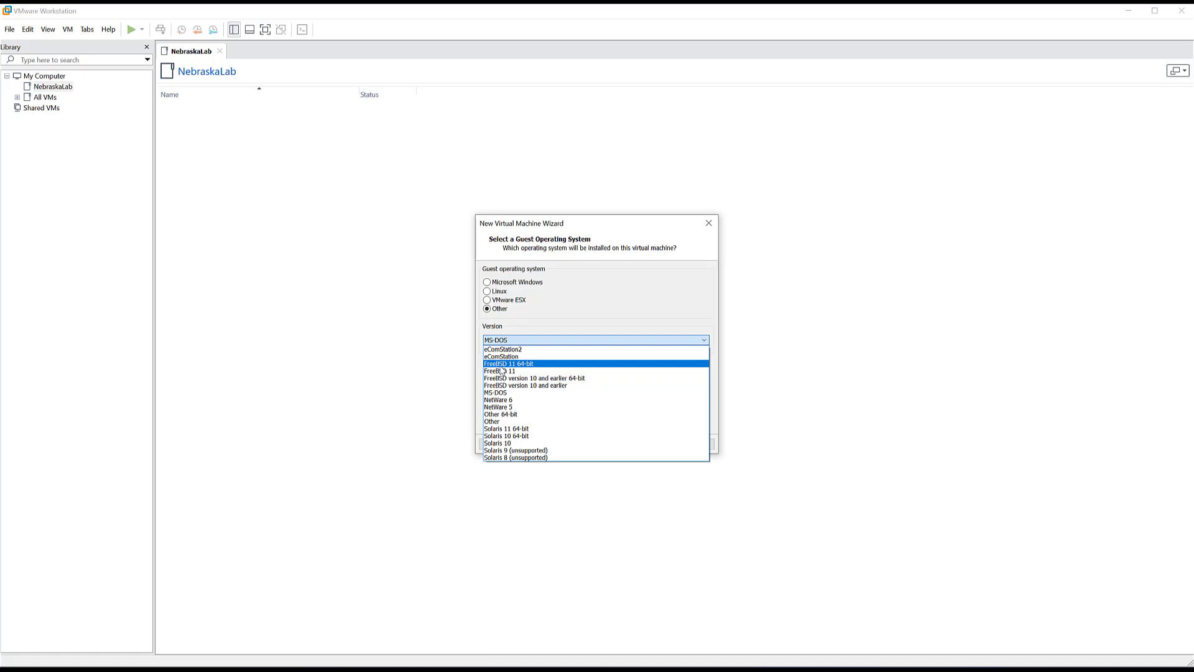
pyautogui.click(501, 366)
pyautogui.press('Return')
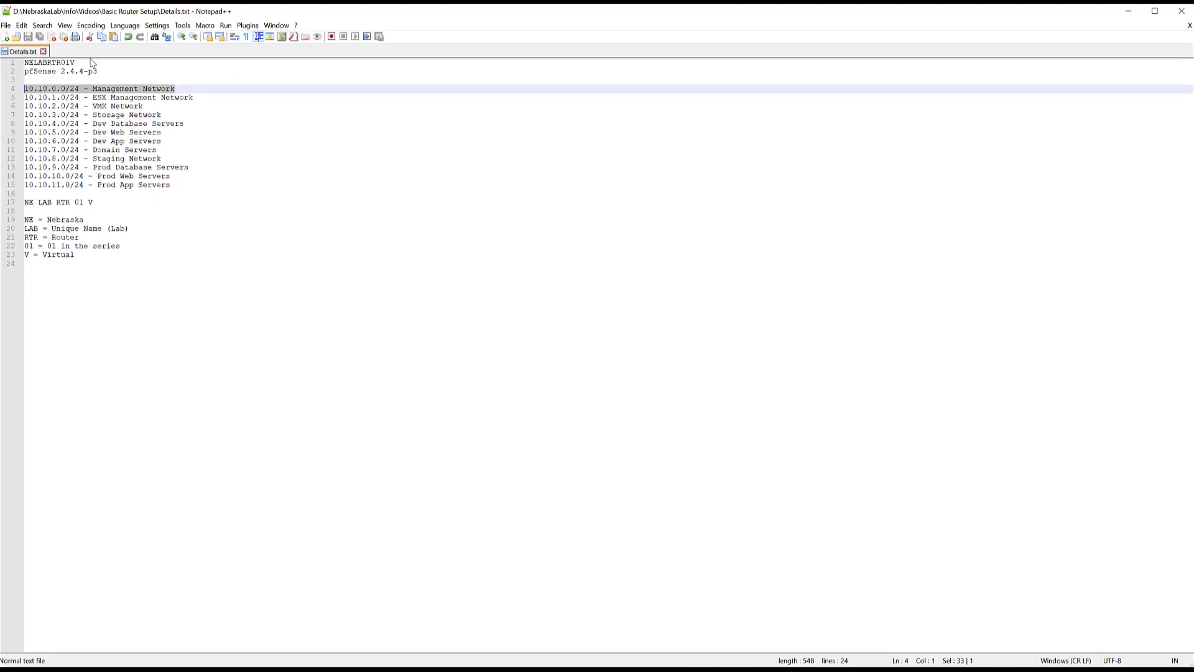
# - Name the new virtual machine NELABRTR01V, copied from line 1 of the notes
pyautogui.moveTo(93, 62); pyautogui.dragTo(25, 63)
pyautogui.hotkey('ctrl', 'c')
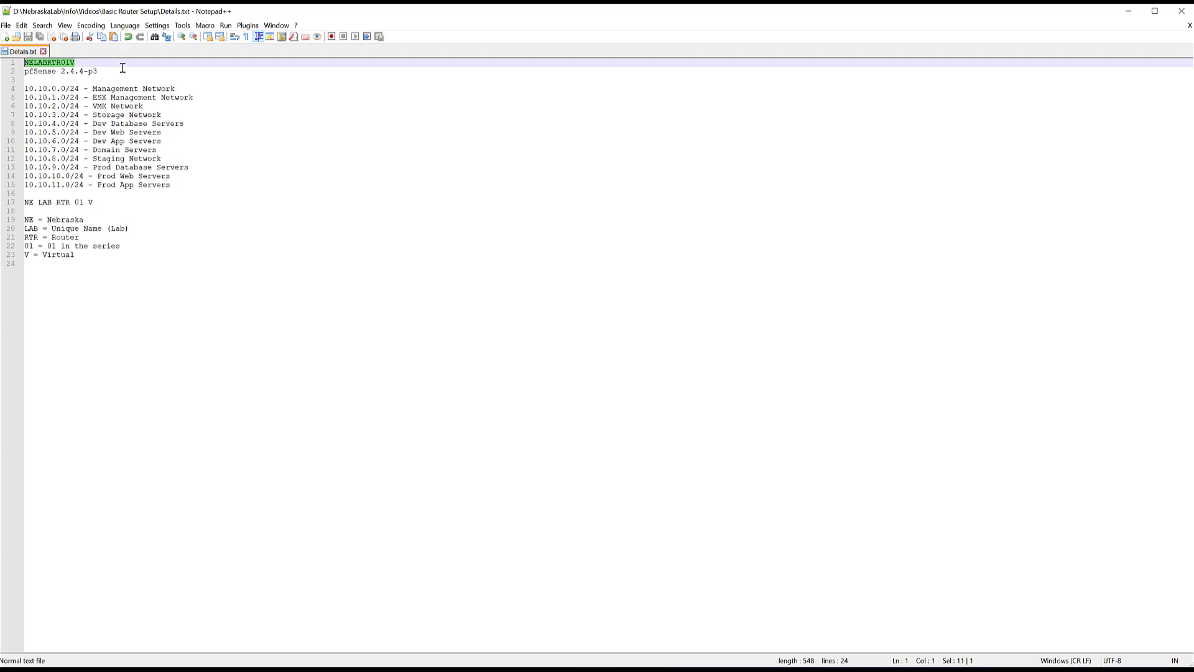
pyautogui.hotkey('alt', 'Tab')
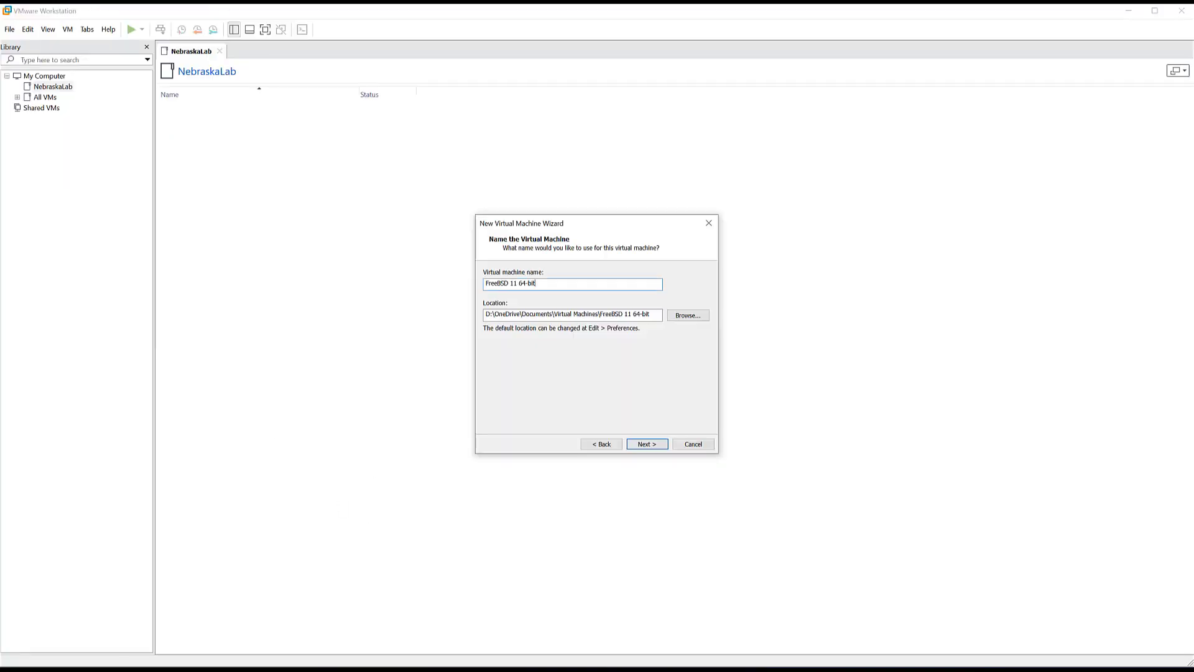
pyautogui.moveTo(565, 285); pyautogui.dragTo(405, 287)
pyautogui.hotkey('ctrl', 'v')
pyautogui.click(243, 661)
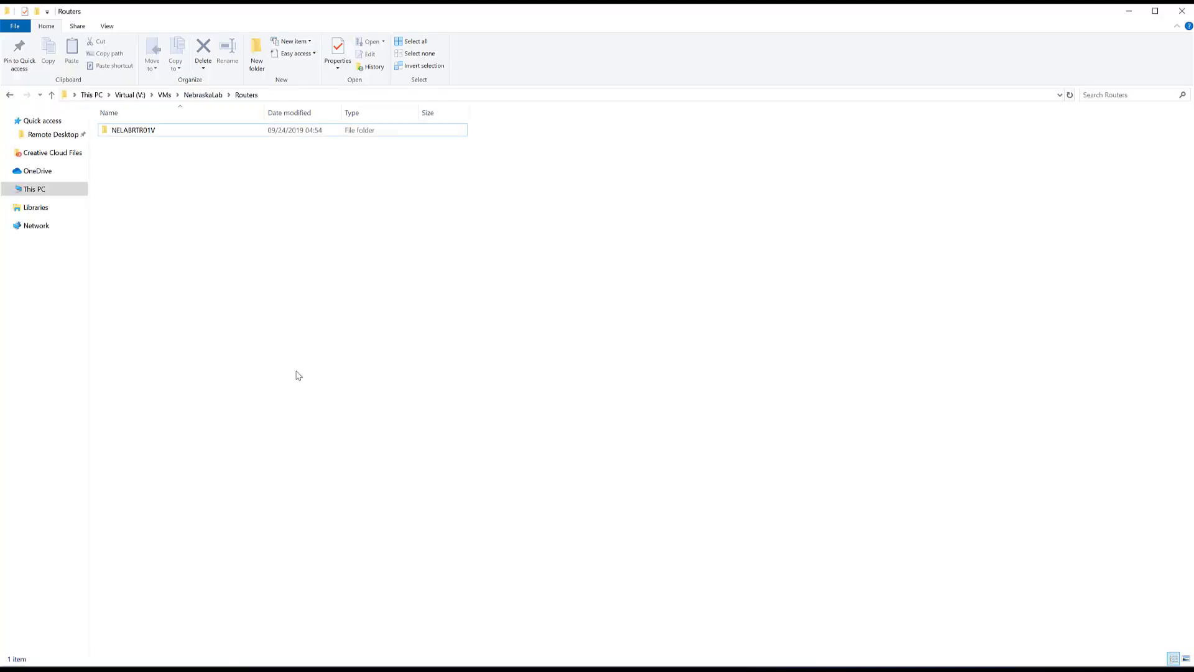
# - Open V:\VMs\NebraskaLab\Routers\NELABRTR01V and copy its full folder path
pyautogui.click(132, 130)
pyautogui.doubleClick(132, 131)
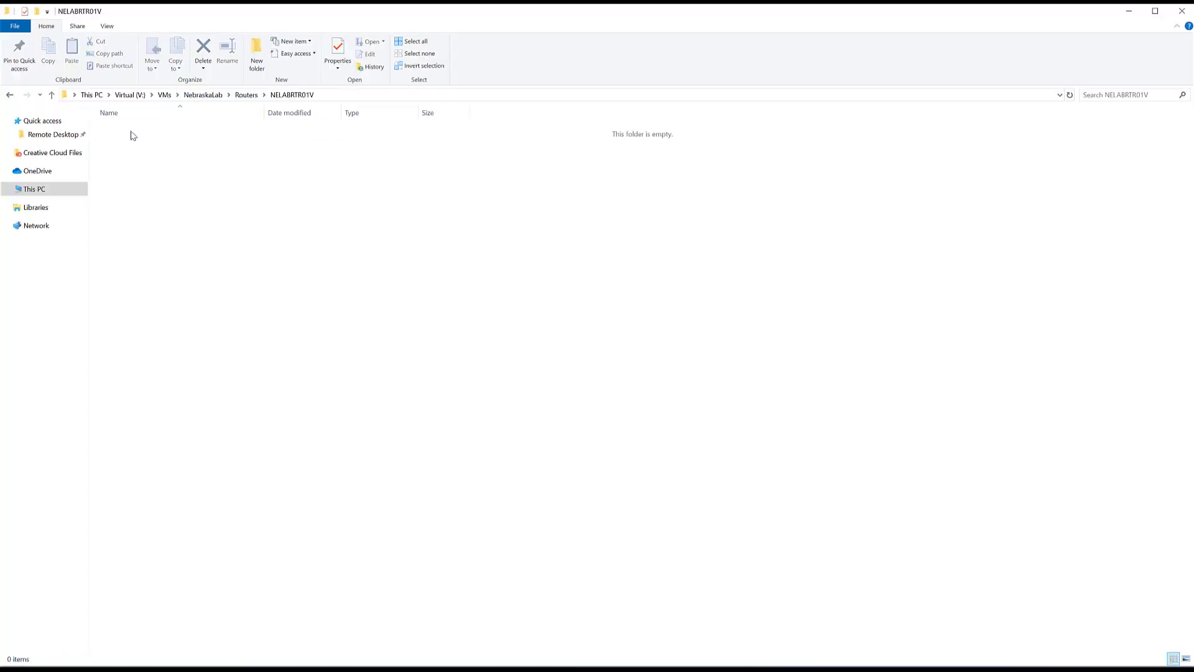
pyautogui.click(327, 99)
pyautogui.hotkey('ctrl', 'c')
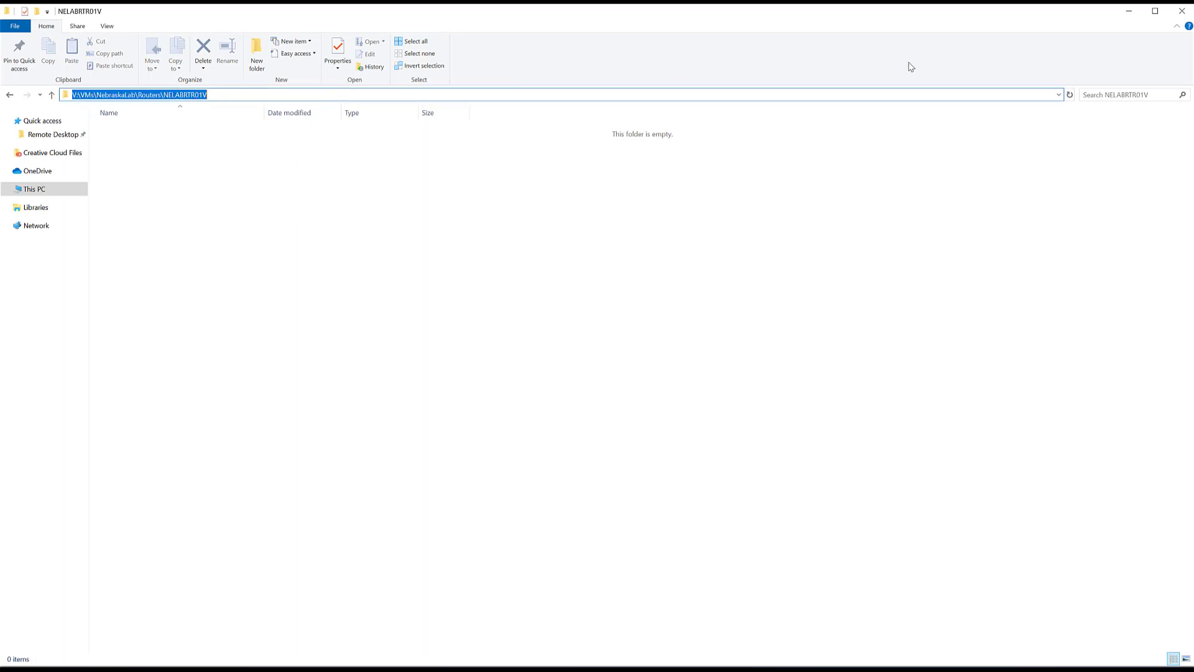
pyautogui.hotkey('alt', 'Tab')
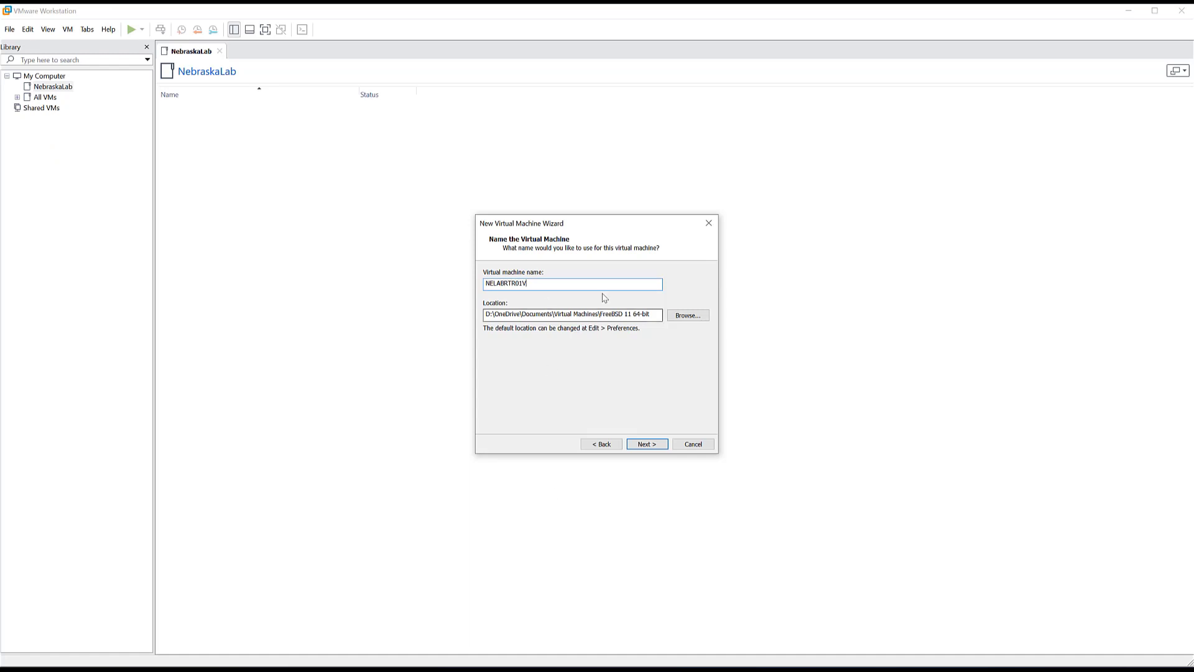
# - Replace the VM location with the copied NELABRTR01V folder path
pyautogui.moveTo(656, 314); pyautogui.dragTo(439, 302)
pyautogui.hotkey('ctrl', 'v')
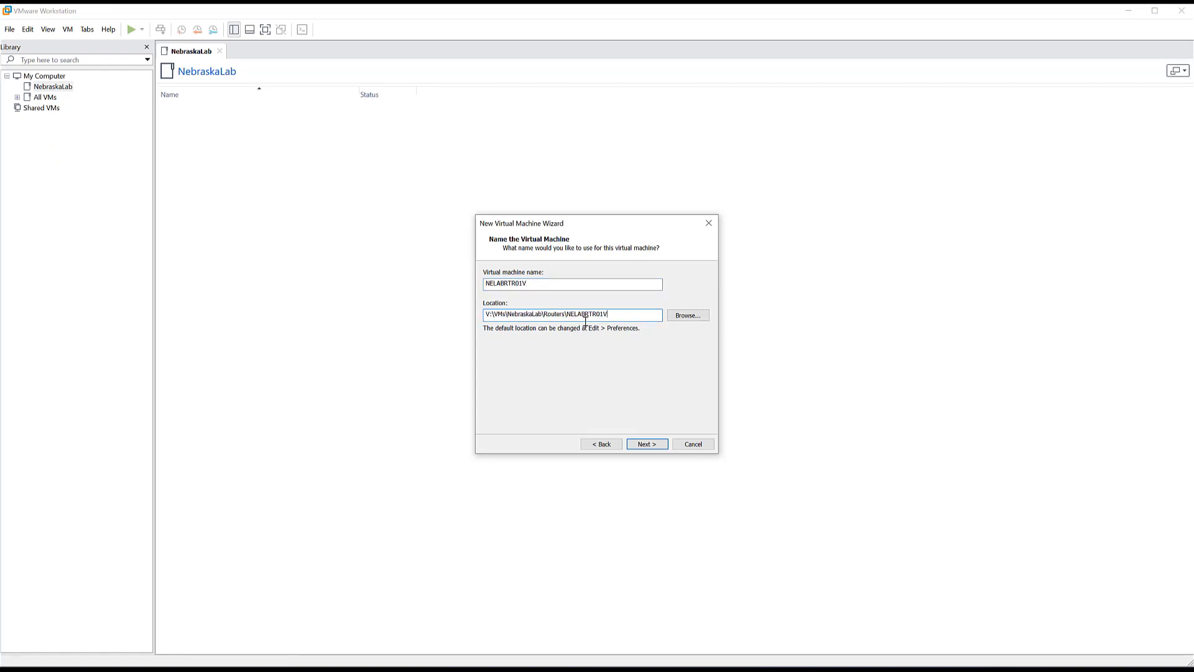
pyautogui.click(652, 447)
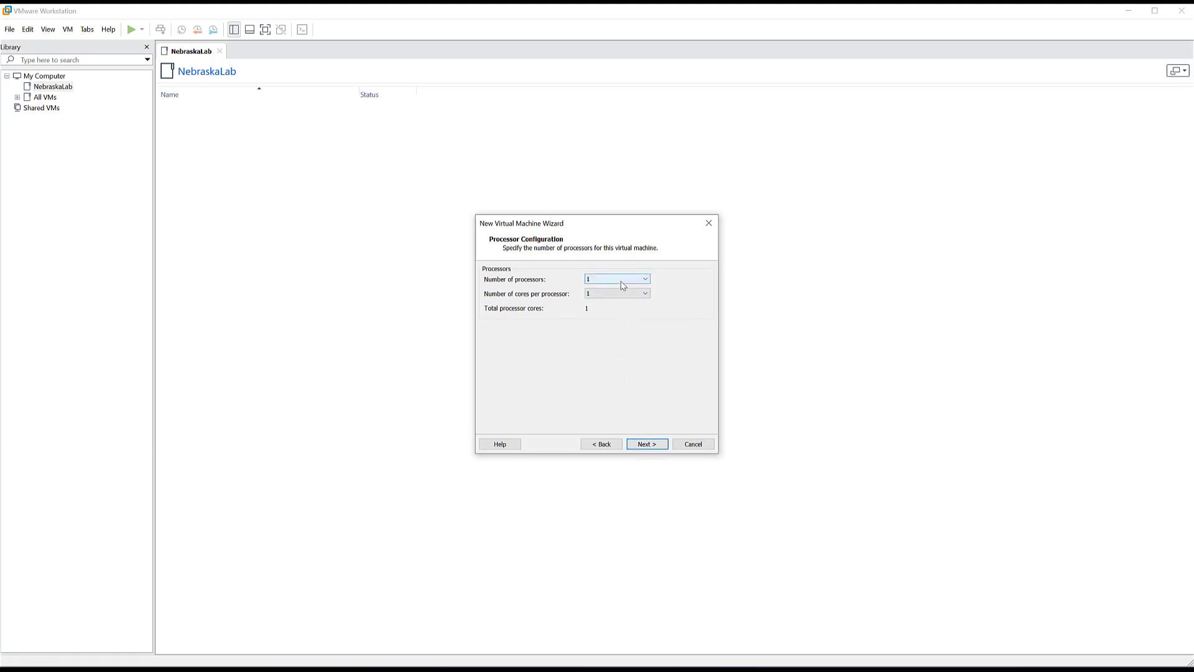
# - Set the processor configuration to 2 cores per processor
pyautogui.click(617, 293)
pyautogui.click(608, 316)
pyautogui.click(663, 452)
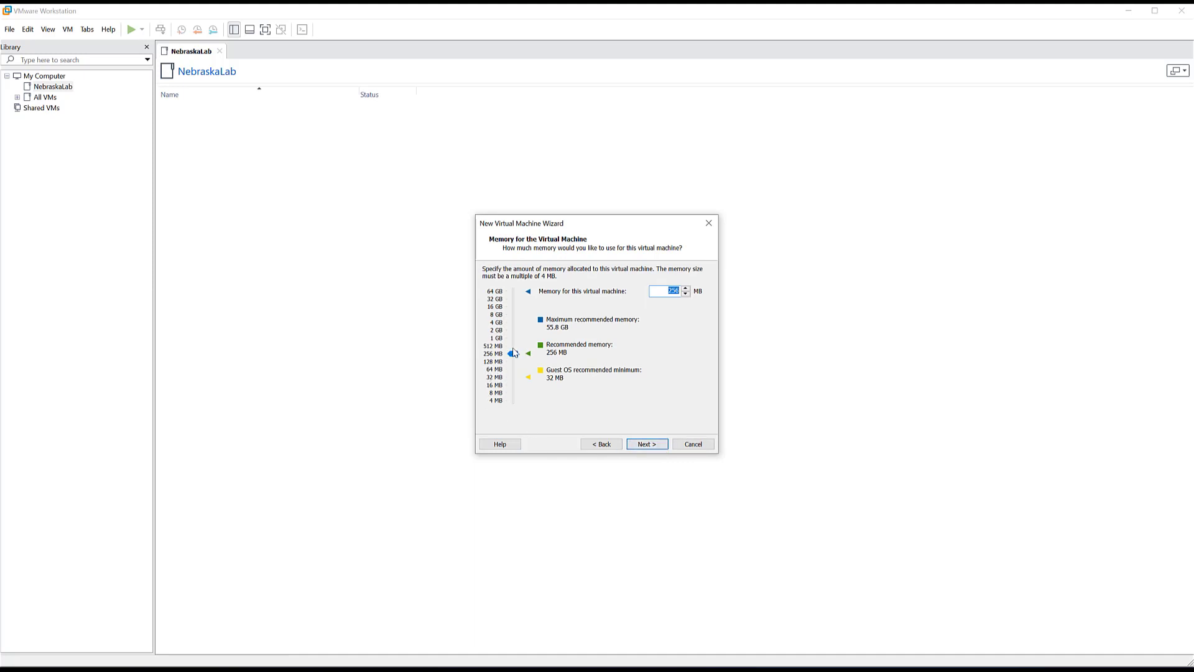
# - Raise memory to 4096 MB and choose 'Do not use a network connection'
pyautogui.moveTo(513, 355); pyautogui.dragTo(517, 328)
pyautogui.click(645, 443)
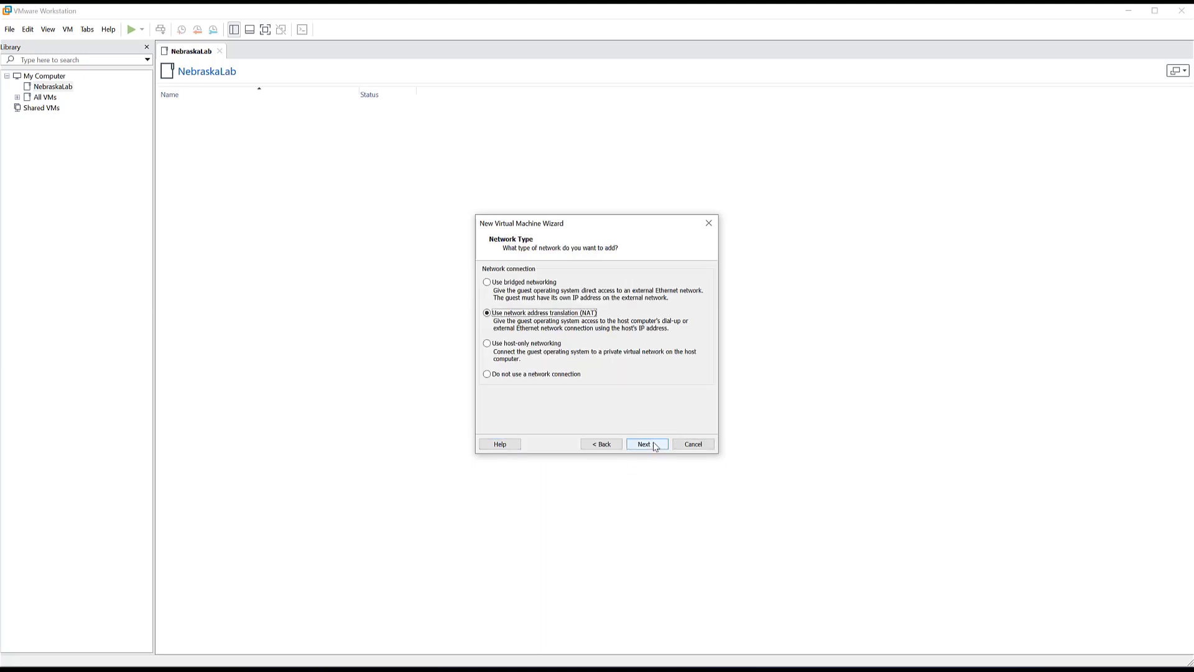
pyautogui.click(549, 375)
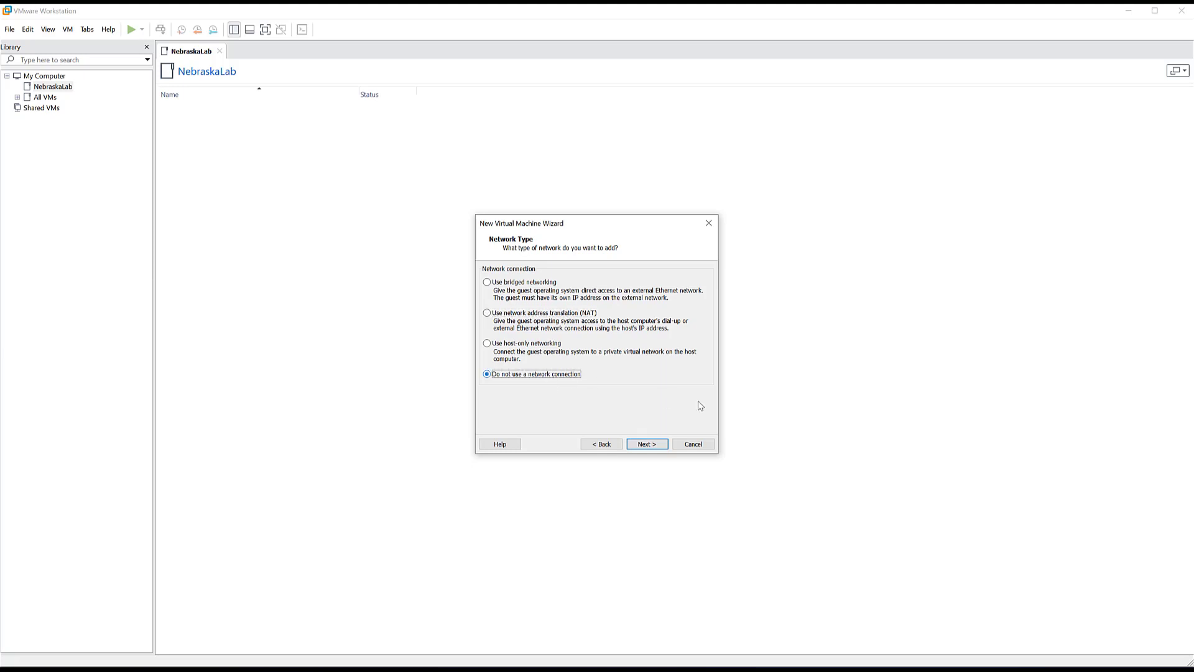
pyautogui.click(658, 447)
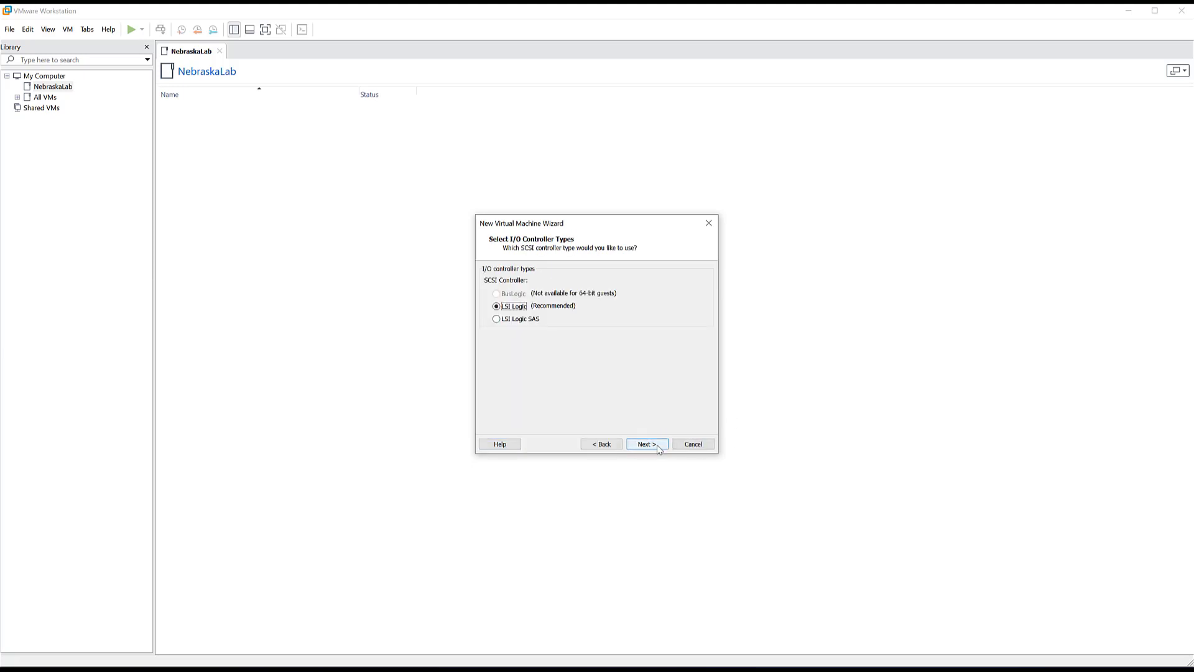
# - Accept LSI Logic, the default disk type, a new 20 GB disk and its default file name, then create the VM
pyautogui.click(659, 446)
pyautogui.click(659, 445)
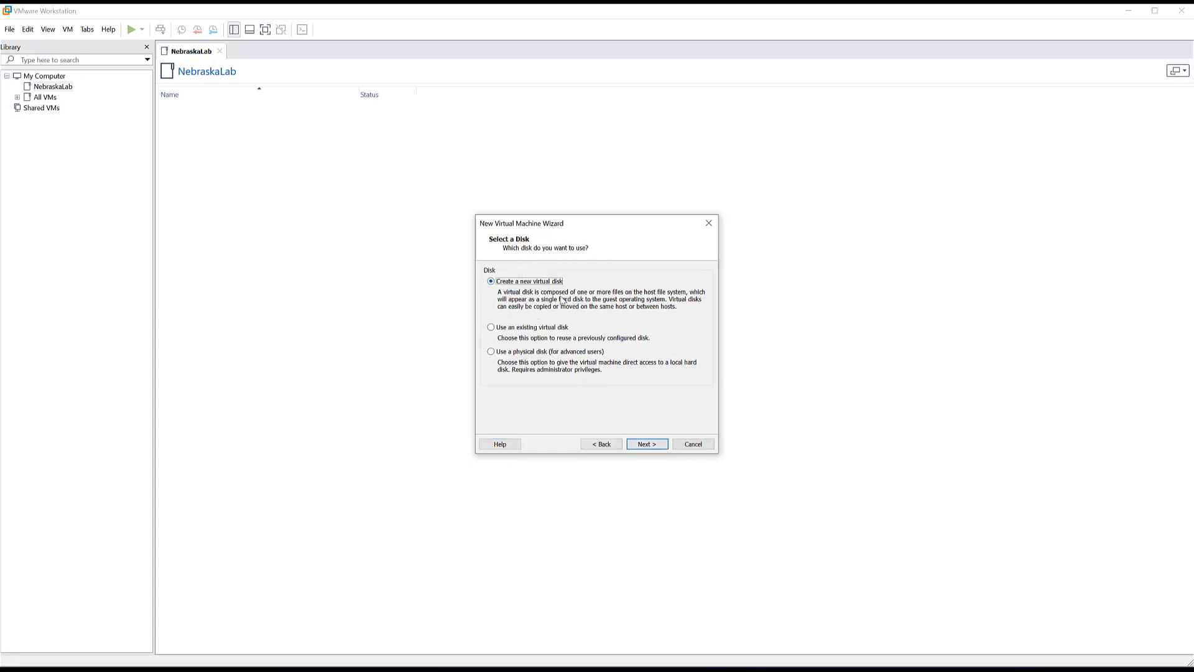
pyautogui.click(657, 449)
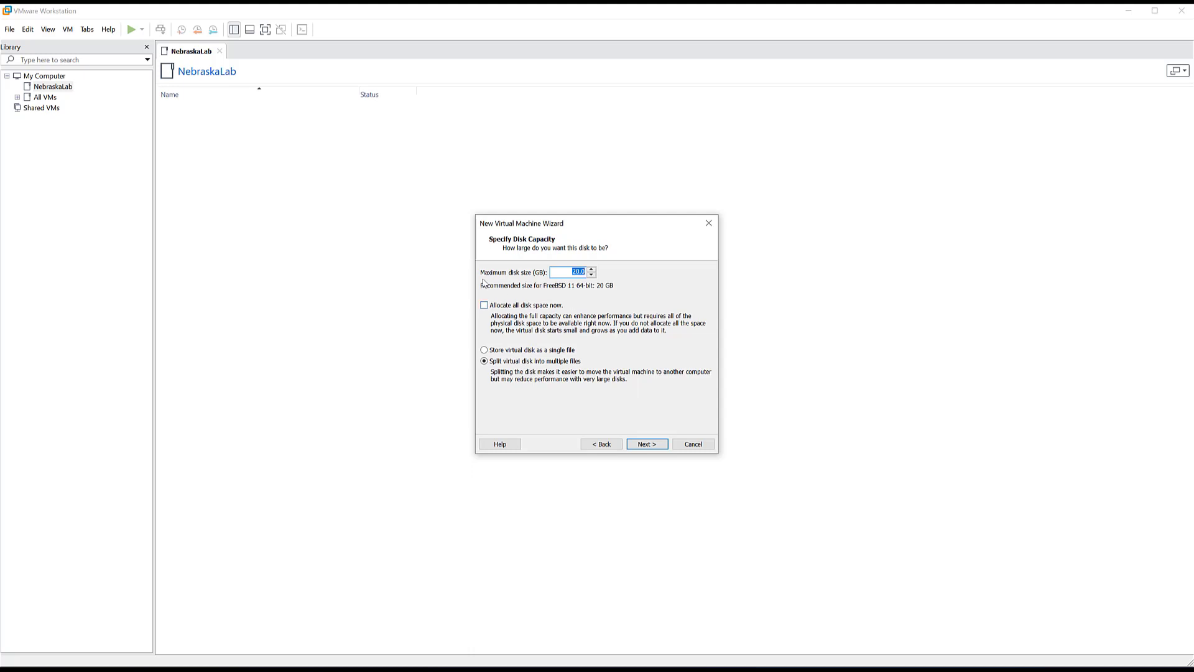
pyautogui.click(654, 445)
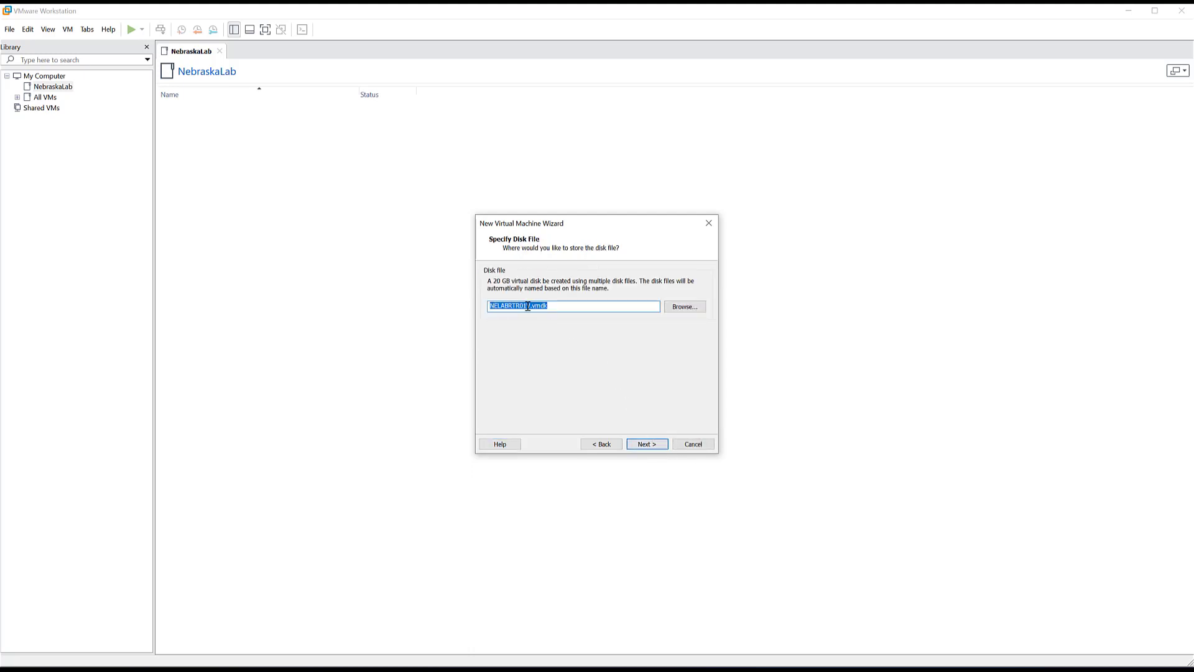
pyautogui.click(661, 447)
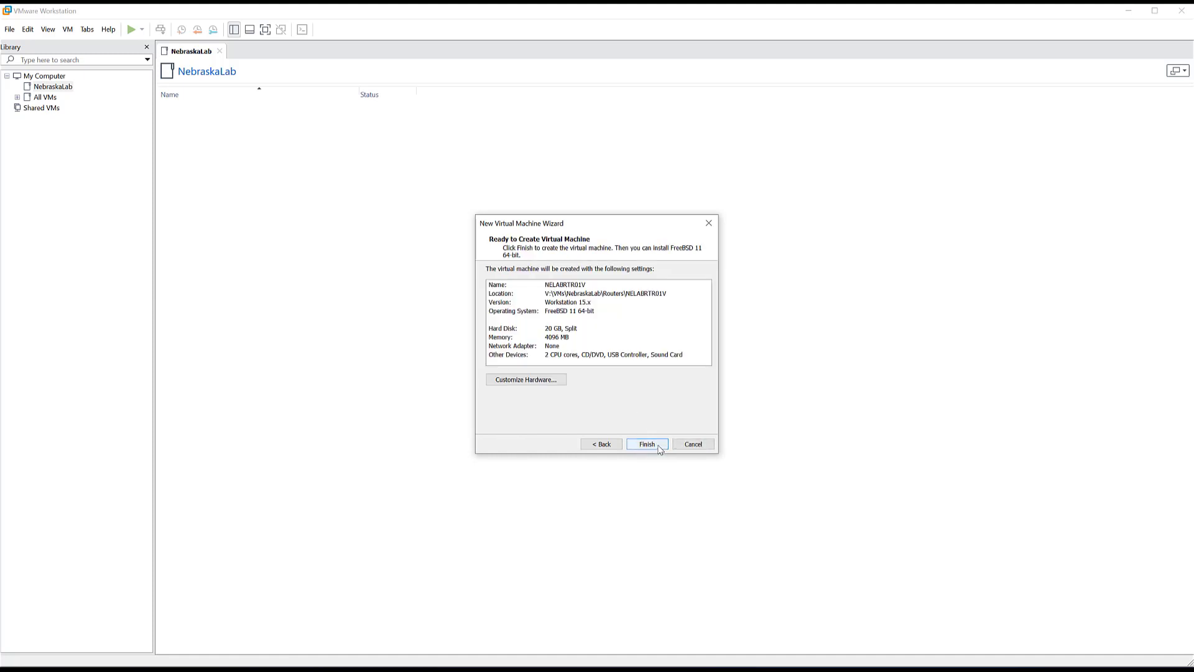
pyautogui.click(644, 445)
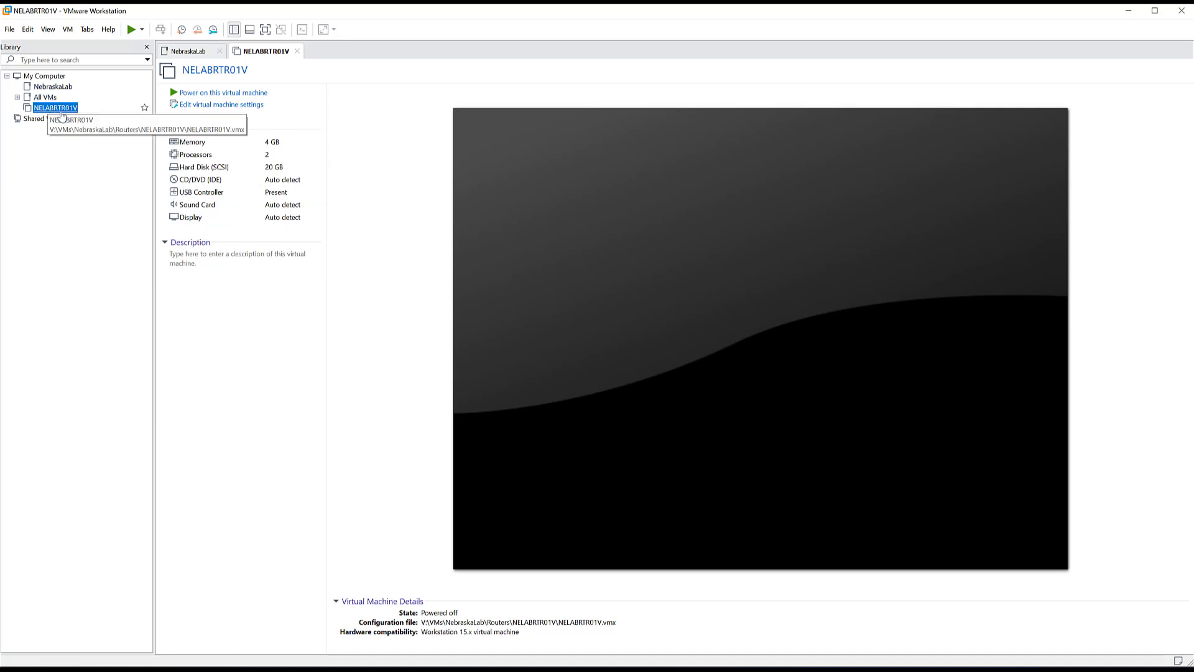
# - Create a new folder named Routers inside the NebraskaLab library folder
pyautogui.click(46, 88)
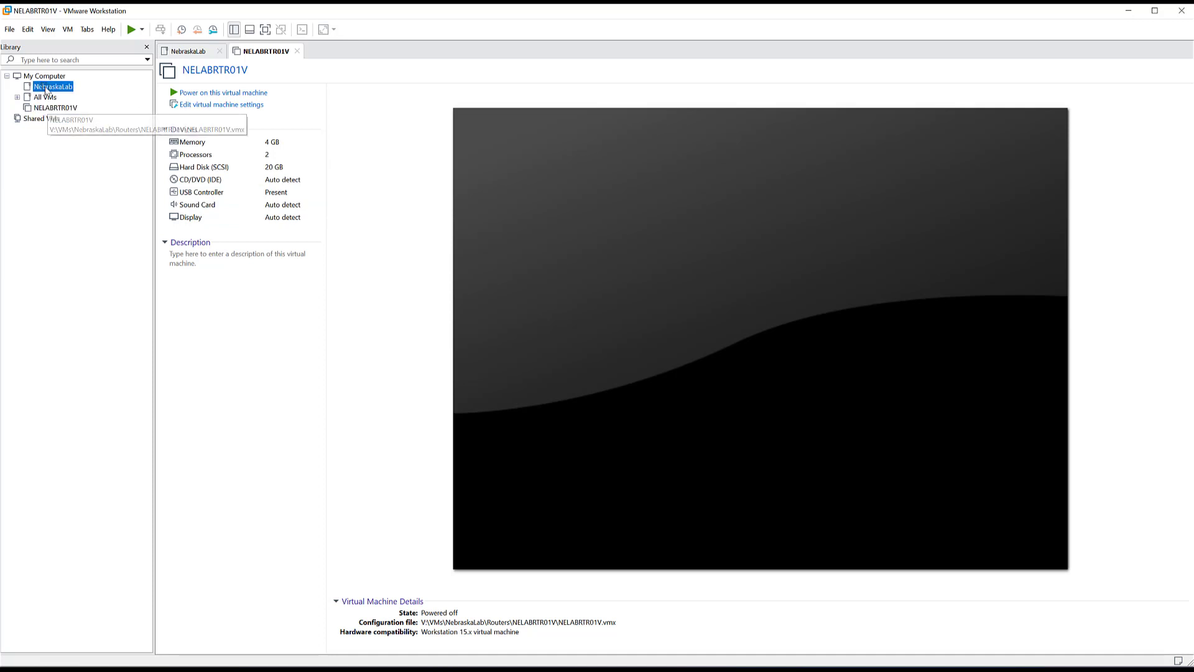
pyautogui.doubleClick(52, 89)
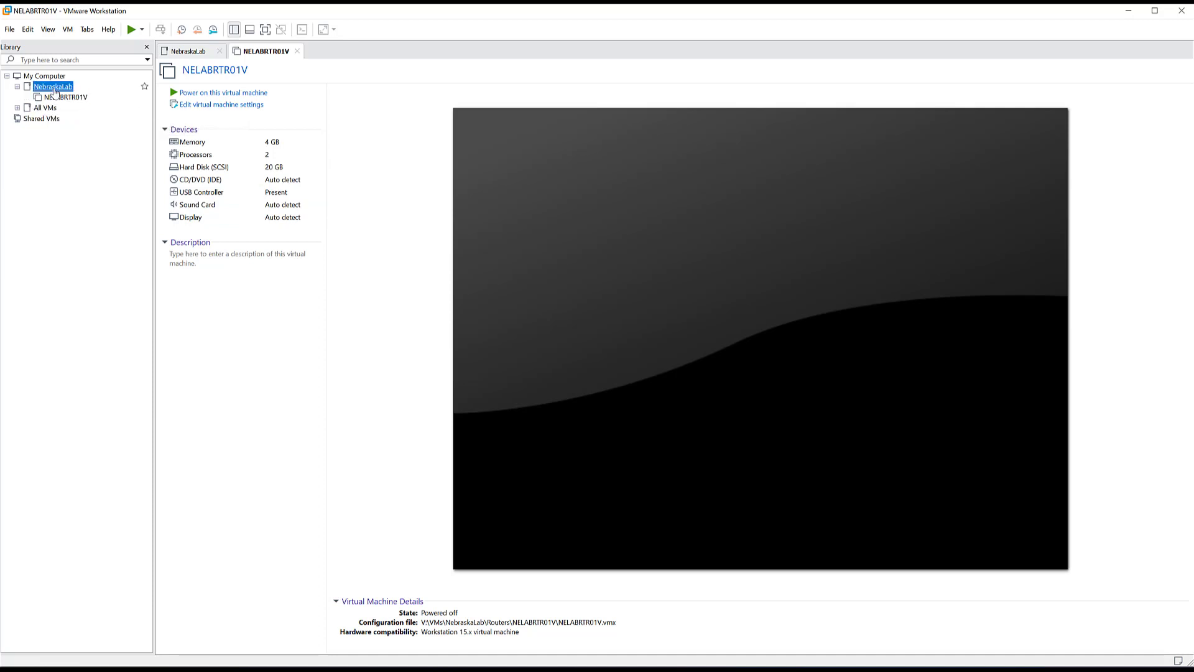
pyautogui.rightClick(54, 93)
pyautogui.click(92, 133)
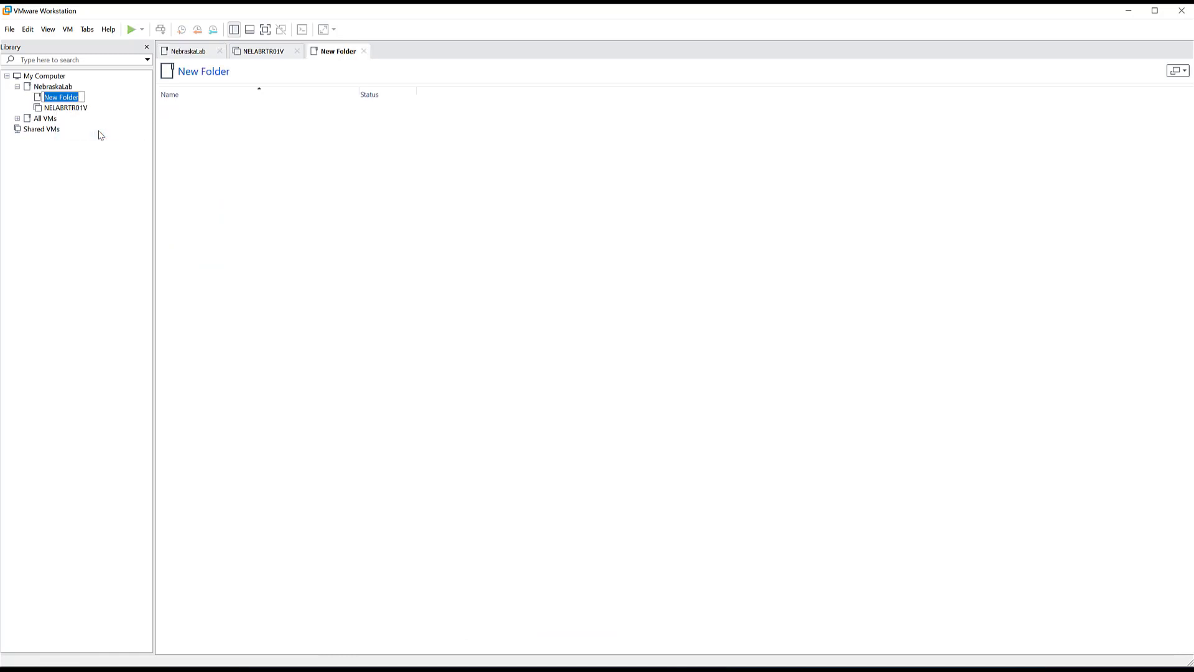
pyautogui.write('Routers')
pyautogui.press('Return')
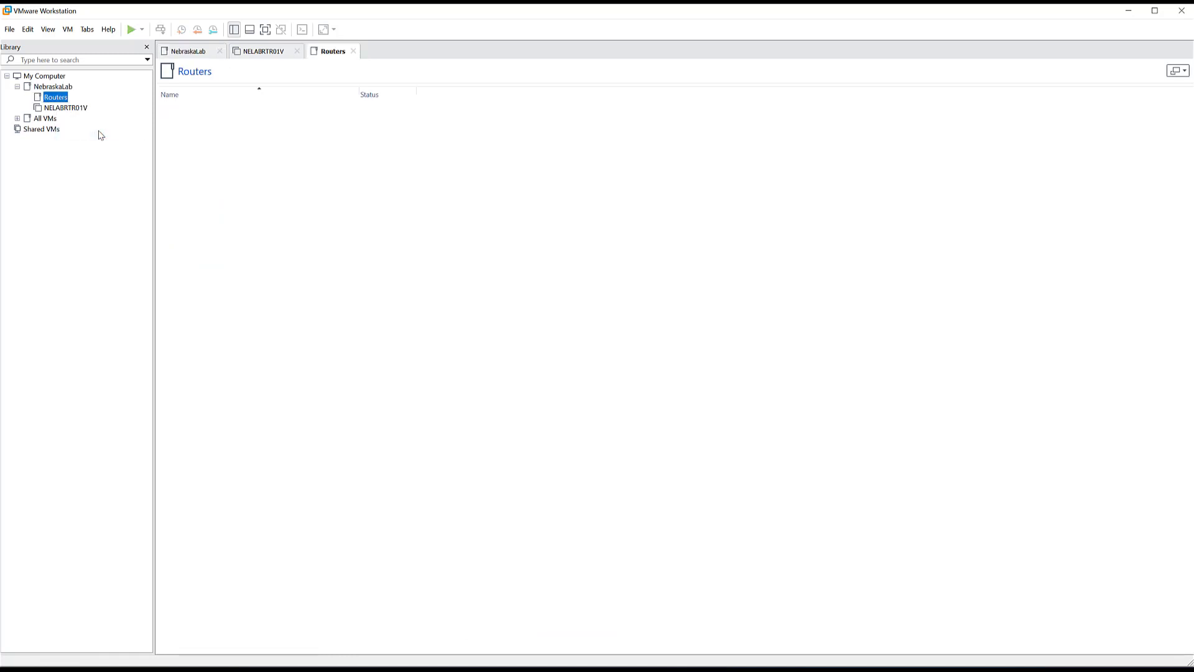
# - Move NELABRTR01V into Routers and close the Routers and NebraskaLab tabs
pyautogui.moveTo(141, 107); pyautogui.dragTo(61, 102)
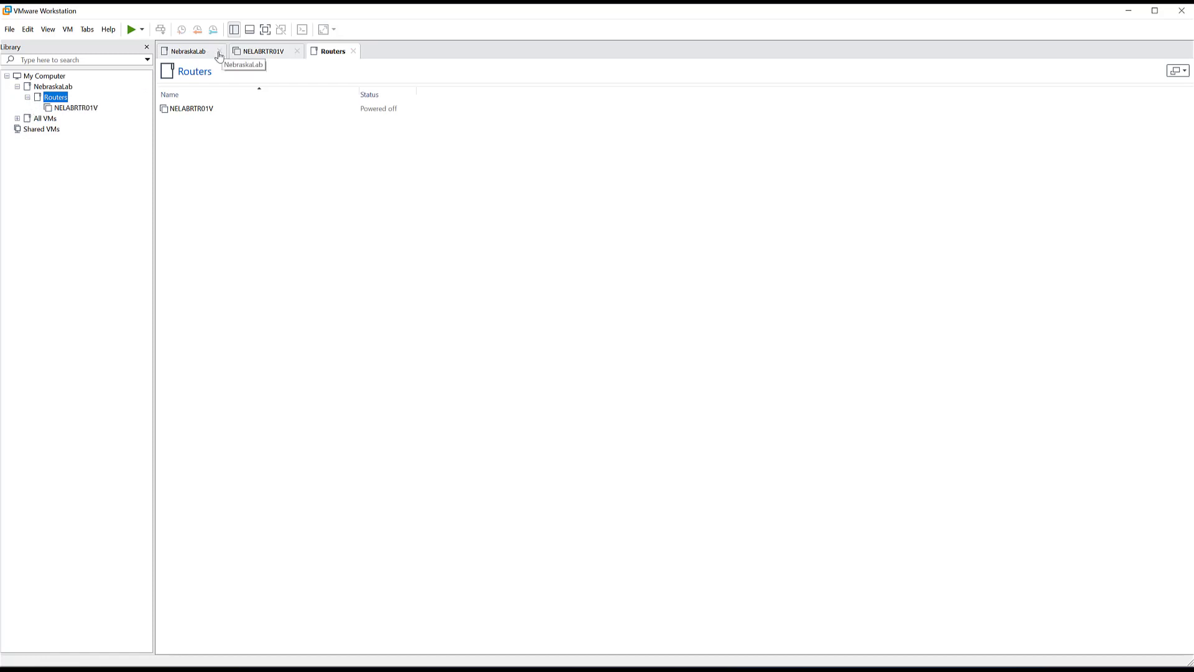
pyautogui.click(353, 51)
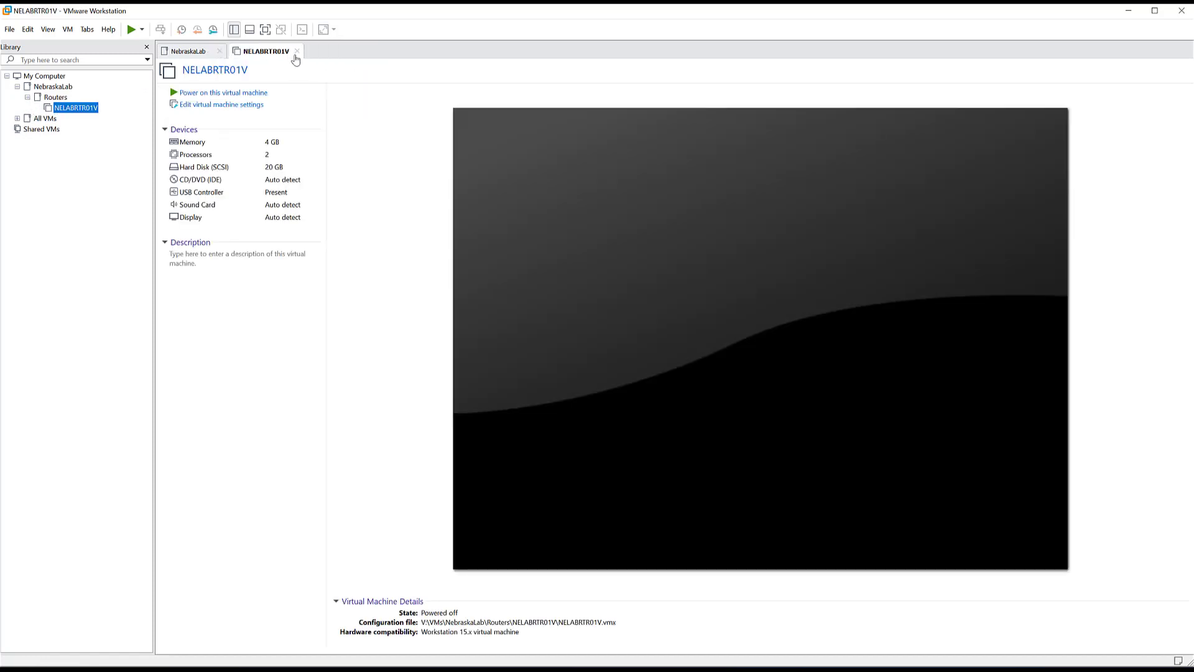
pyautogui.click(219, 51)
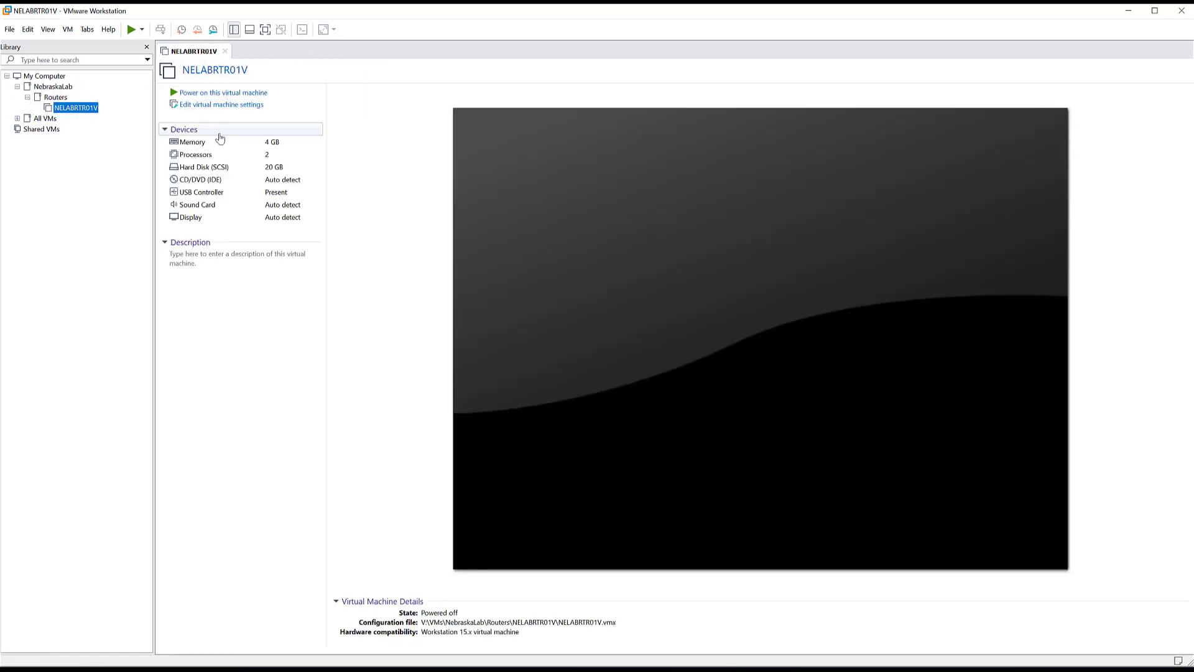
# - Review the Processors and Hard Disk settings, then switch CD/DVD (IDE) to Use ISO image file
pyautogui.click(206, 106)
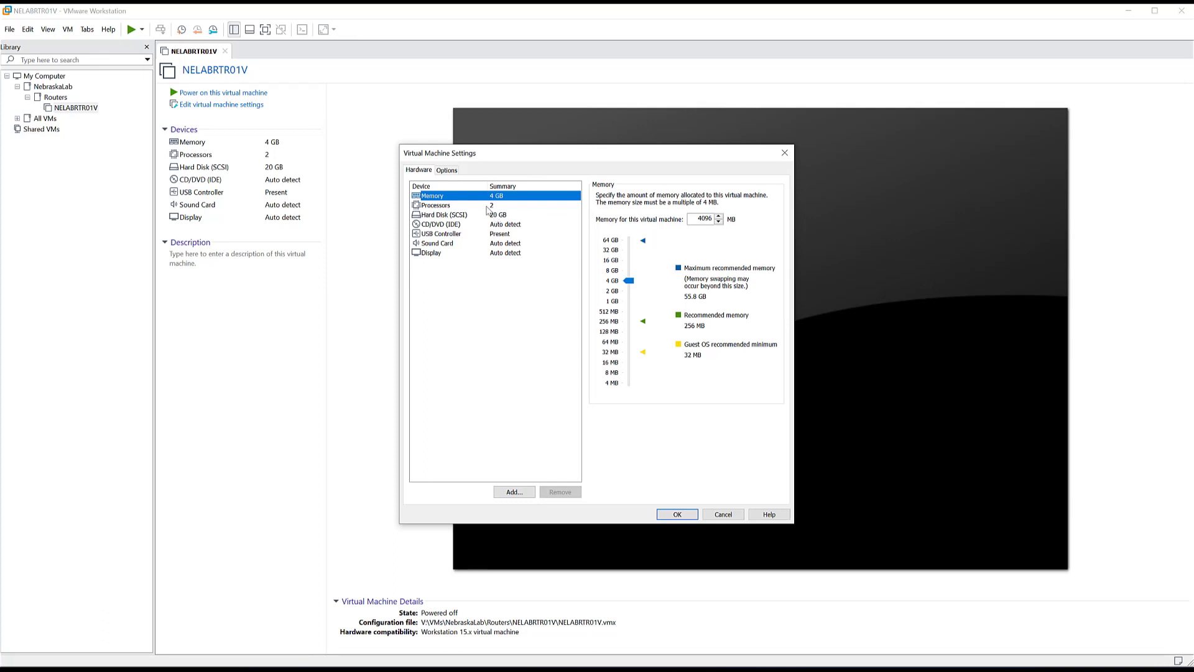
pyautogui.click(522, 205)
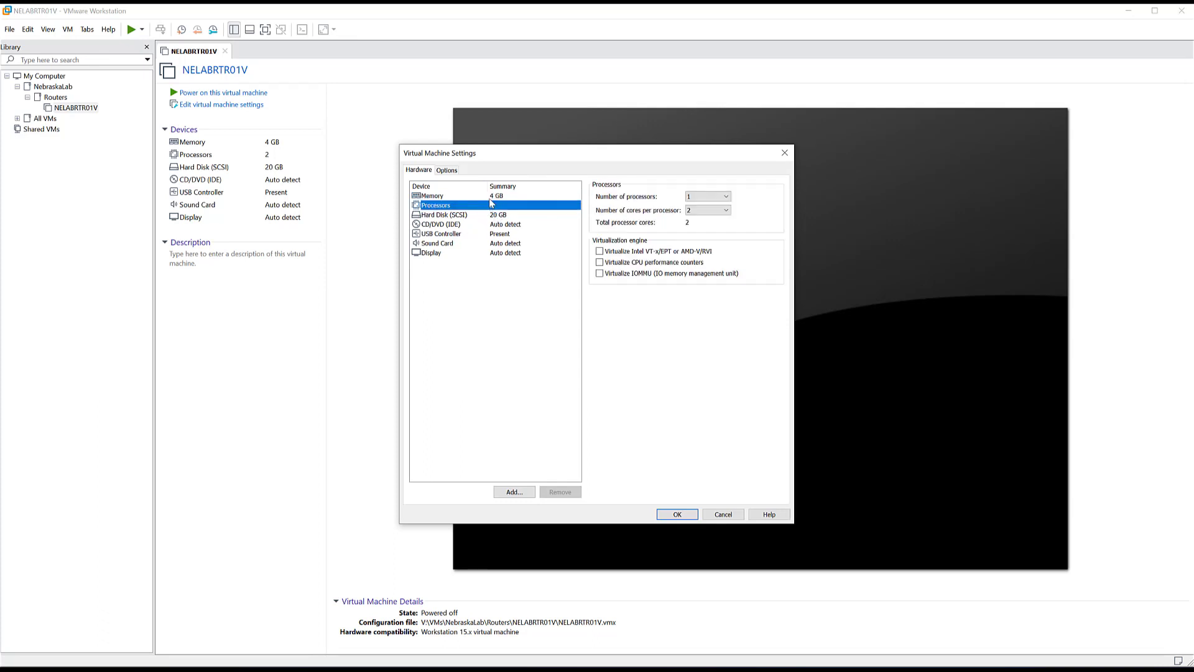
pyautogui.click(461, 217)
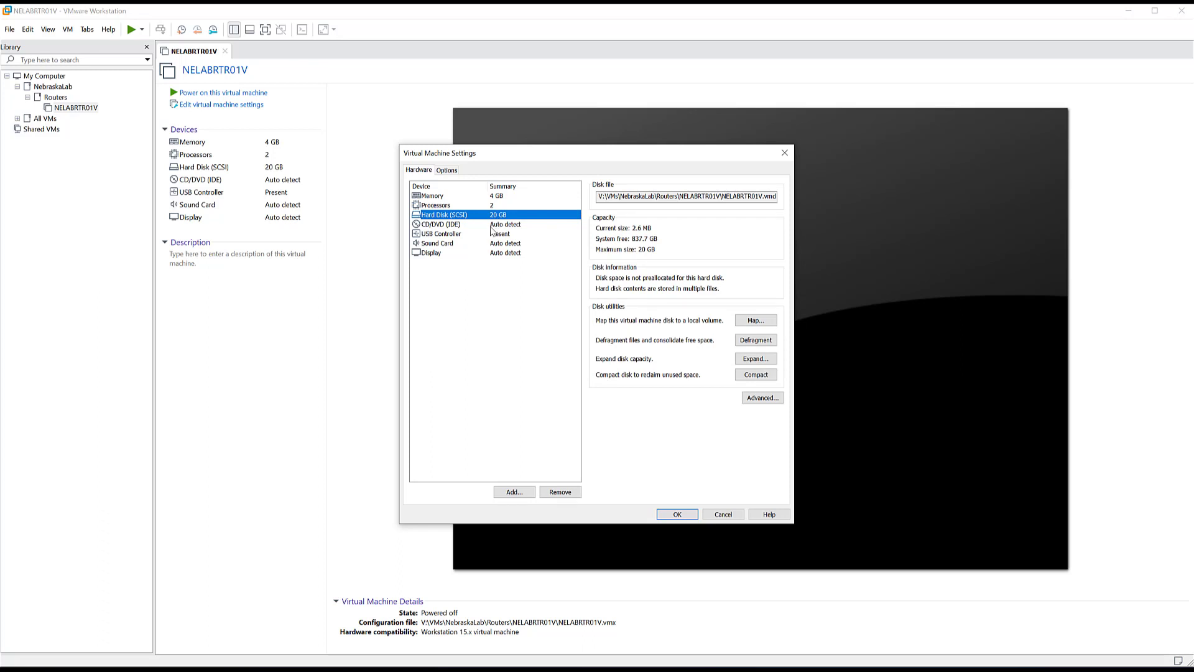
pyautogui.click(492, 225)
pyautogui.click(641, 263)
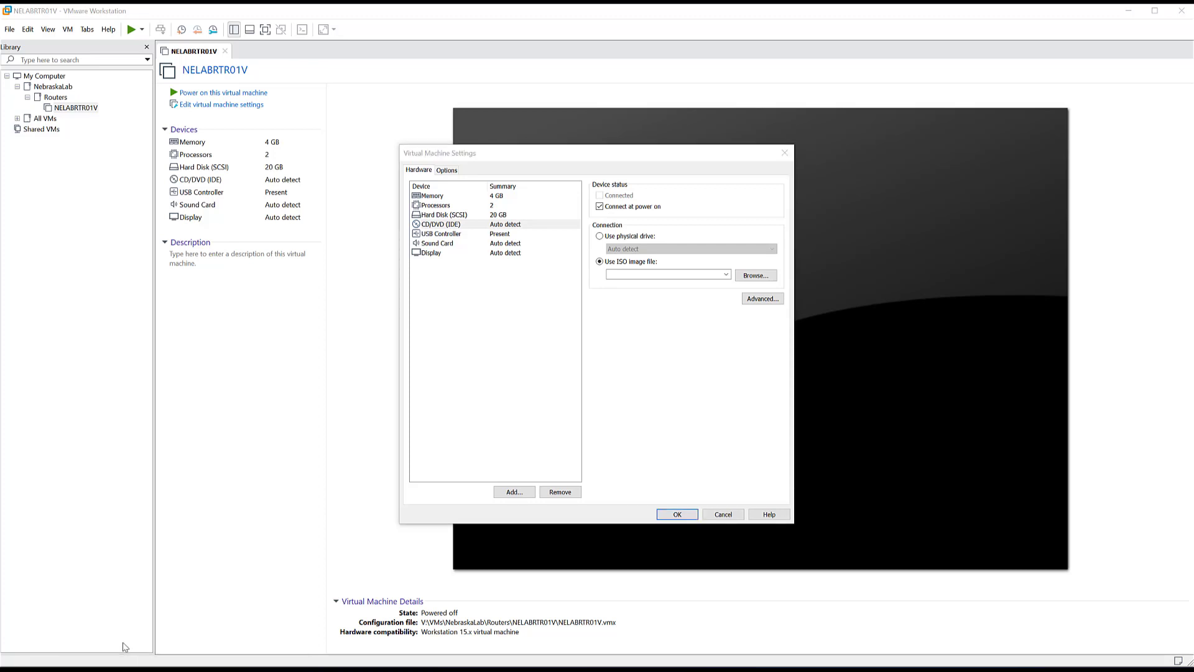
# - Complete the Explorer address path to pfSense-CE-2.4.4-RELEASE-p3-amd64.iso, then return to the ISO path field
pyautogui.click(124, 665)
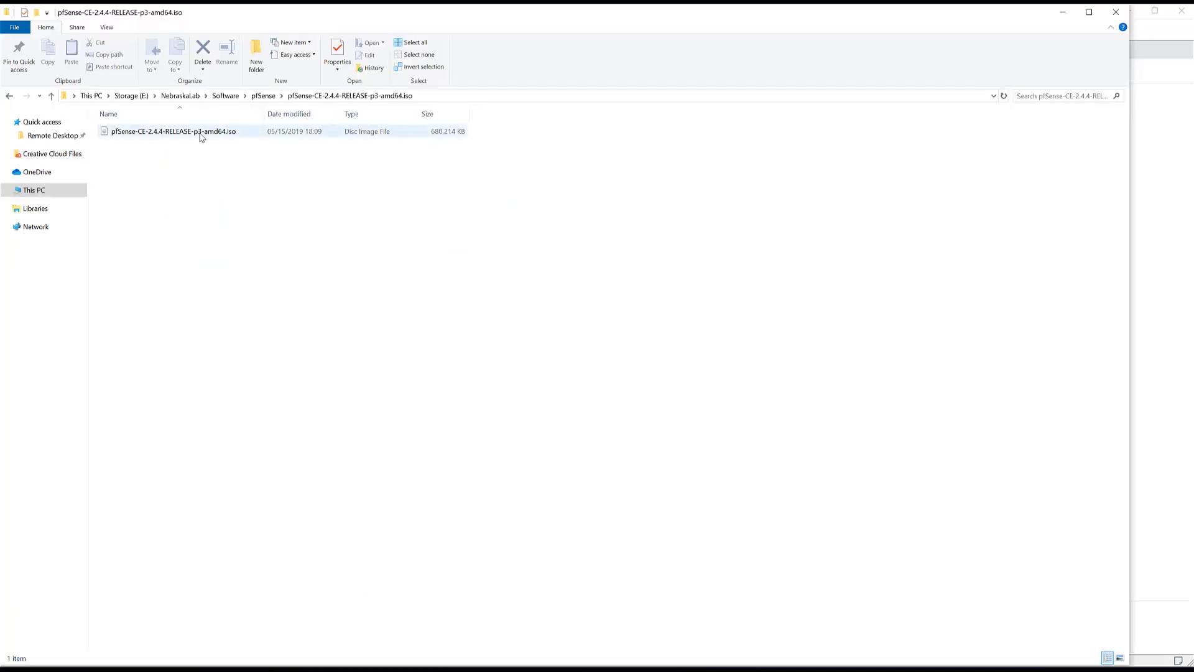
pyautogui.click(458, 98)
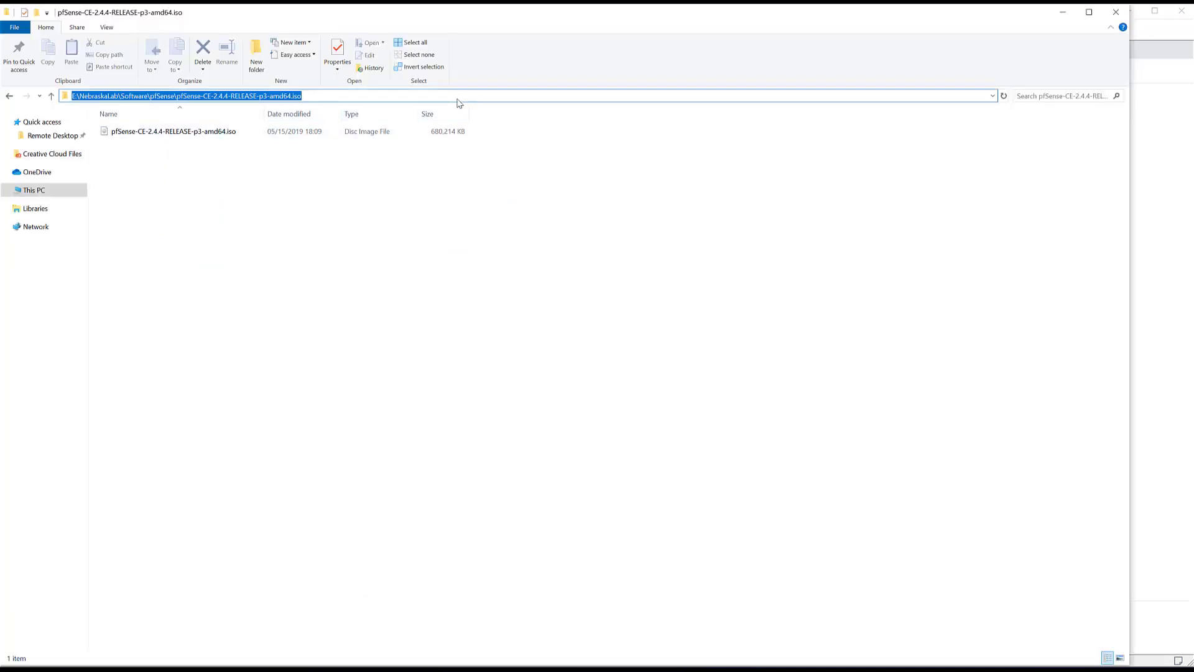
pyautogui.click(420, 97)
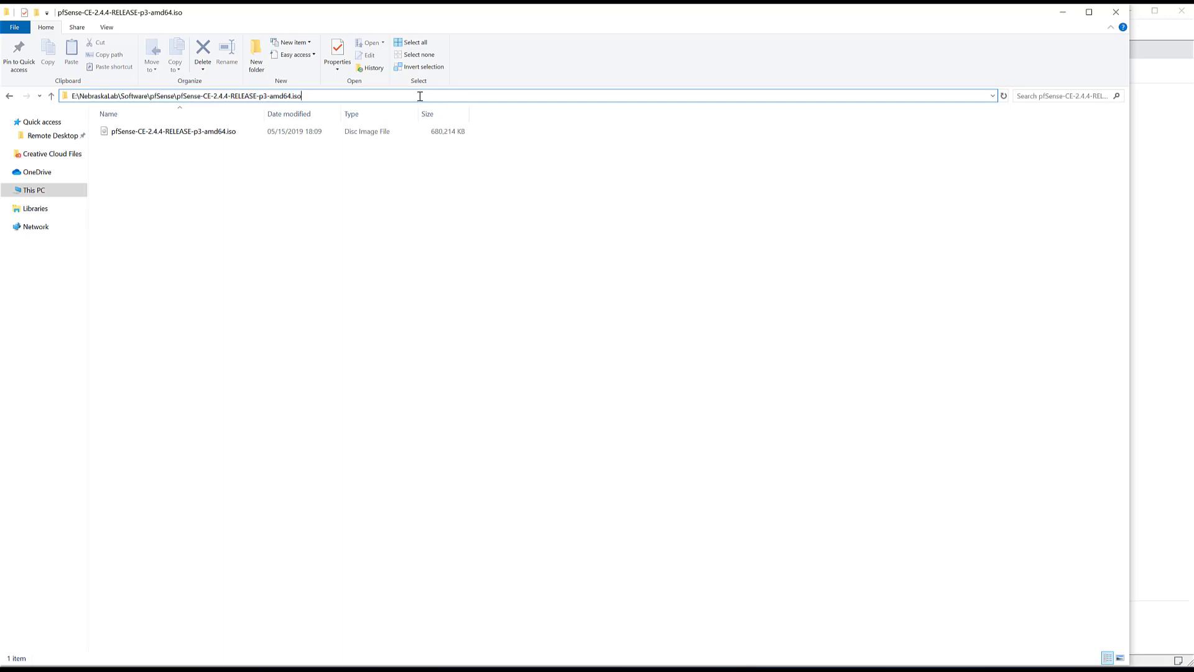
pyautogui.write('\\')
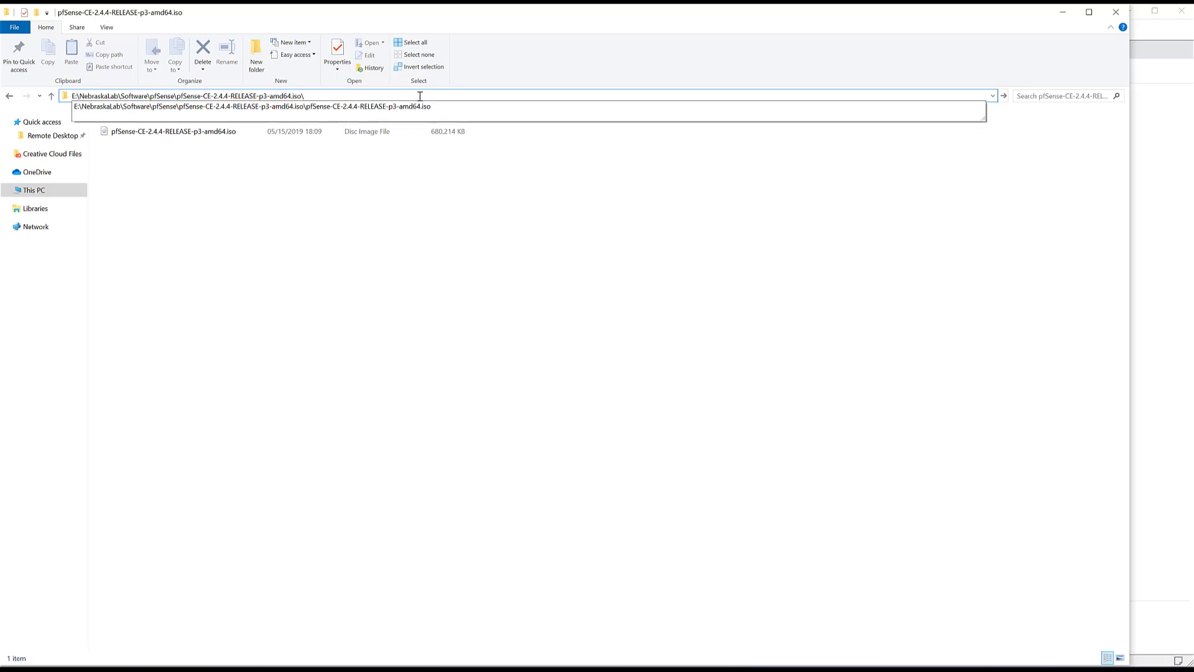
pyautogui.press('Down')
pyautogui.hotkey('ctrl', 'c')
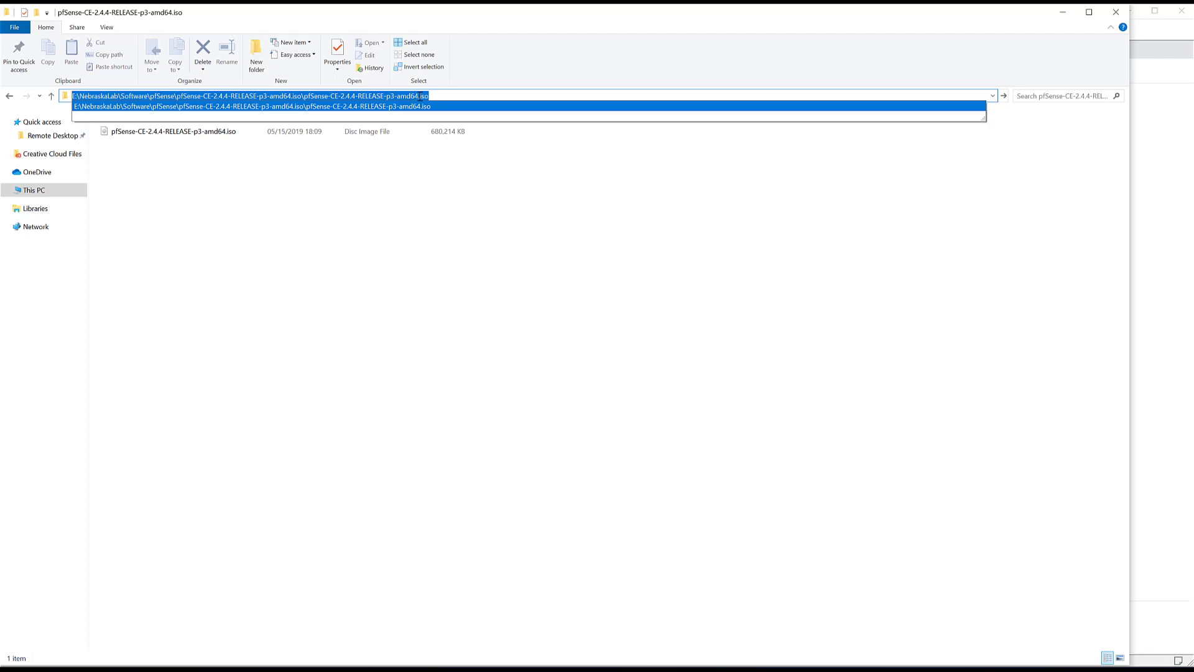
pyautogui.click(442, 272)
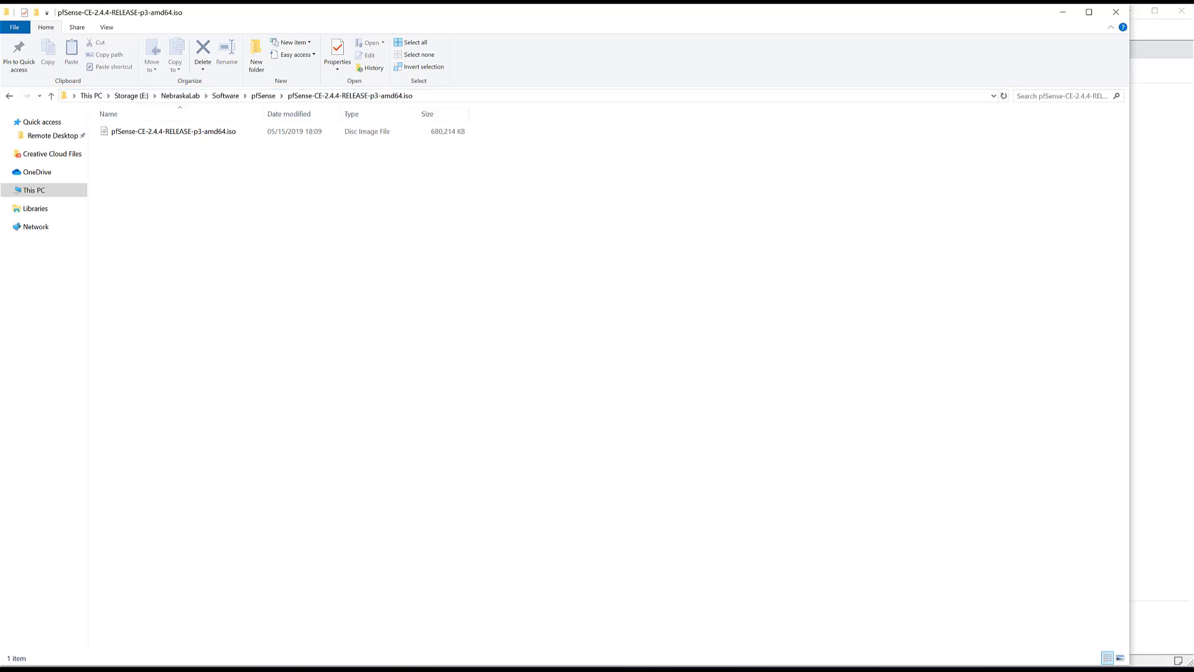
pyautogui.click(427, 669)
pyautogui.click(671, 275)
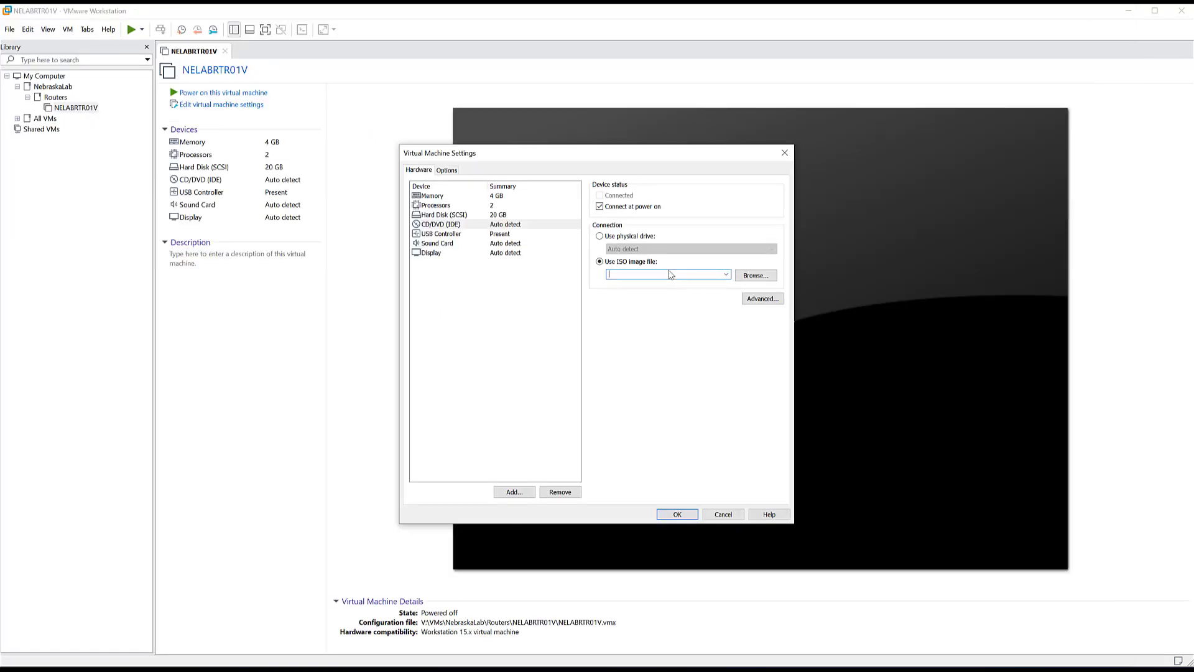
# - Paste the pfSense ISO path into the CD/DVD drive and remove the Sound Card
pyautogui.hotkey('ctrl', 'v')
pyautogui.click(451, 237)
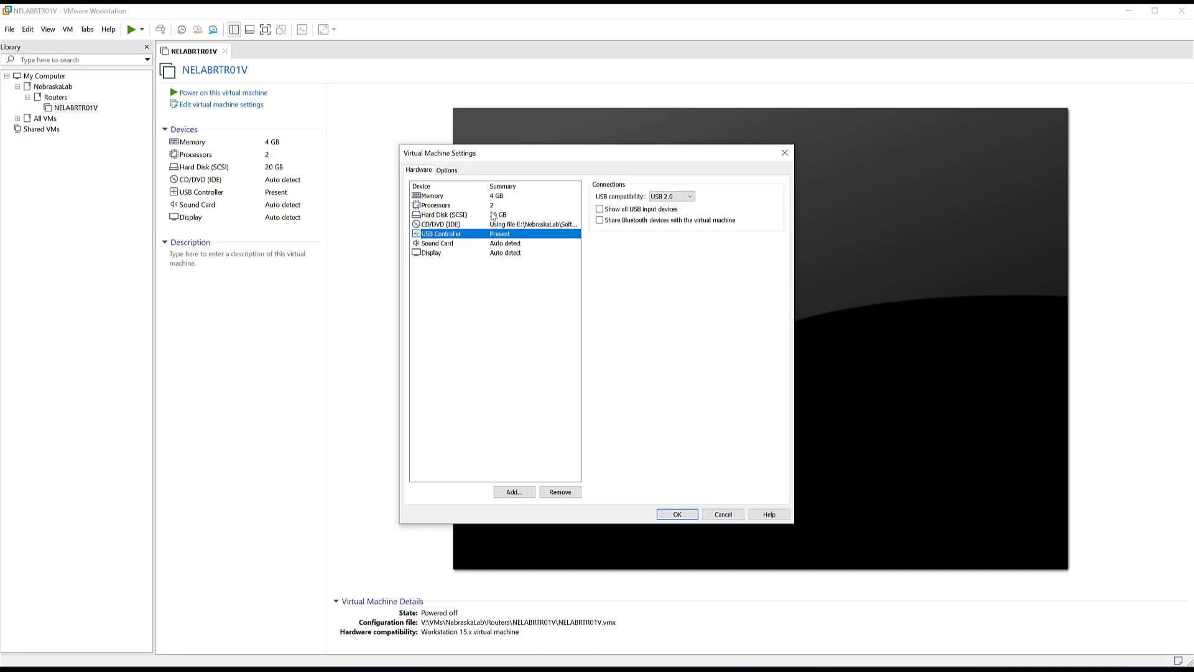
pyautogui.click(473, 247)
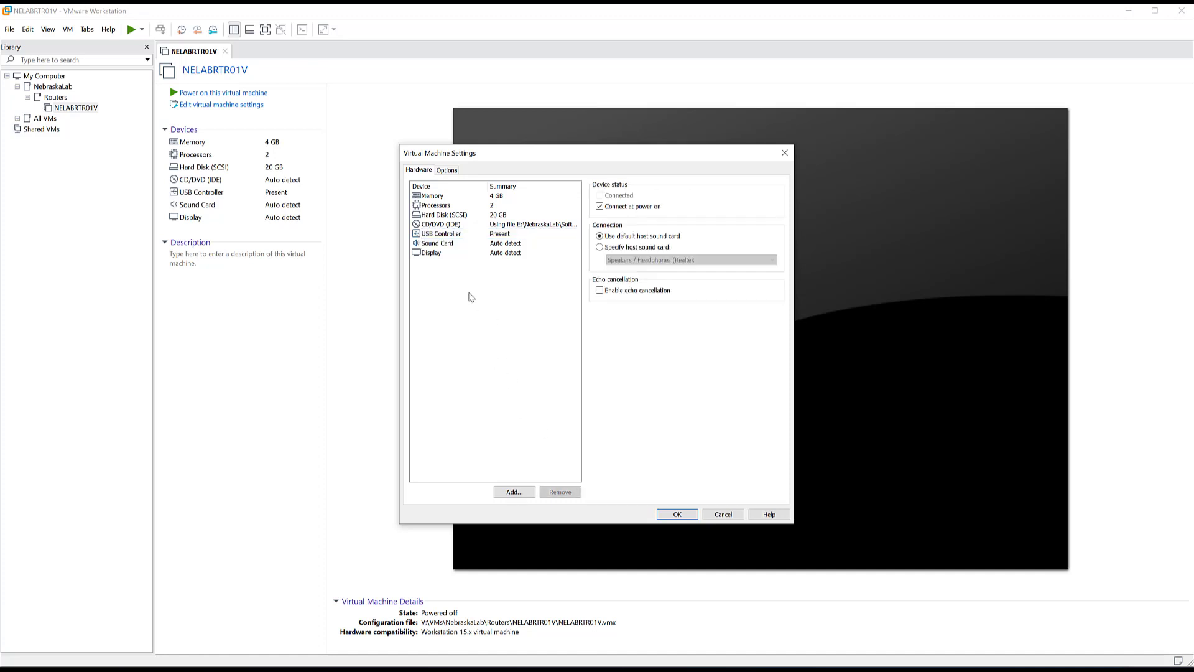
pyautogui.click(560, 491)
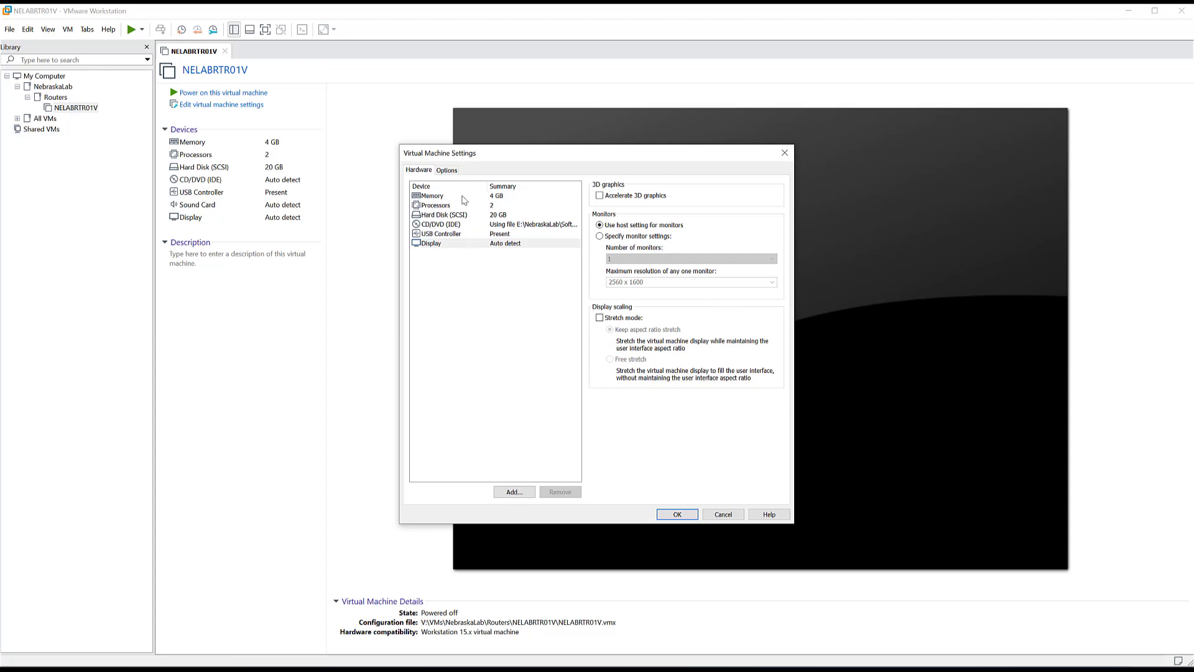
# - Add a first NAT network adapter and check its advanced settings without changes
pyautogui.click(515, 491)
pyautogui.click(502, 317)
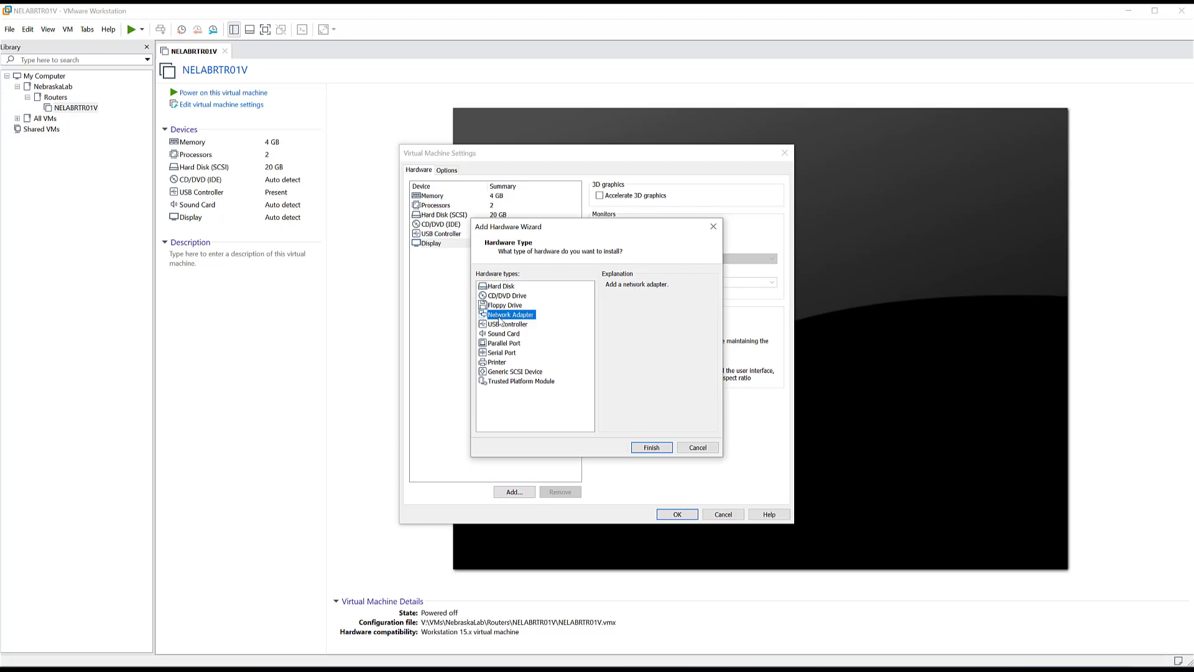
pyautogui.click(650, 449)
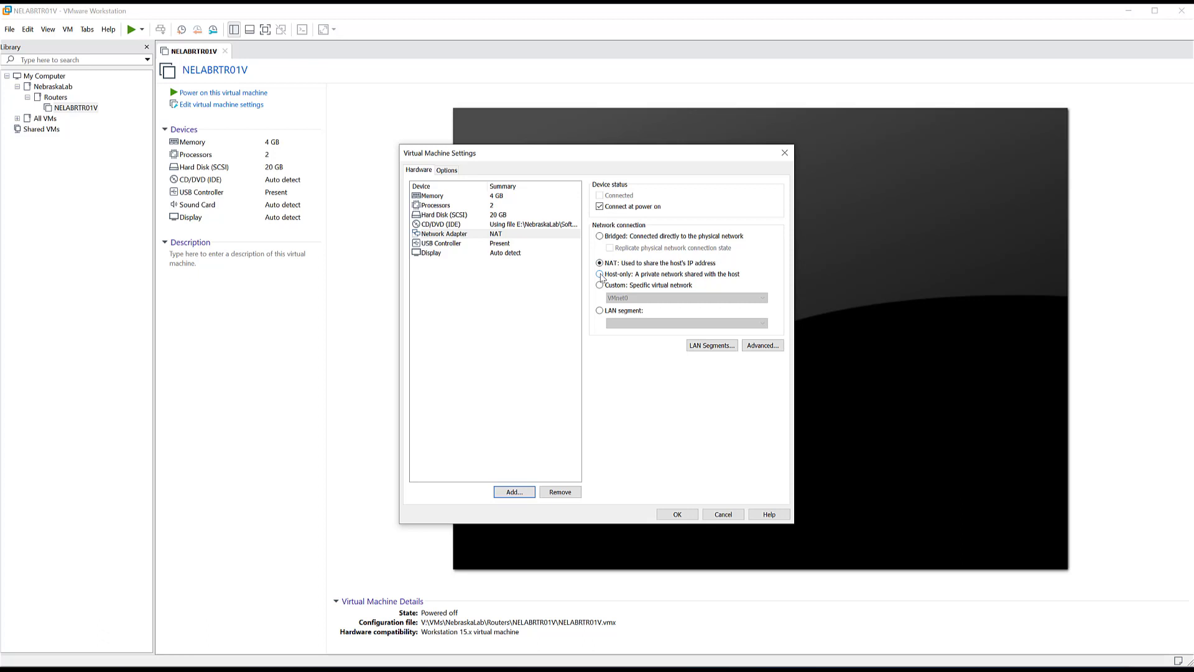
pyautogui.click(760, 347)
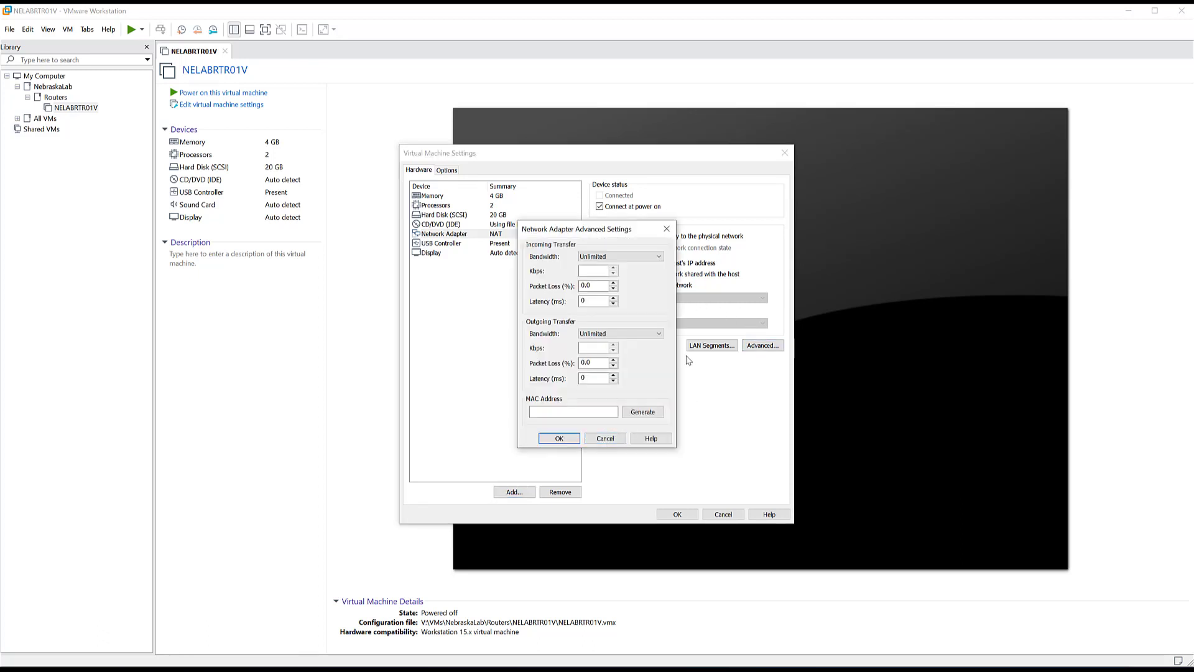
pyautogui.click(607, 440)
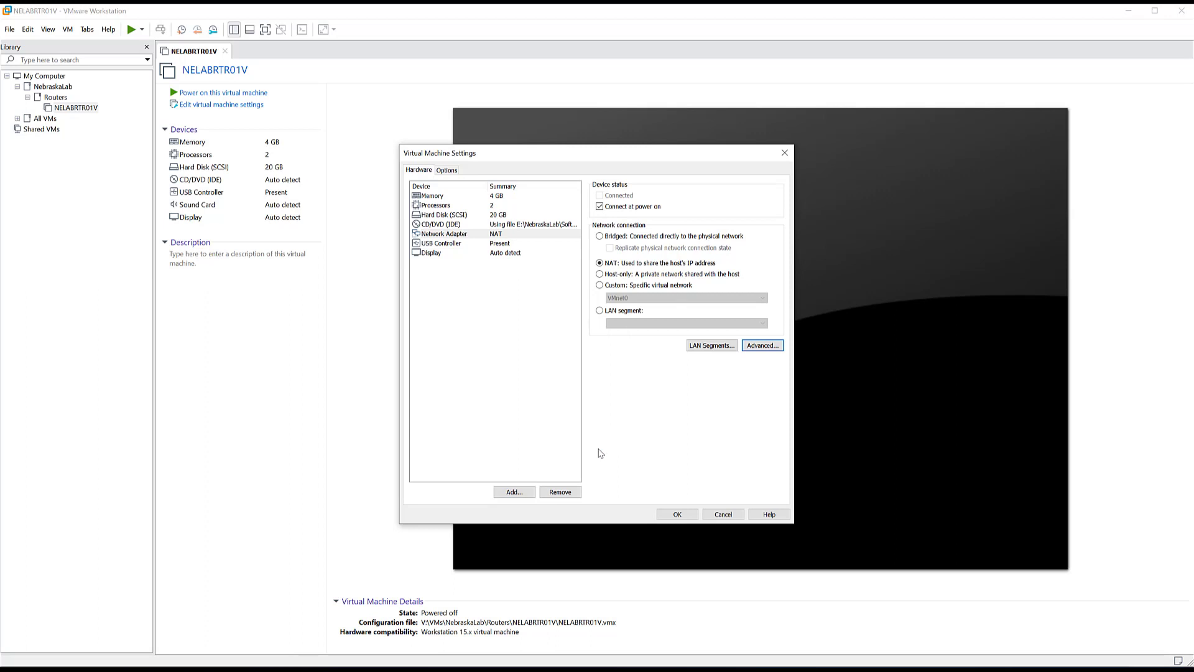
# - Add a second network adapter to the VM
pyautogui.click(514, 492)
pyautogui.click(508, 316)
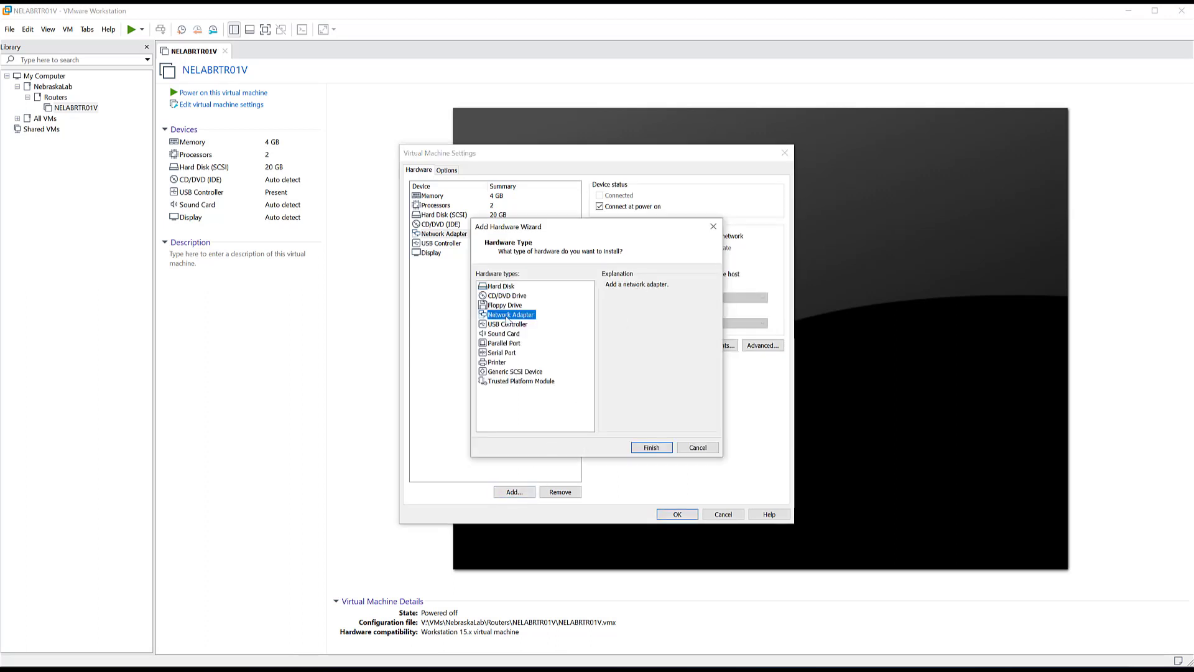
pyautogui.click(652, 448)
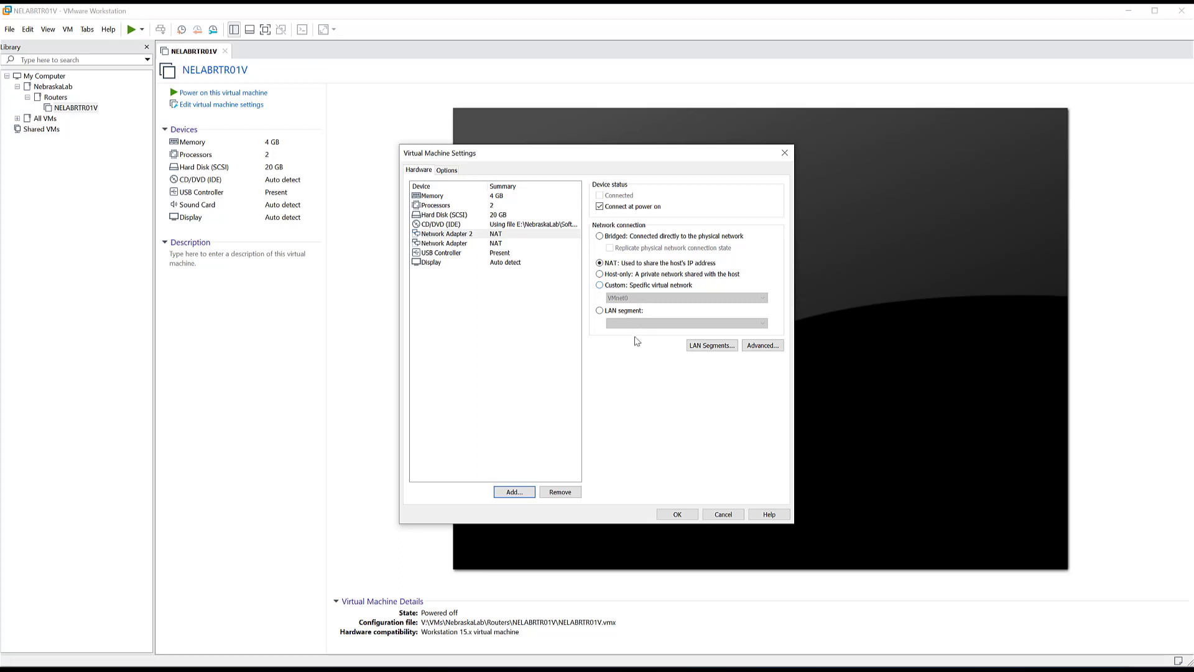
# - Put Network Adapter 2 on custom NebraskaLab Management Network (Host-only) and save with OK
pyautogui.click(626, 287)
pyautogui.click(627, 298)
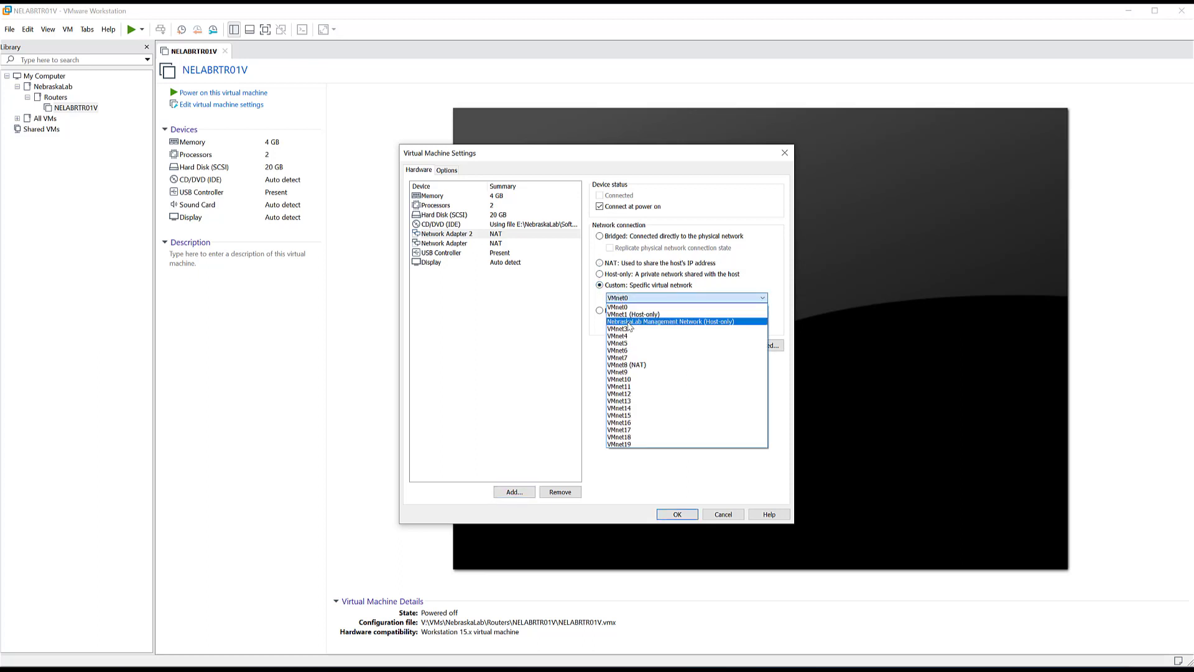
pyautogui.click(628, 323)
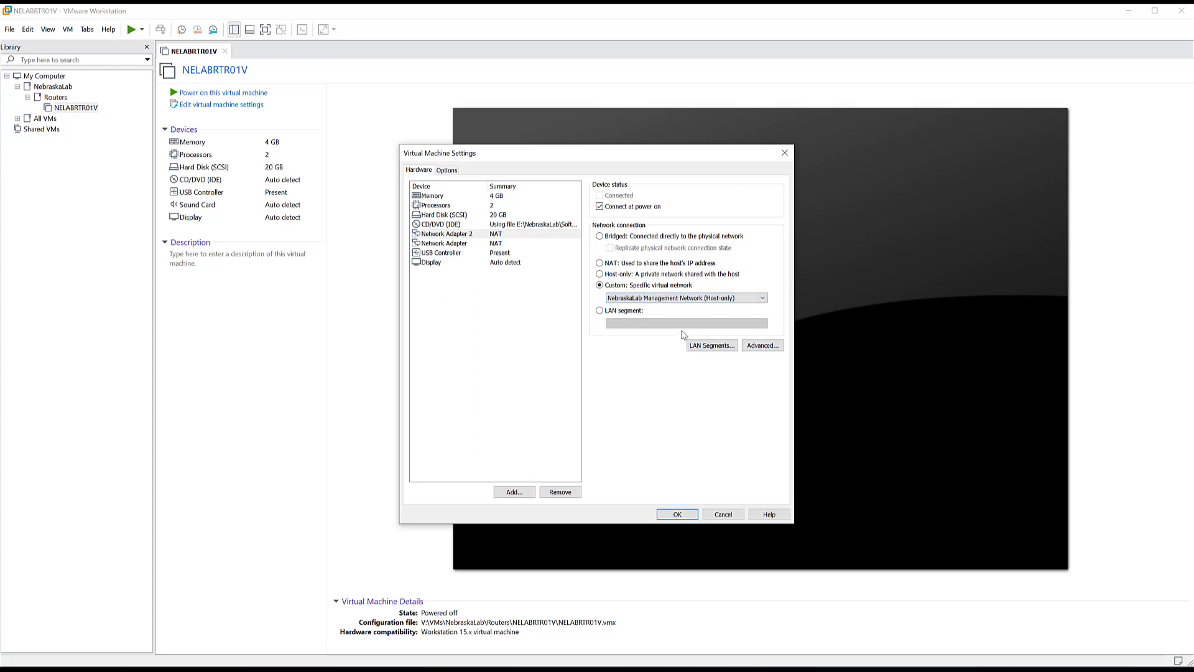
pyautogui.click(495, 245)
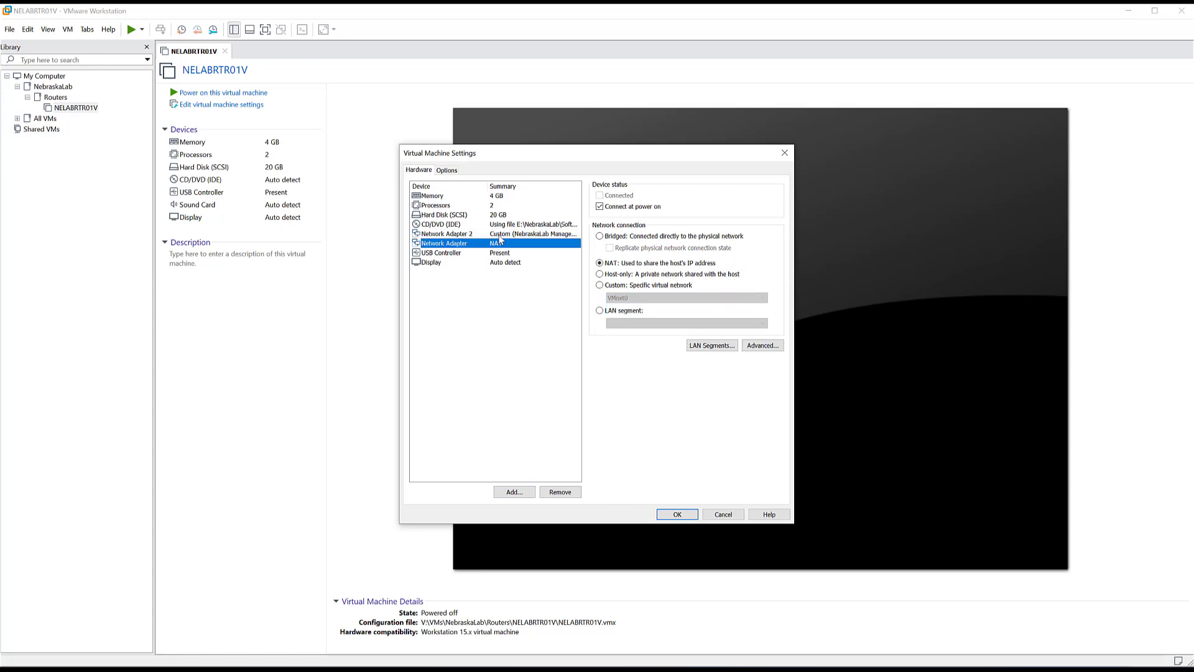
pyautogui.click(504, 235)
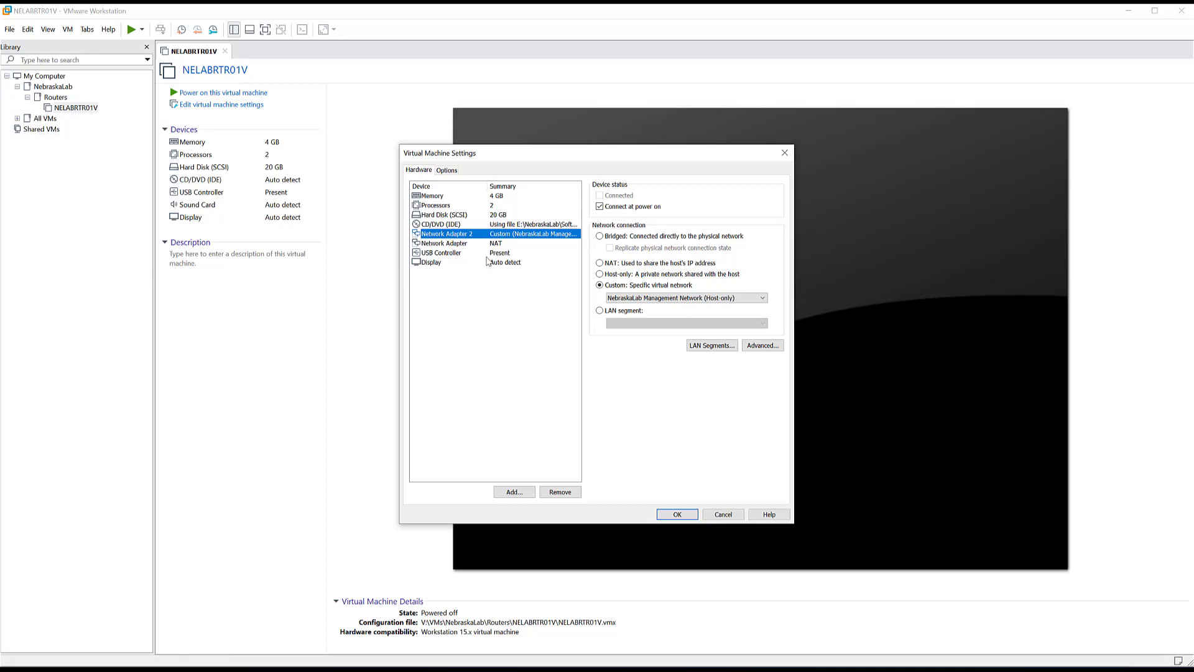
pyautogui.click(676, 516)
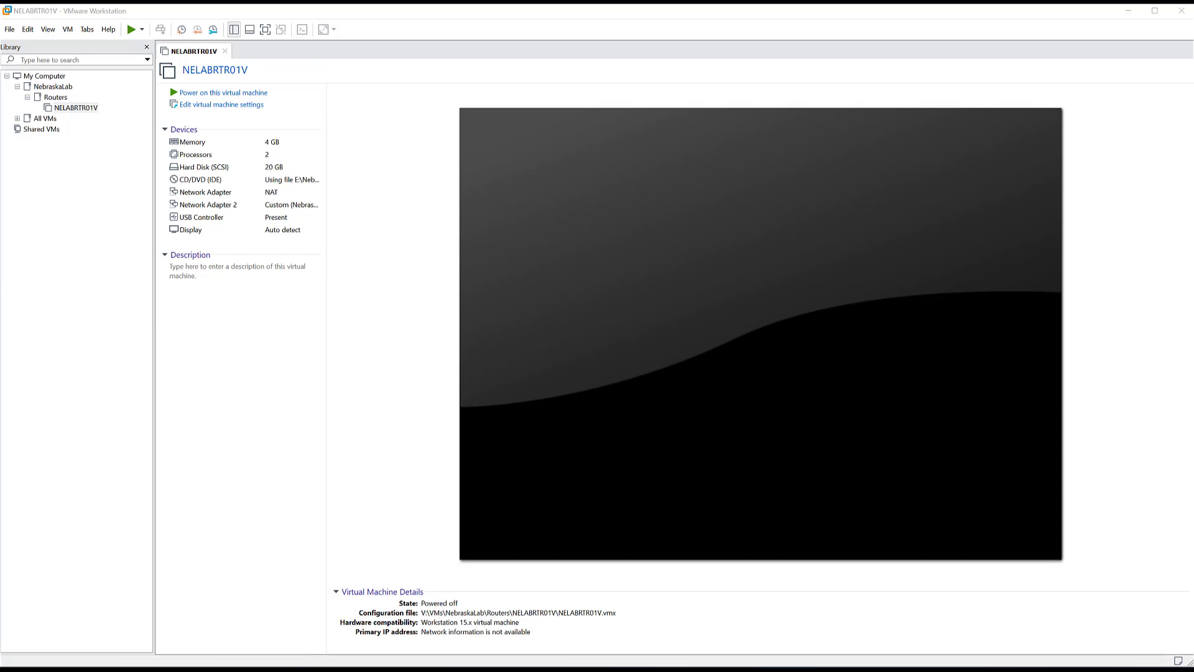
# - Remove NELABRTR01V from the library, keeping its files, and switch to its File Explorer folder
pyautogui.rightClick(63, 111)
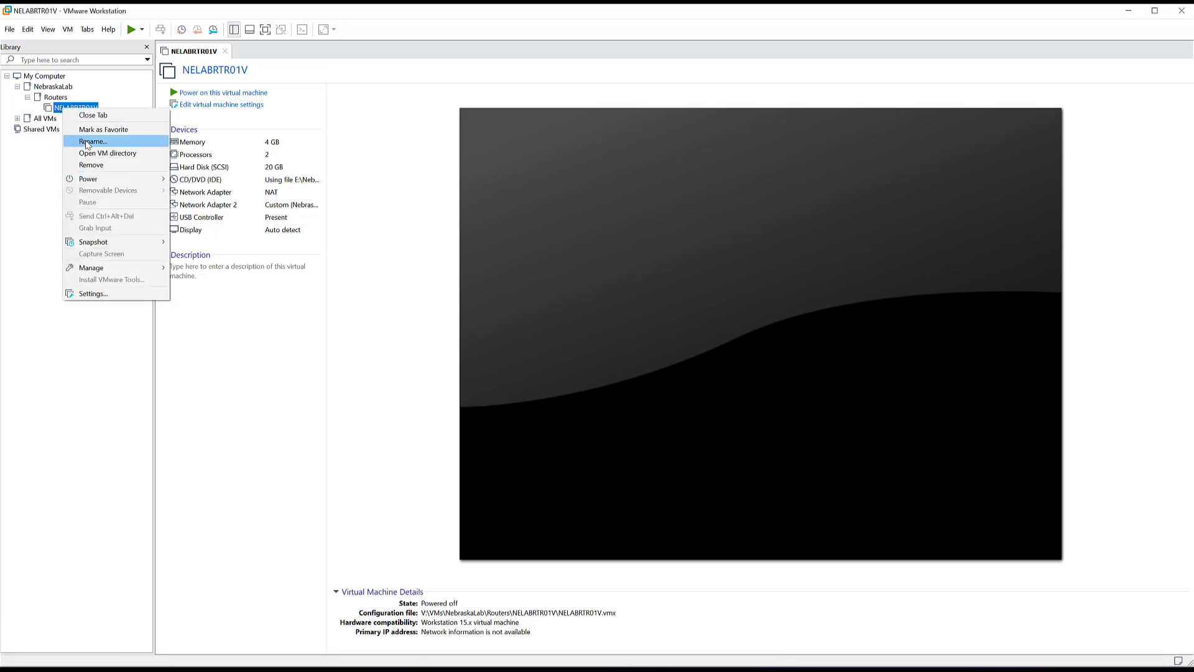
pyautogui.click(97, 166)
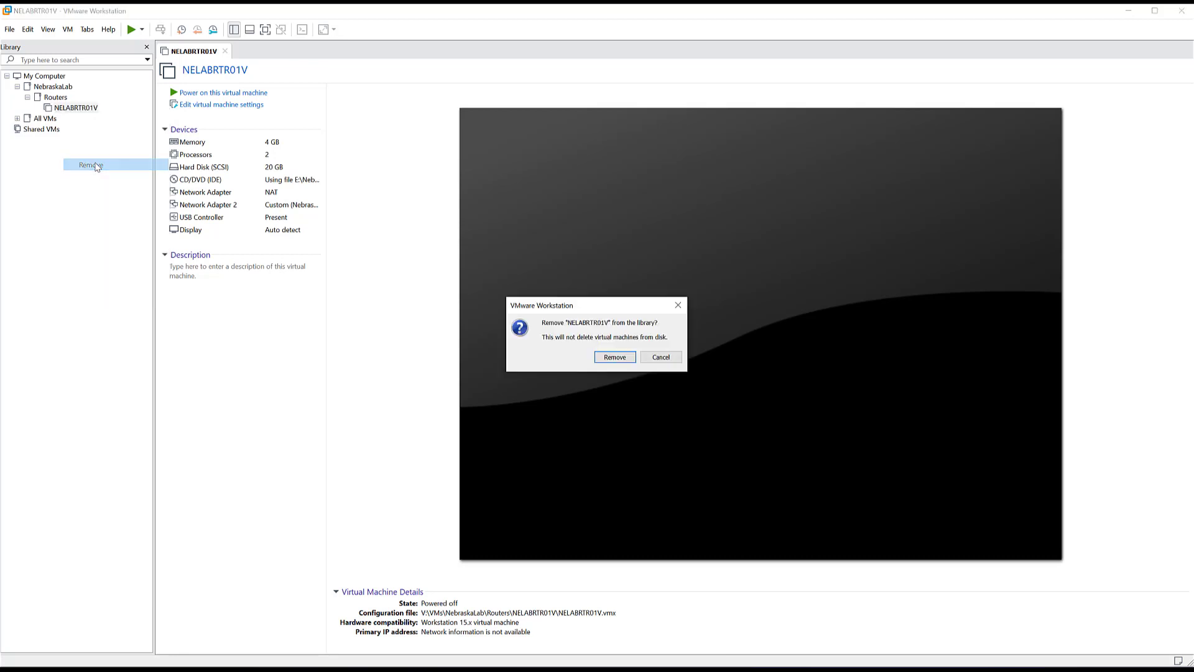
pyautogui.click(615, 357)
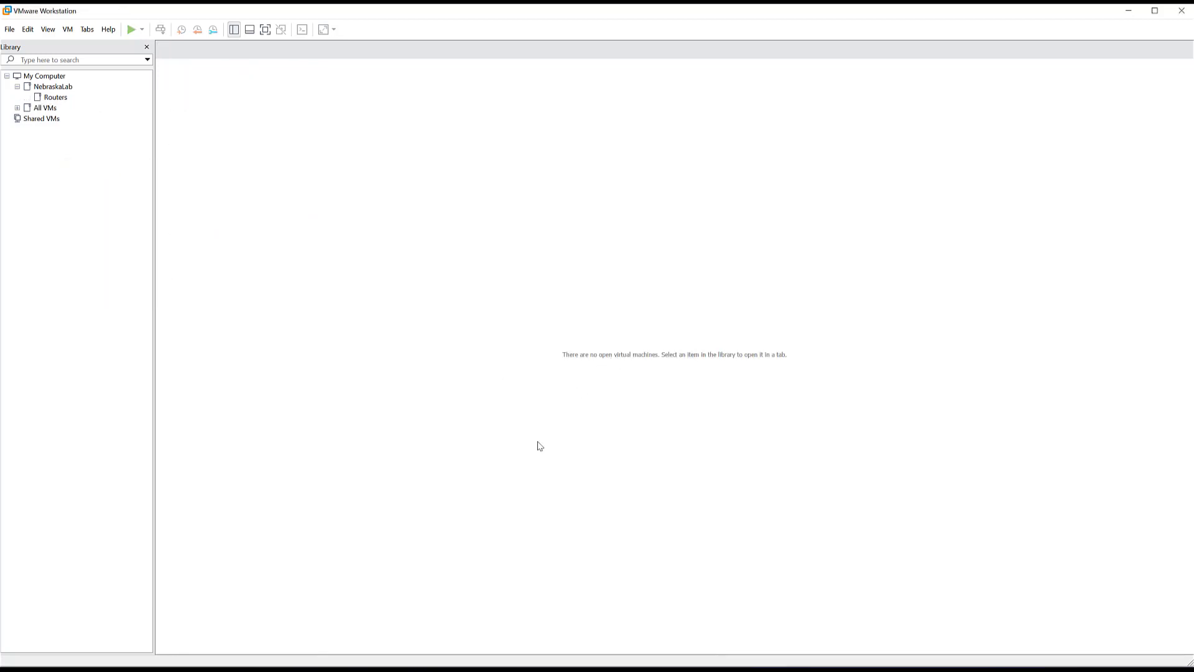
pyautogui.click(243, 662)
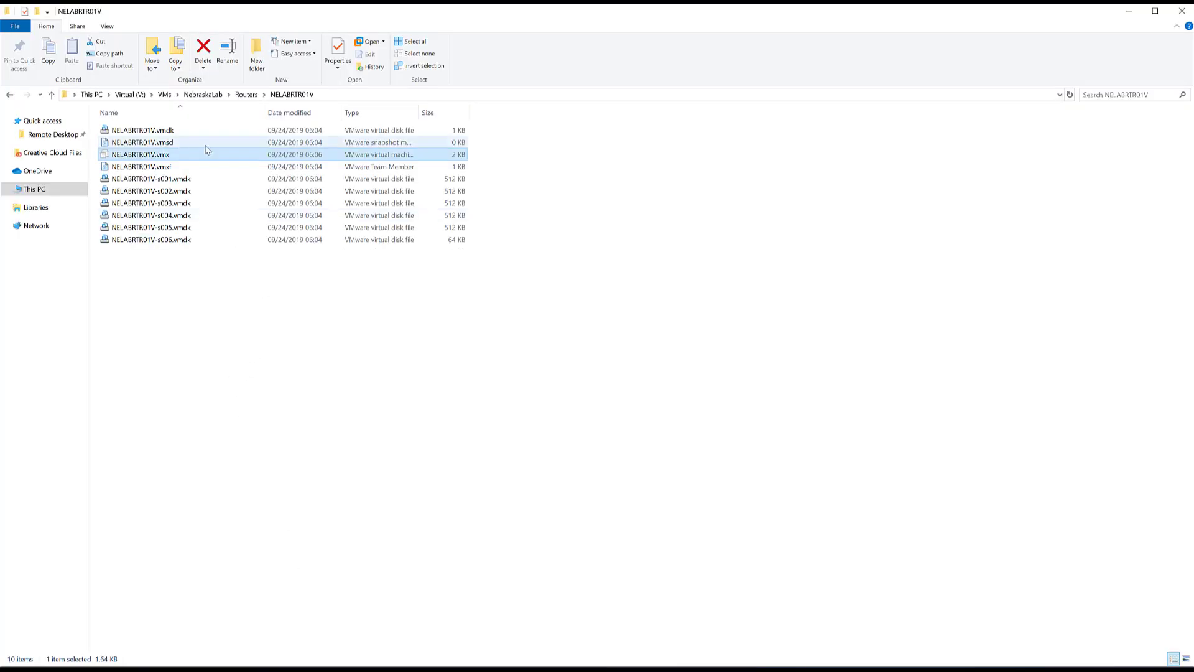
# - Widen the Type column and open NELABRTR01V.vmx with Edit with Notepad++
pyautogui.moveTo(419, 111); pyautogui.dragTo(496, 113)
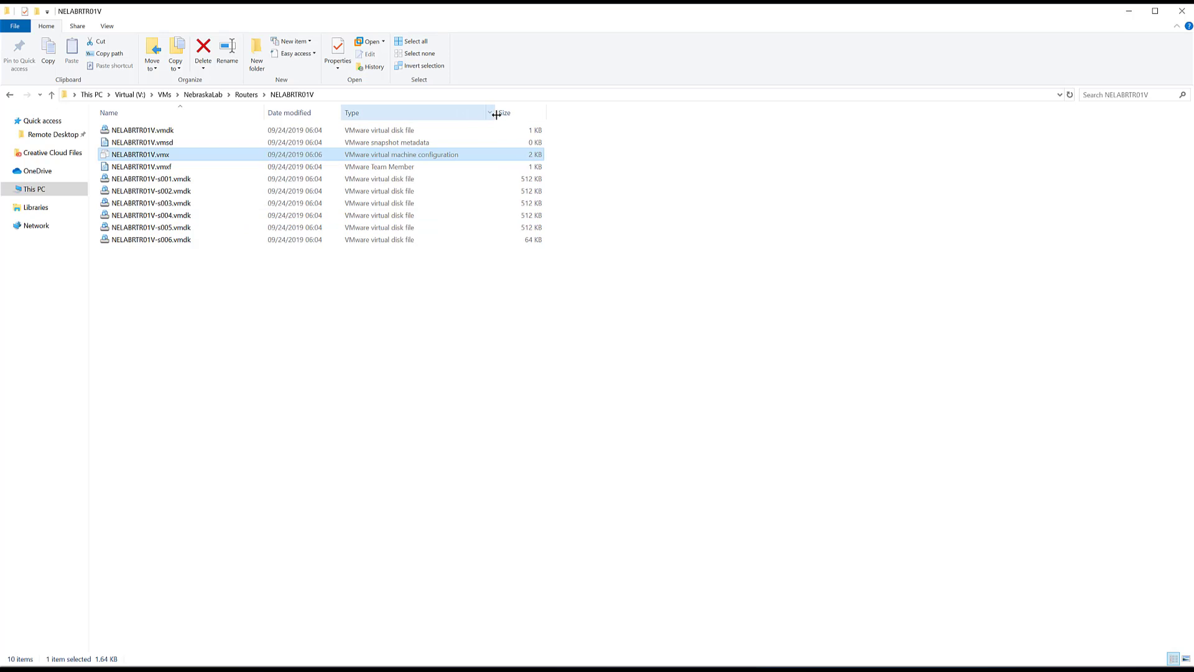
pyautogui.rightClick(172, 158)
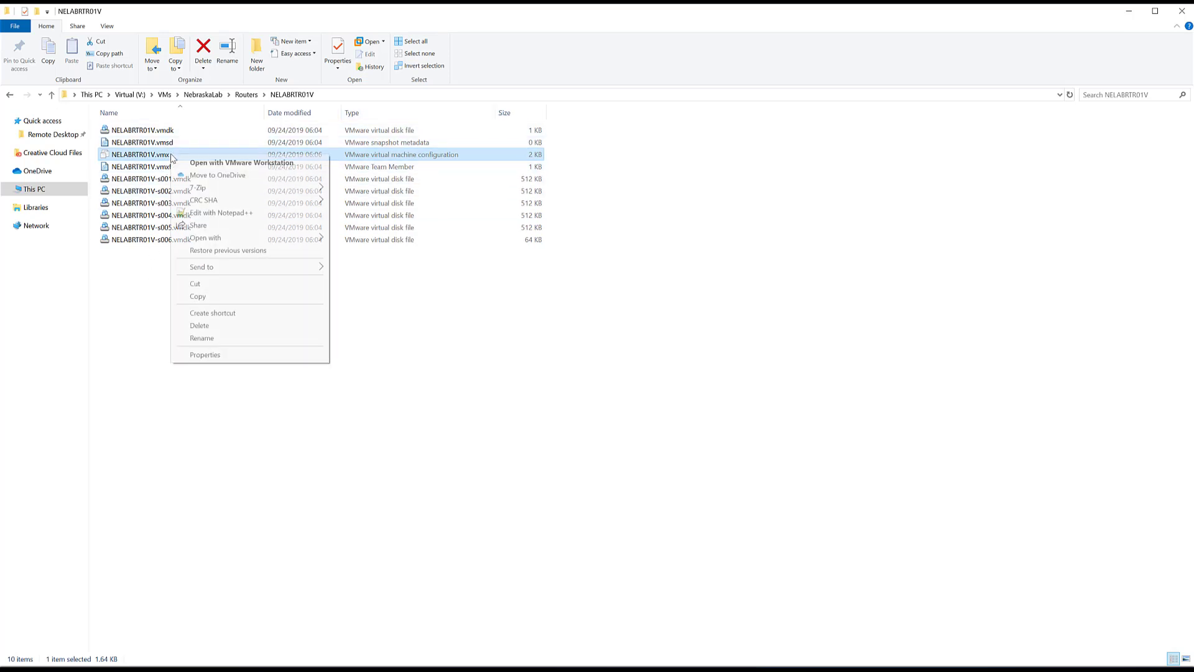
pyautogui.click(219, 213)
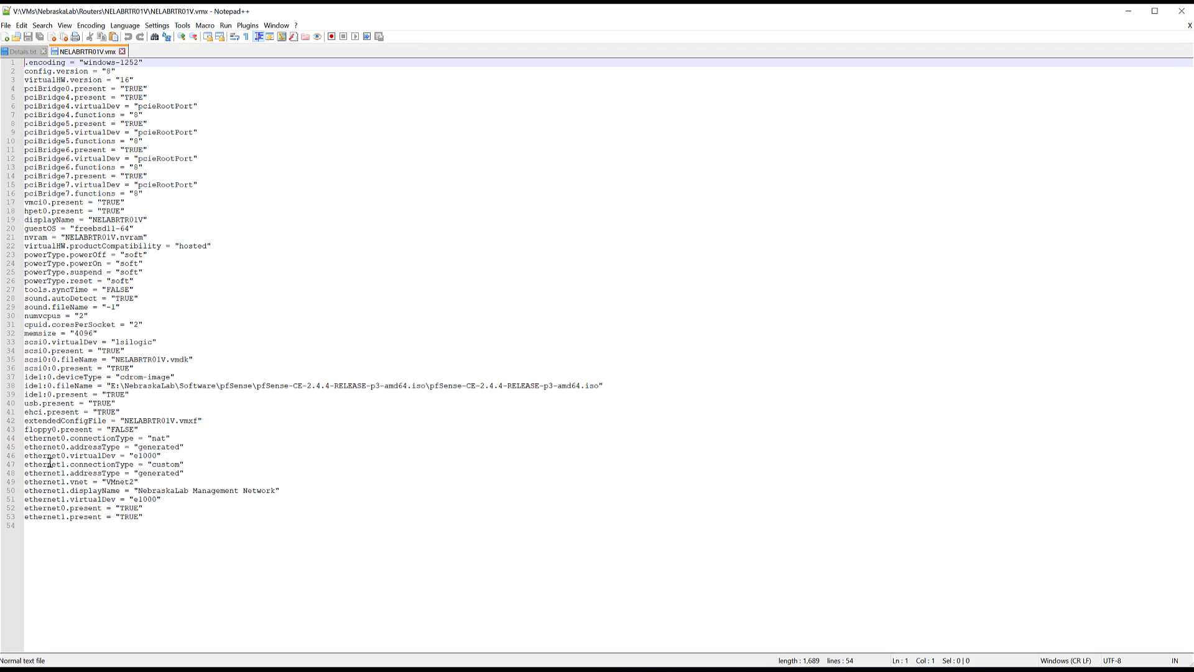
# - Replace e1000 with vmxnet3 on lines 46 and 51 of NELABRTR01V.vmx, then save and close it
pyautogui.moveTo(38, 457); pyautogui.dragTo(122, 456)
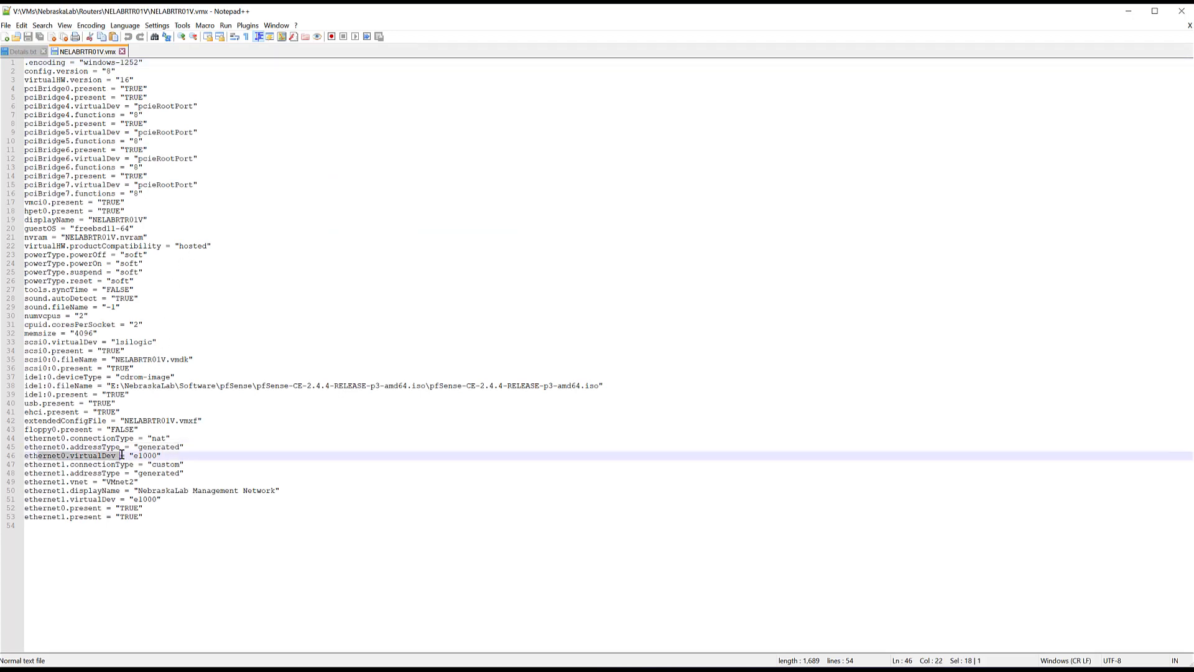
pyautogui.moveTo(48, 499); pyautogui.dragTo(116, 500)
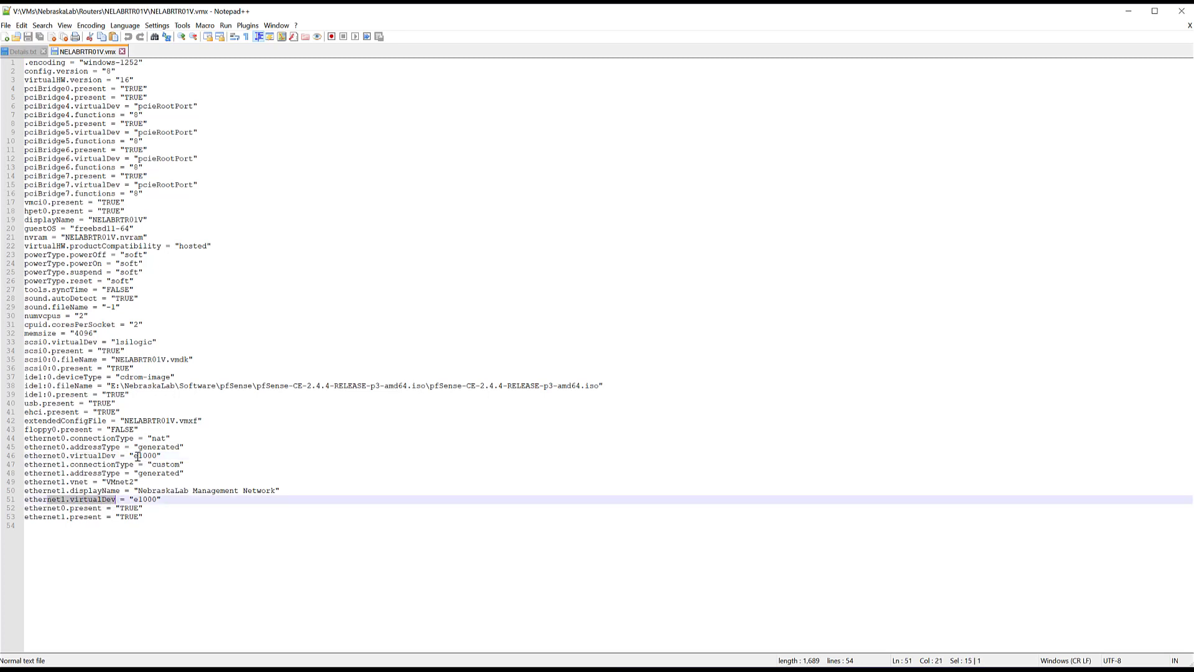
pyautogui.moveTo(136, 456); pyautogui.dragTo(159, 456)
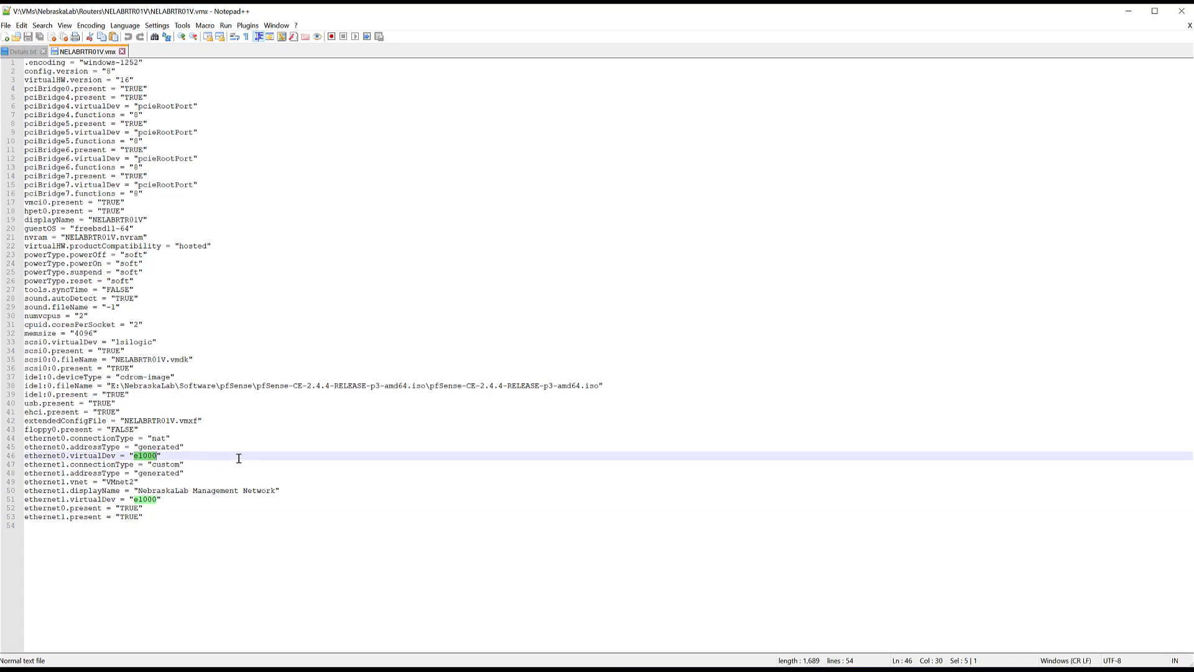
pyautogui.hotkey('alt', 'Tab')
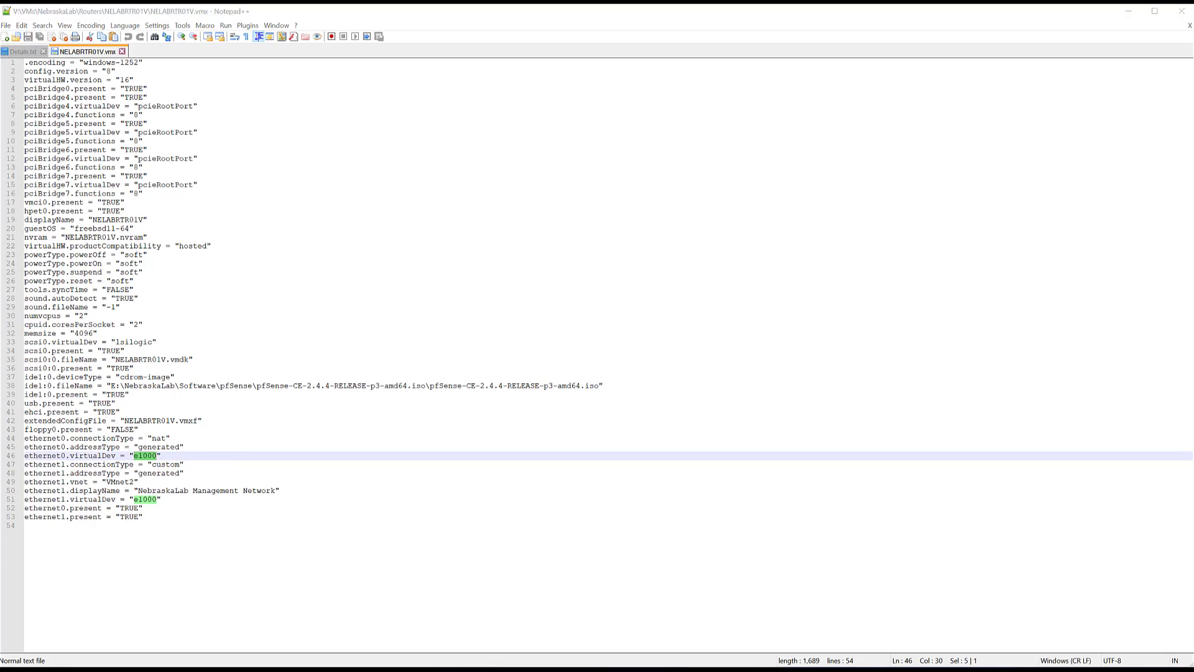
pyautogui.click(211, 13)
pyautogui.write('vmxnet3')
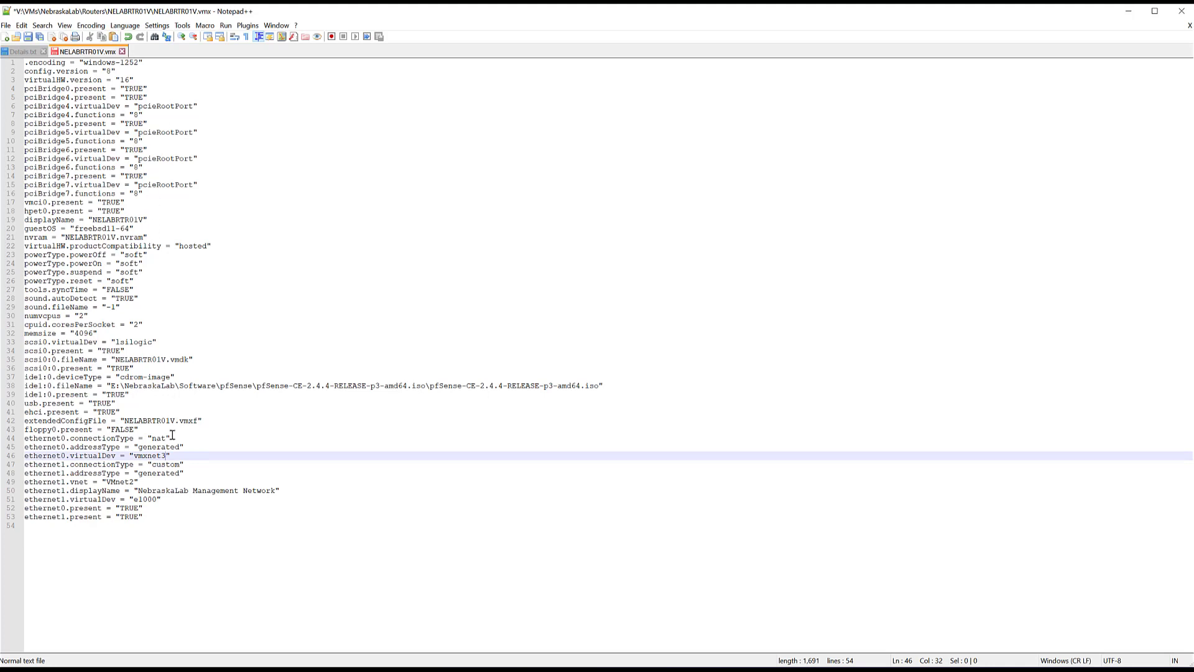
pyautogui.moveTo(133, 500); pyautogui.dragTo(155, 499)
pyautogui.write('vmxnet3')
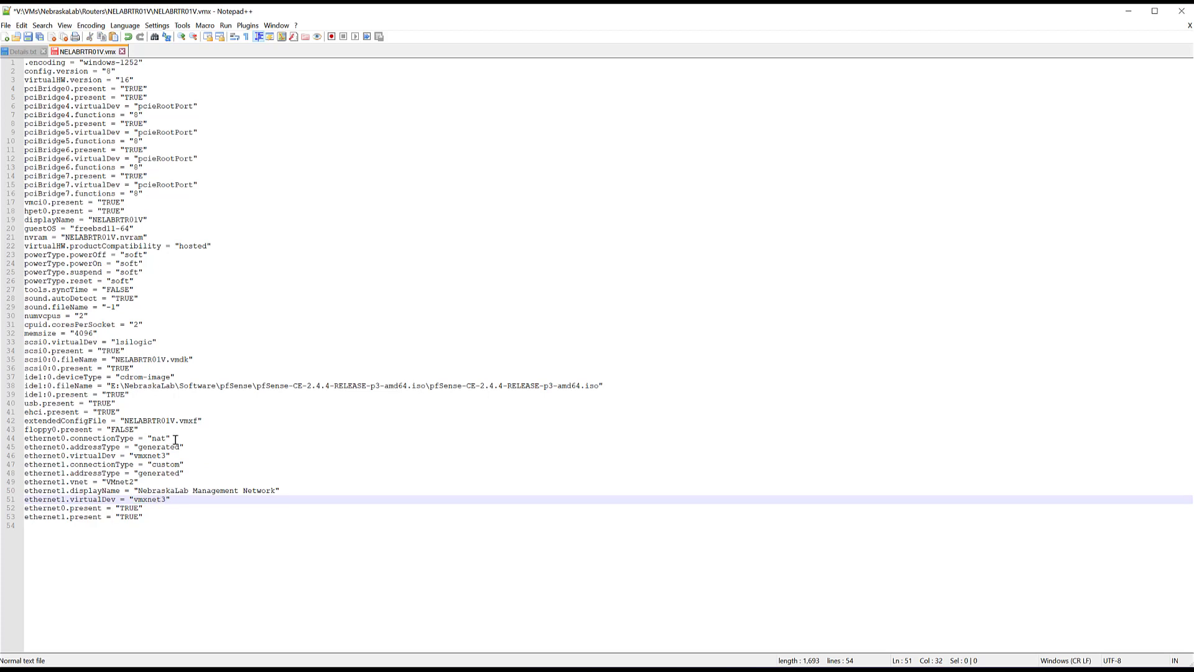
pyautogui.click(28, 38)
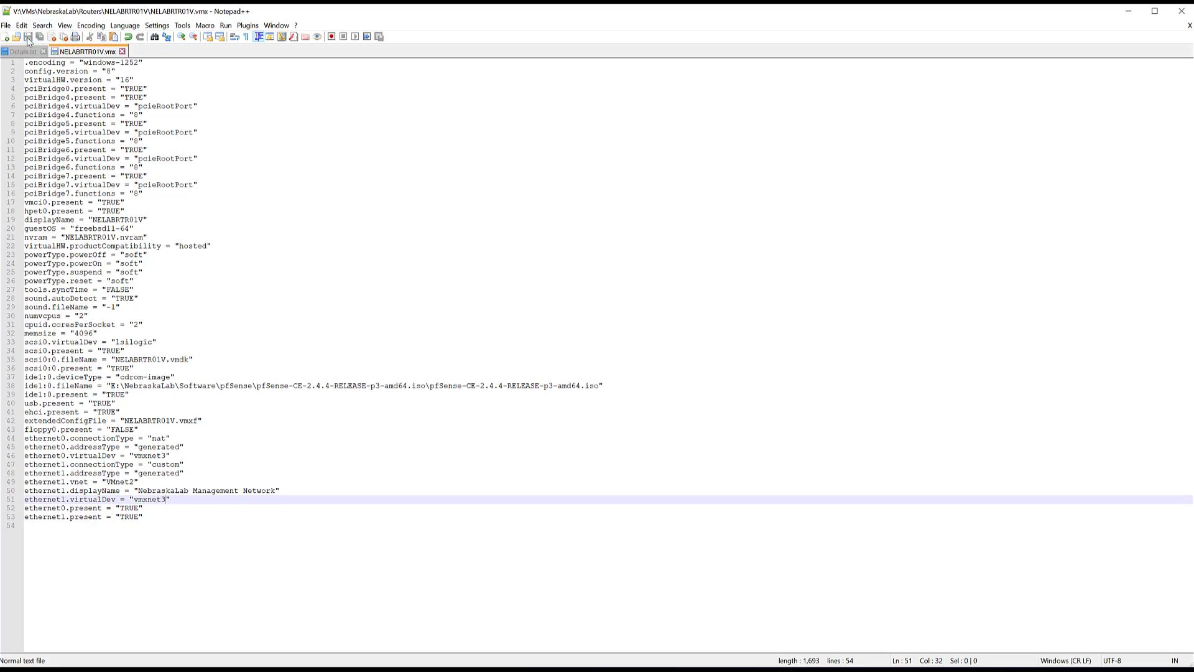
pyautogui.click(122, 51)
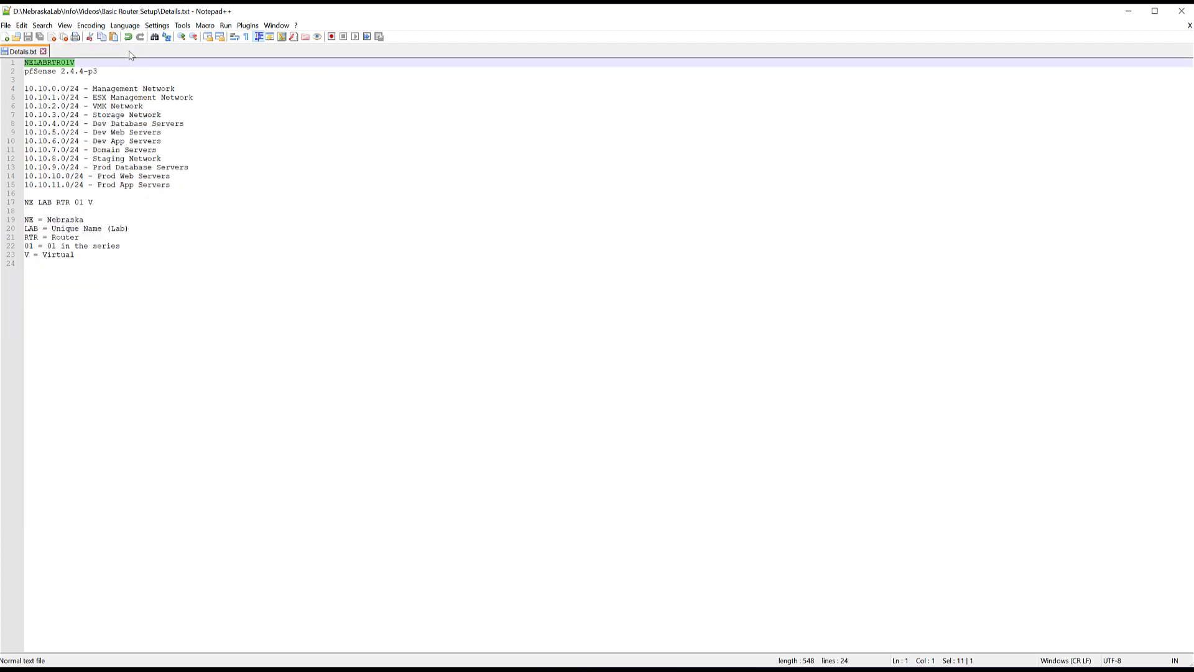
# - Open Routers > NELABRTR01V > NELABRTR01V.vmx in VMware Workstation and drag the VM into Routers
pyautogui.click(1135, 14)
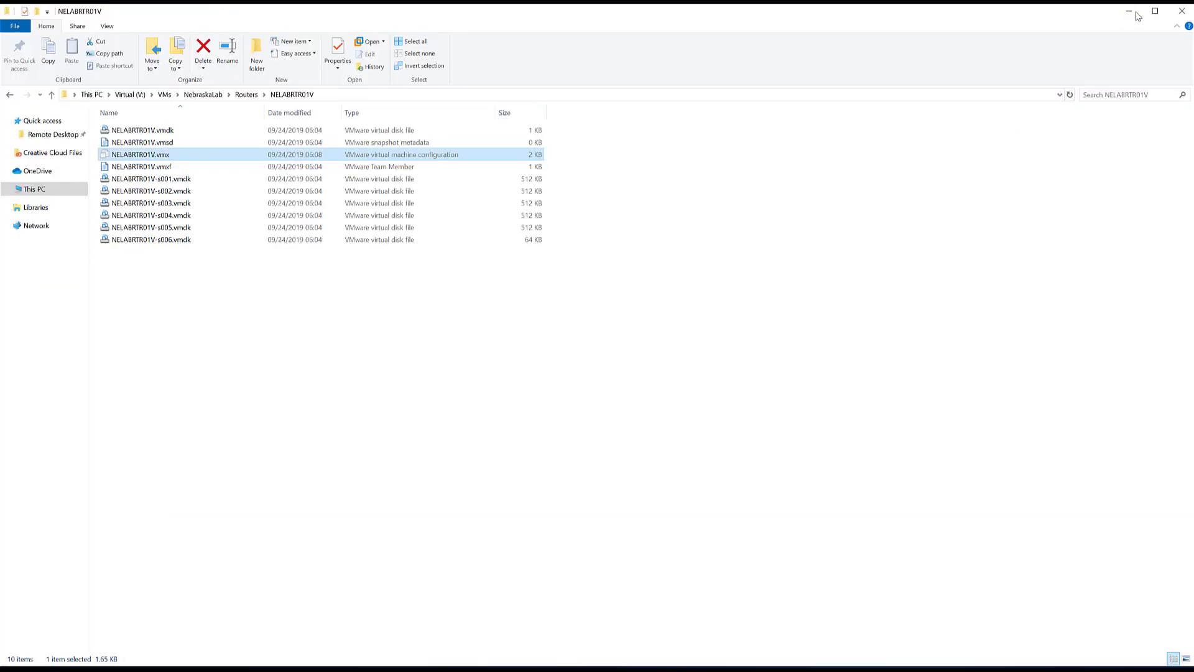
pyautogui.click(411, 670)
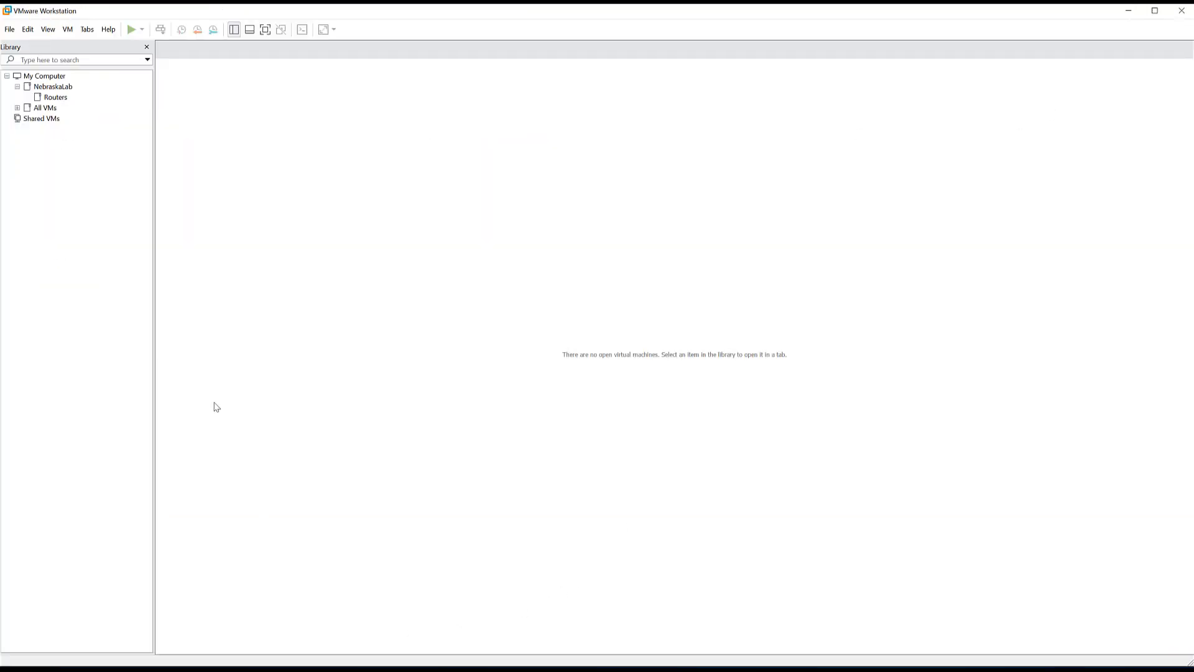
pyautogui.click(12, 30)
pyautogui.click(27, 53)
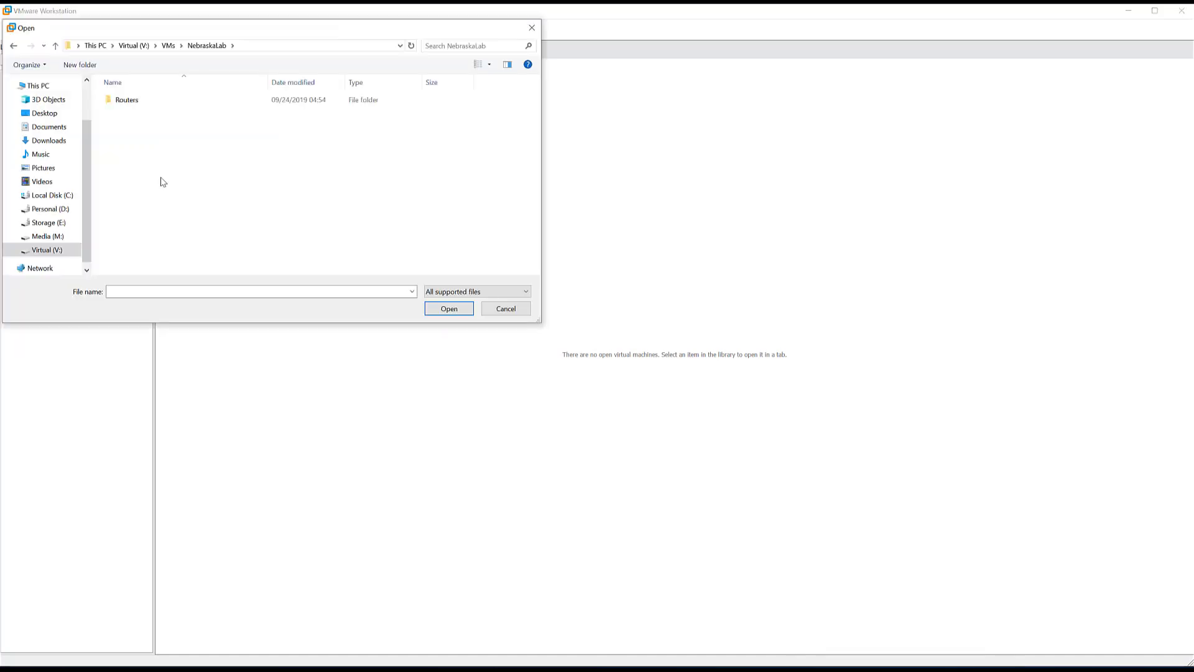
pyautogui.doubleClick(118, 100)
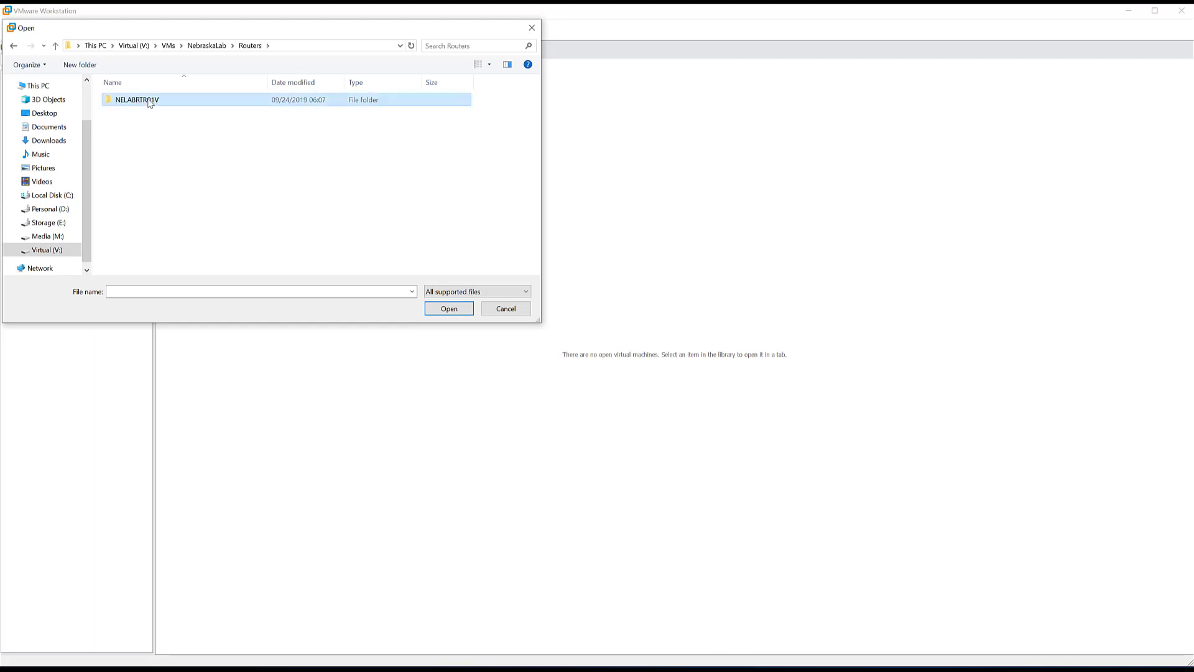
pyautogui.doubleClick(150, 100)
pyautogui.doubleClick(122, 100)
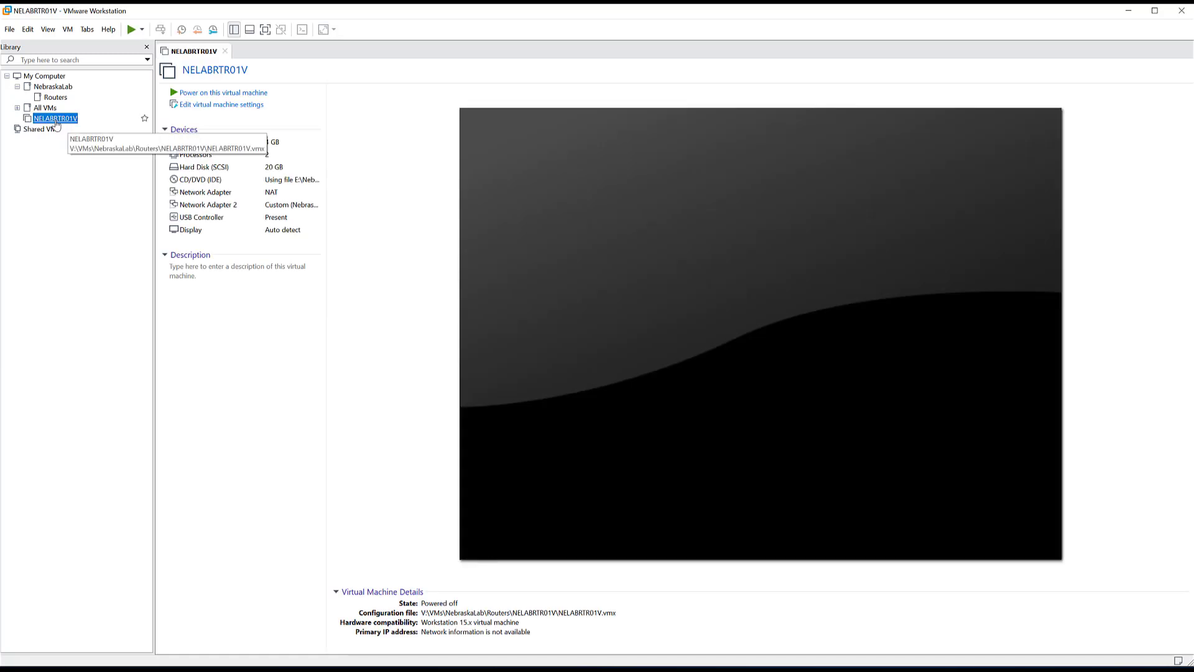
pyautogui.moveTo(53, 121); pyautogui.dragTo(55, 101)
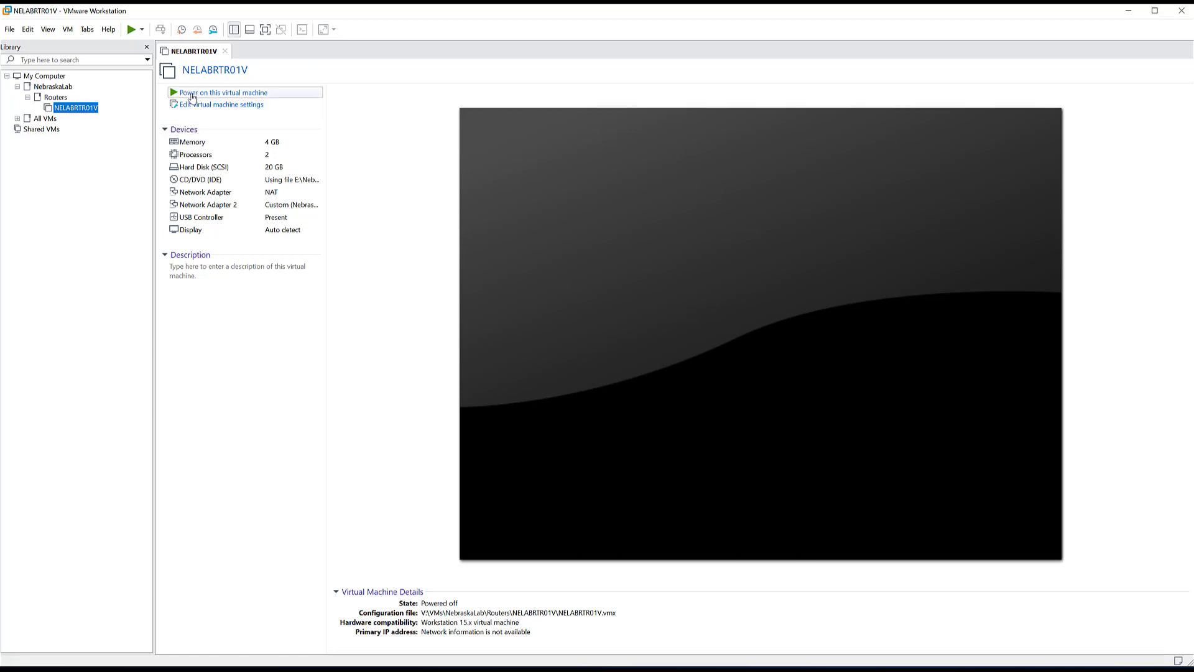
# - Power on the NELABRTR01V virtual machine to boot the pfSense installer
pyautogui.click(191, 97)
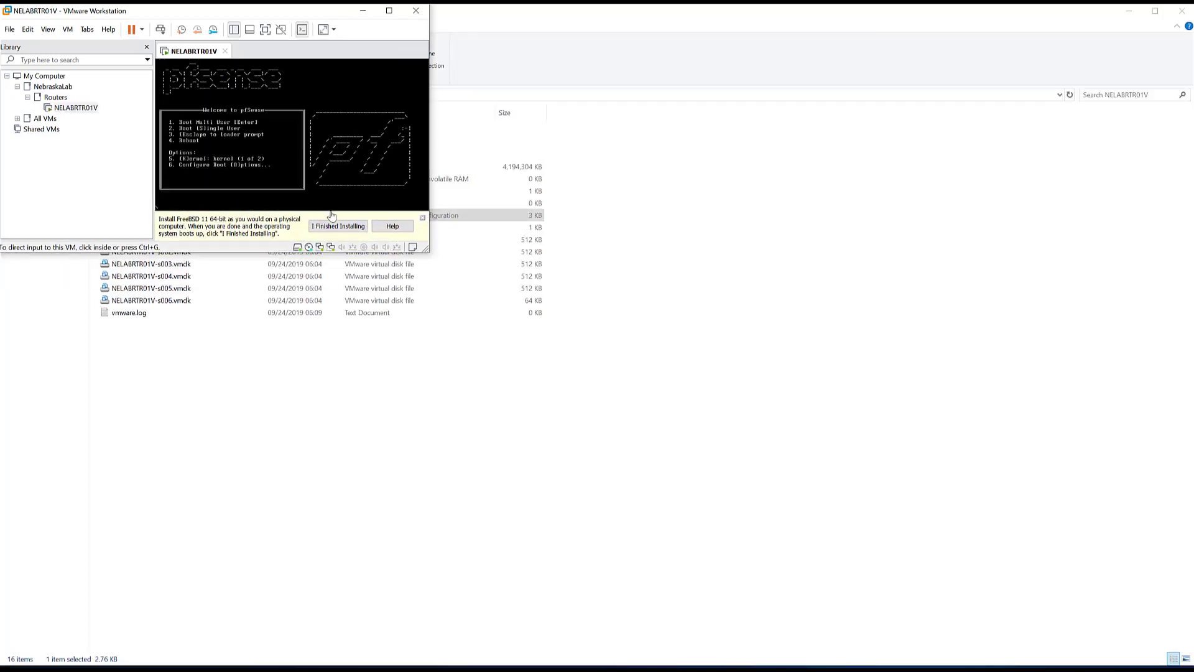
# - Enlarge the VMware window and console to bring up the View menu's display options
pyautogui.click(239, 138)
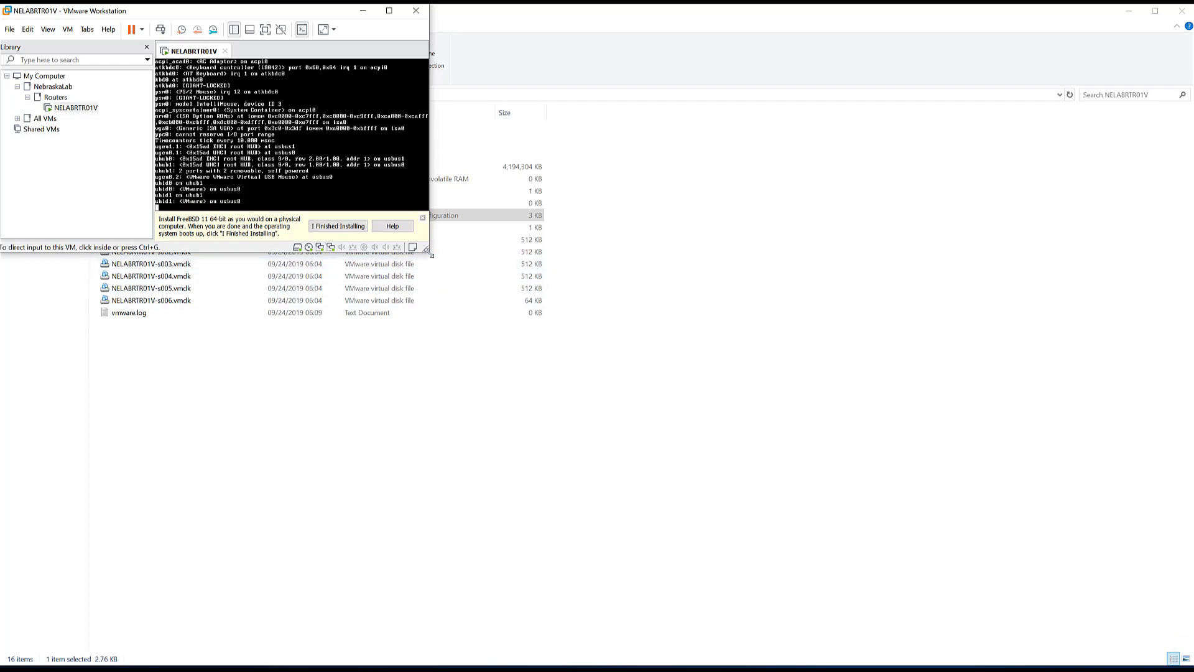
pyautogui.moveTo(427, 250); pyautogui.dragTo(1189, 661)
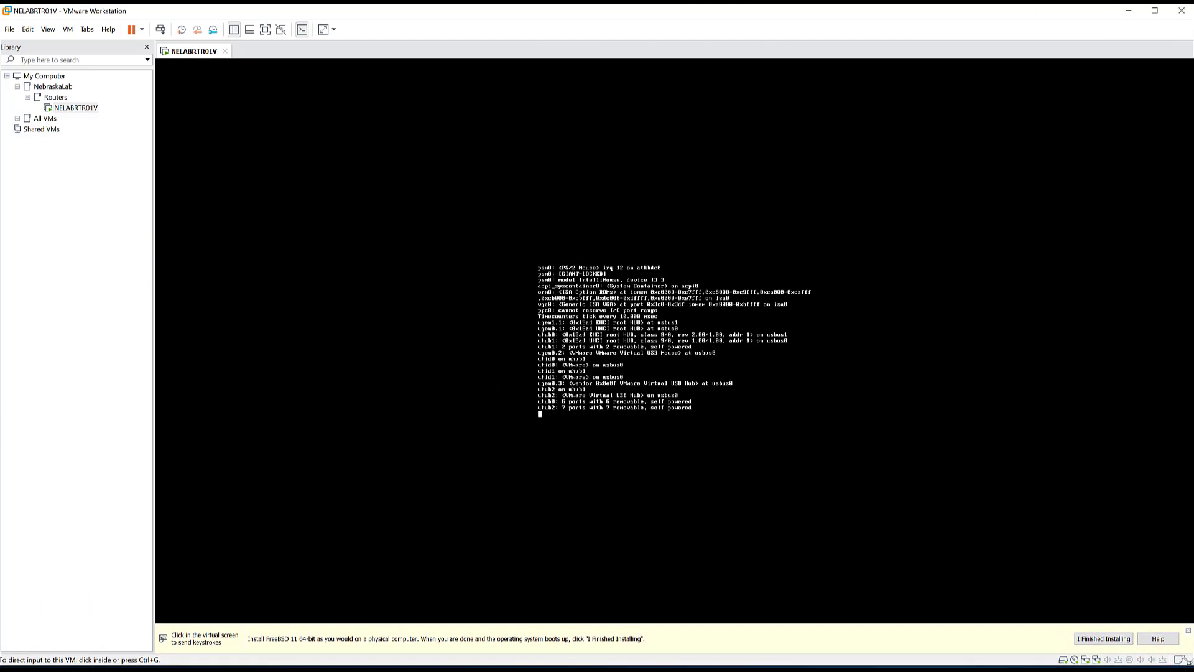
pyautogui.click(48, 30)
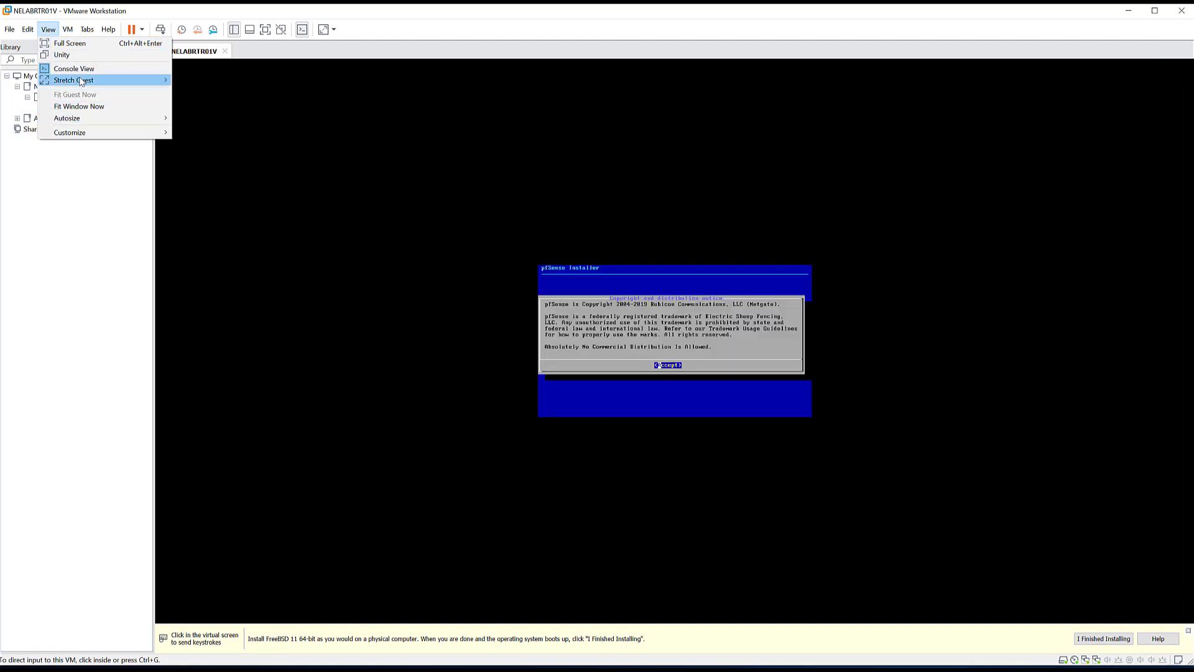
# - Stretch the guest display with Keep Aspect Ratio Stretch
pyautogui.moveTo(81, 82)
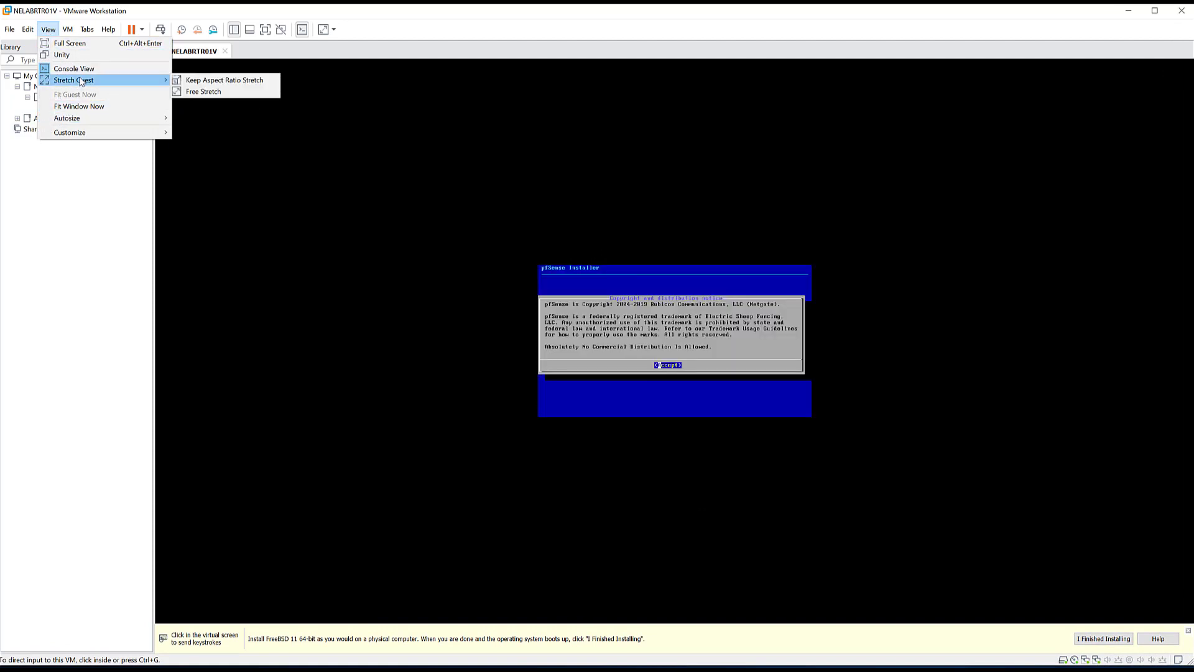
pyautogui.click(225, 79)
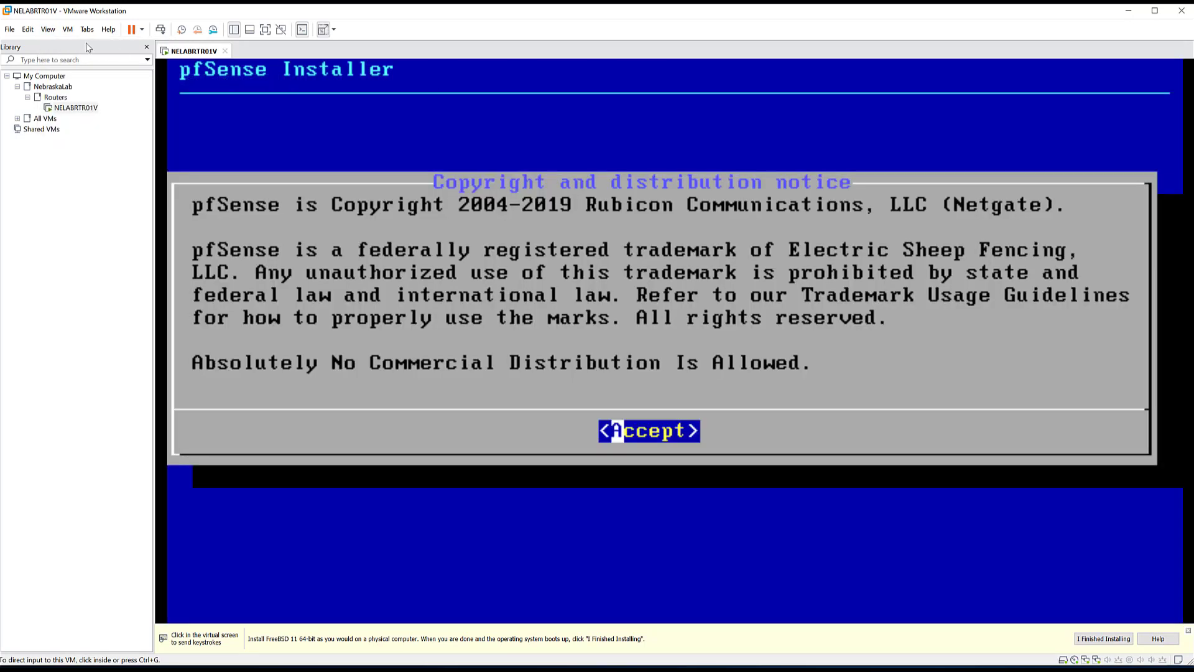
pyautogui.click(398, 261)
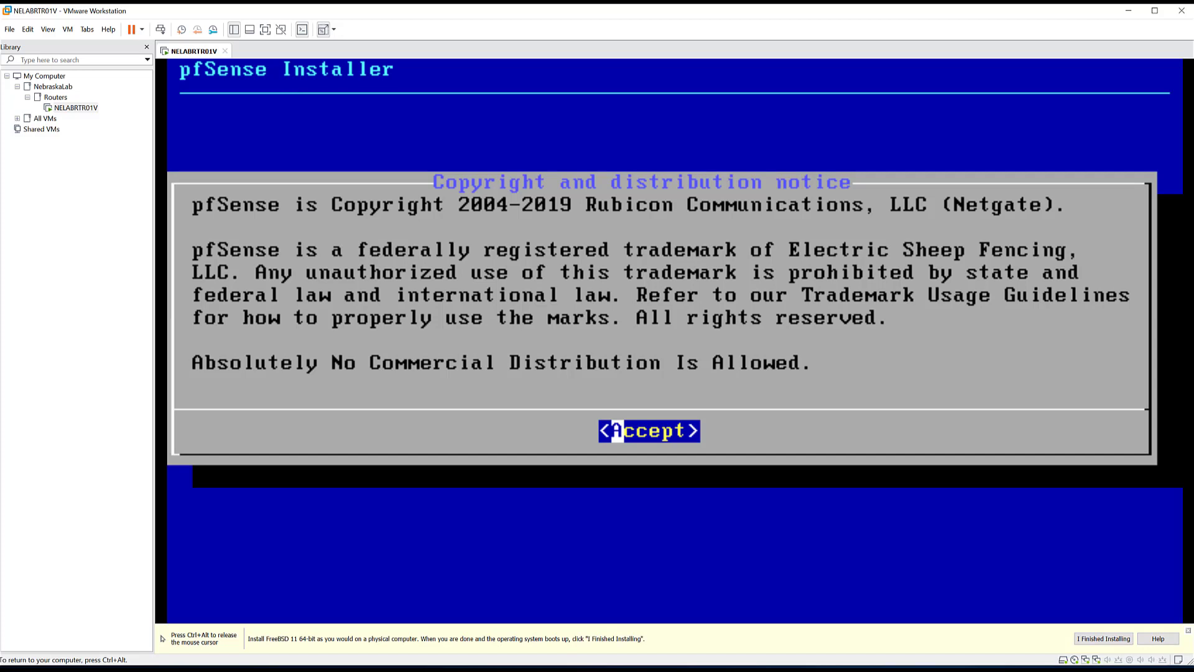
# - Accept the notice and install pfSense with the default keymap and Auto (UFS) partitioning
pyautogui.press('Return')
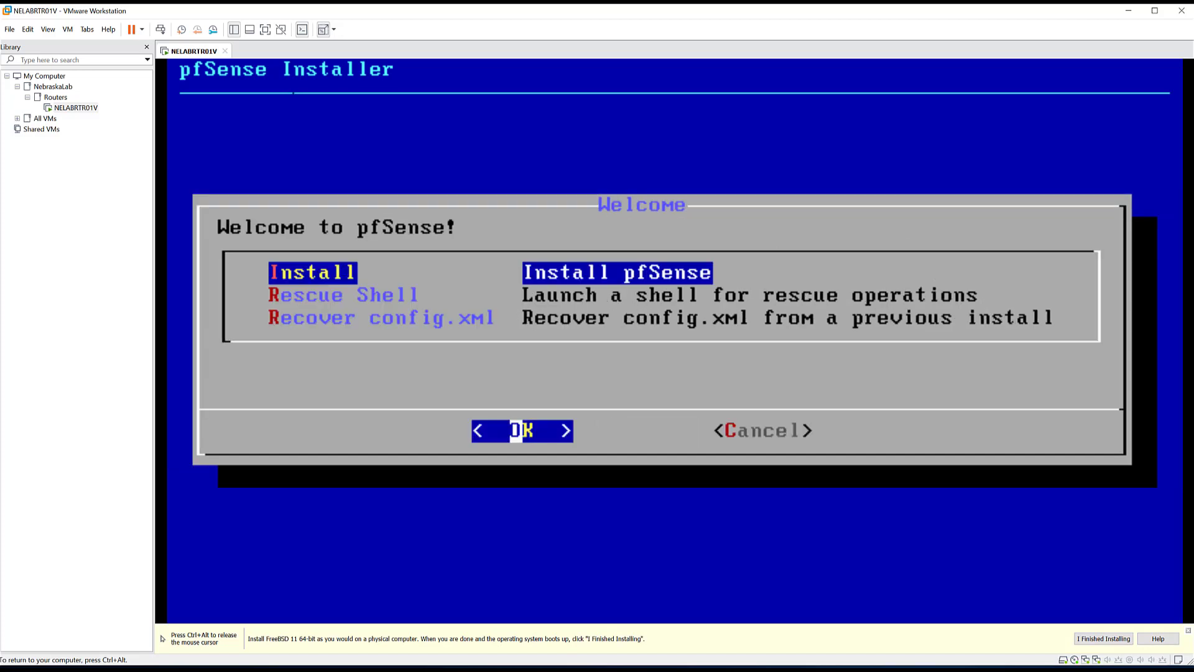
pyautogui.press('Return')
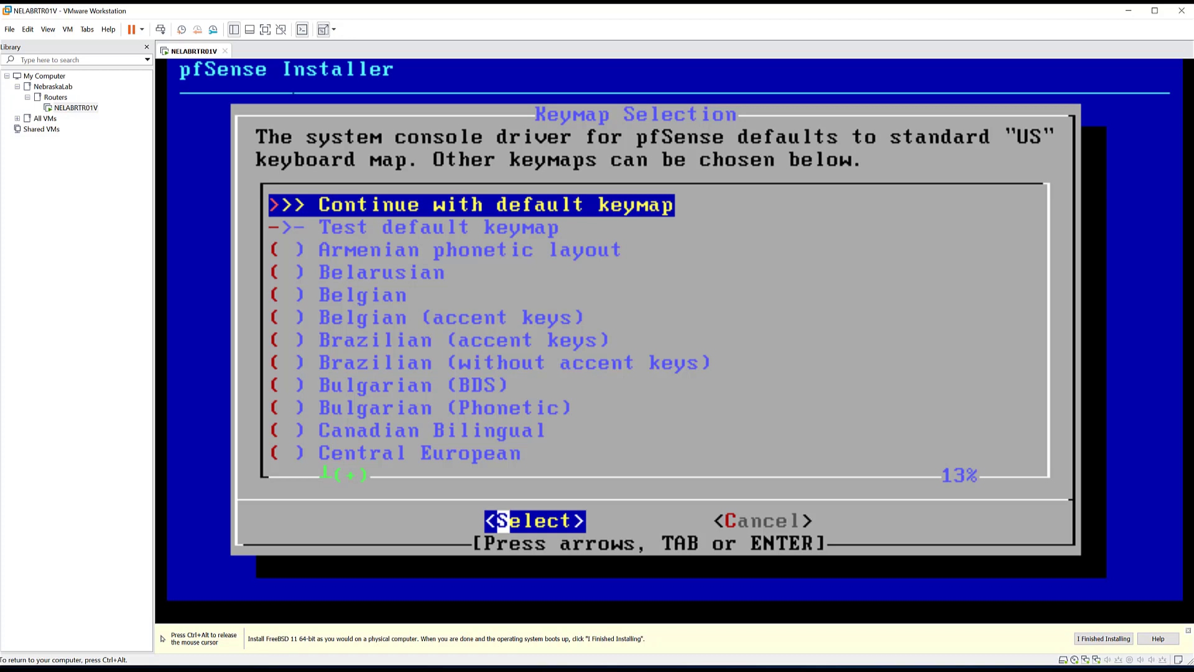
pyautogui.press('Return')
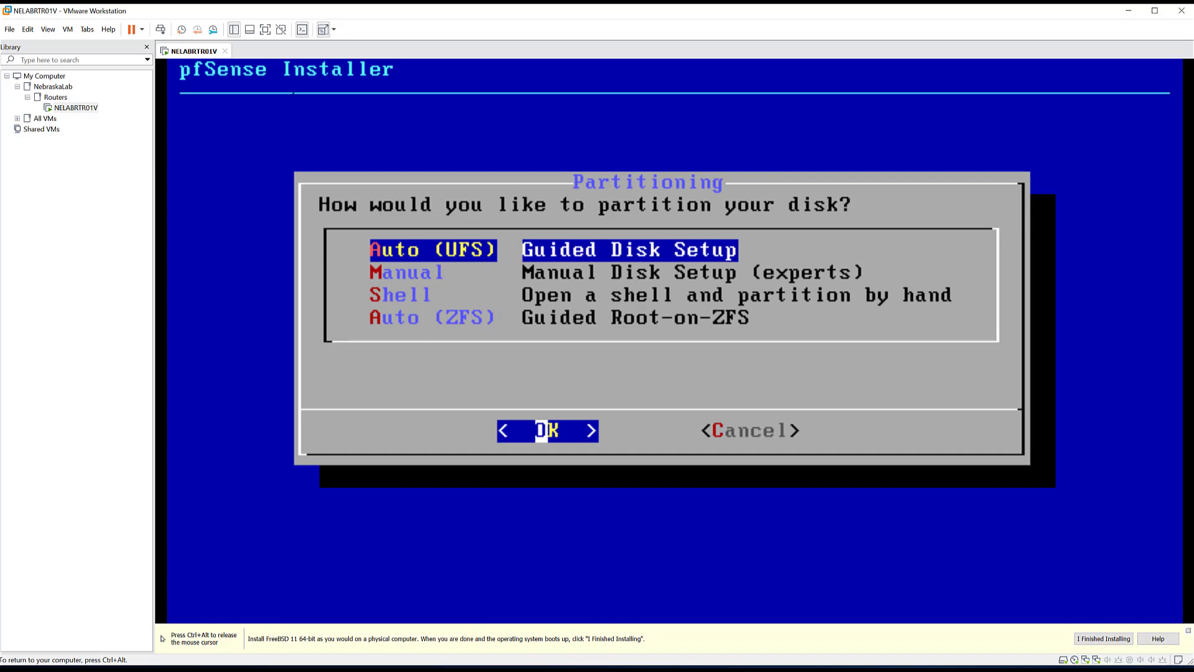
pyautogui.press('Return')
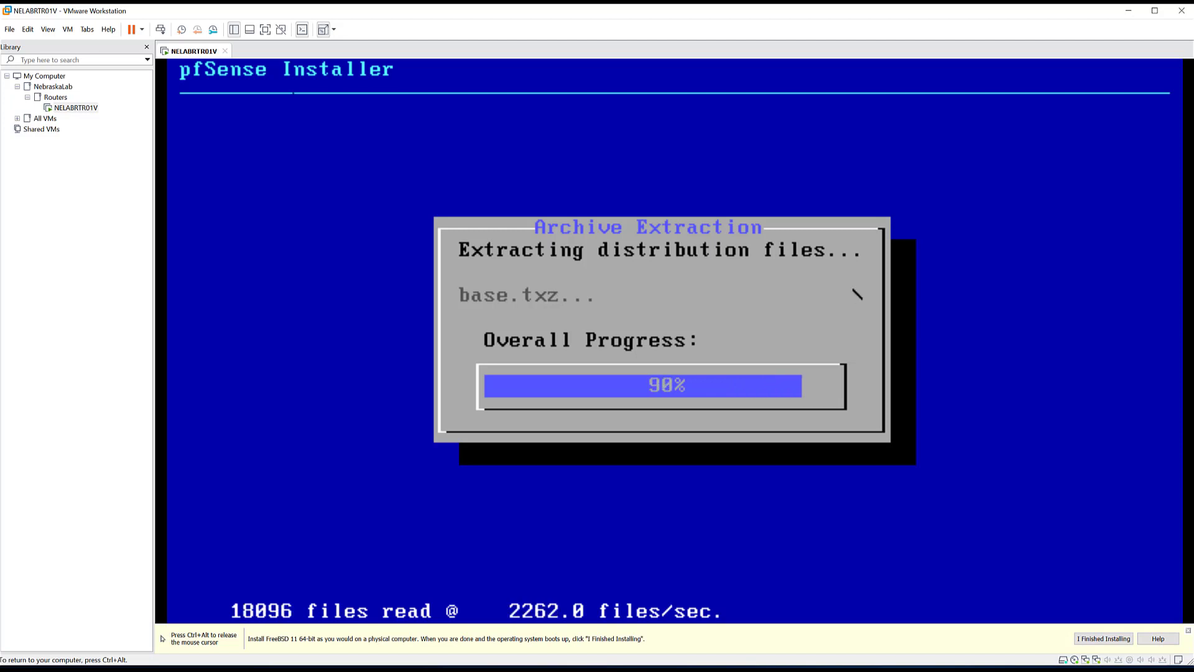
pyautogui.hotkey('ctrl', 'alt')
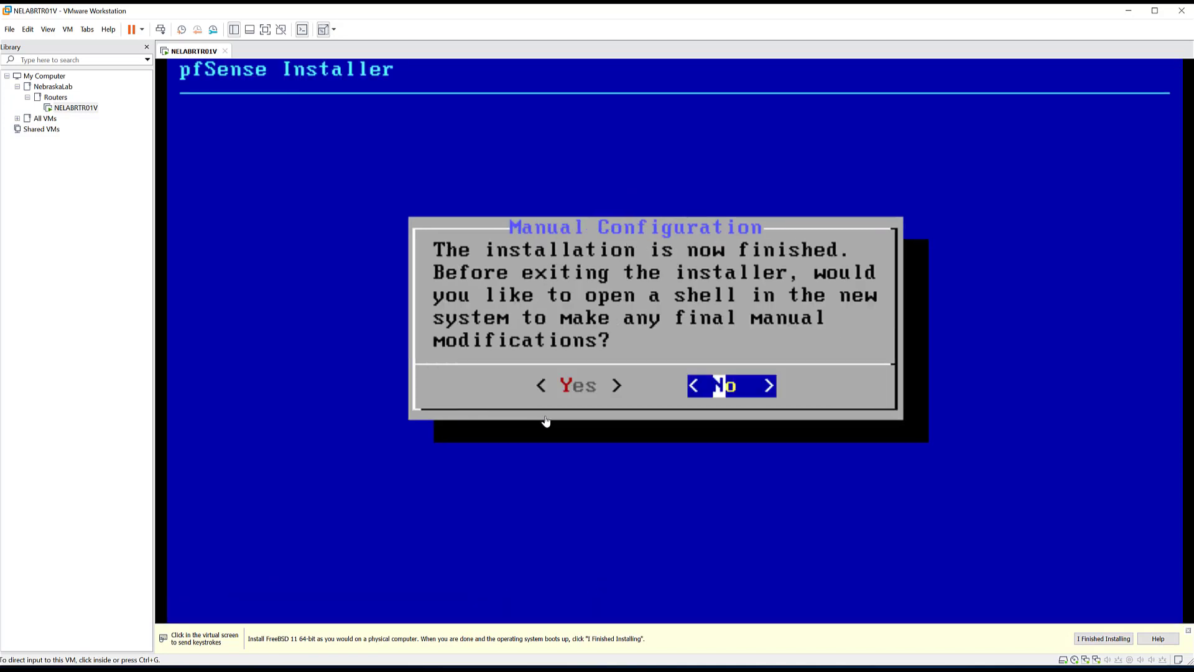
# - Skip manual shell changes, reboot into installed pfSense, and mark the guest installation finished
pyautogui.click(545, 421)
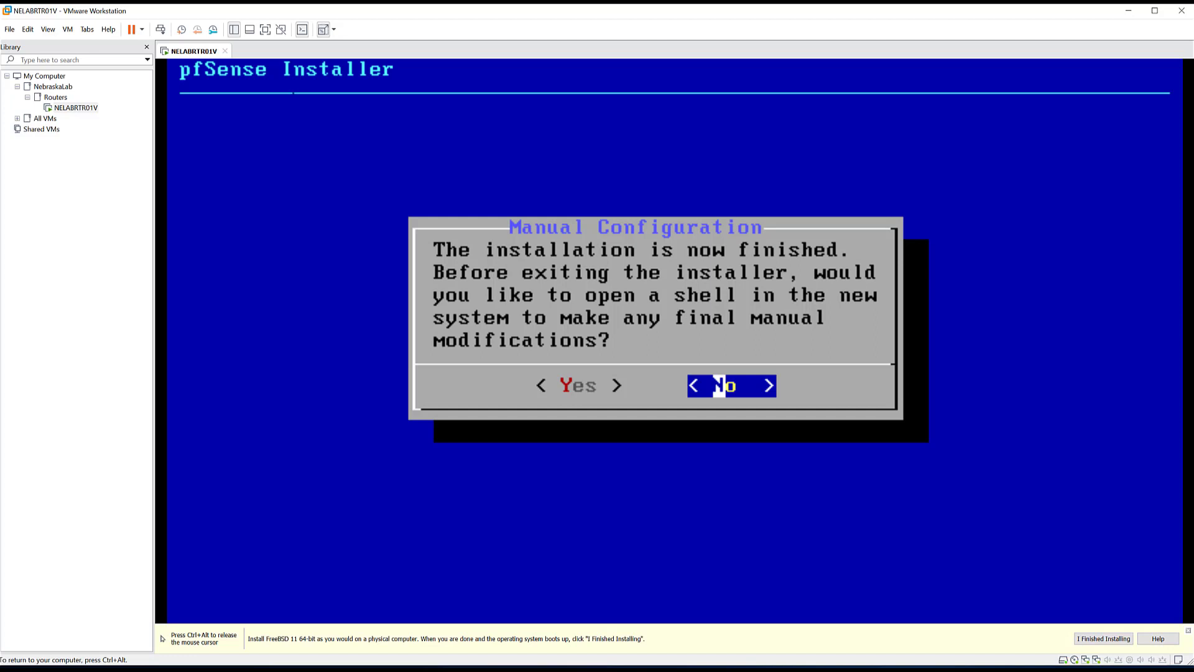
pyautogui.press('Return')
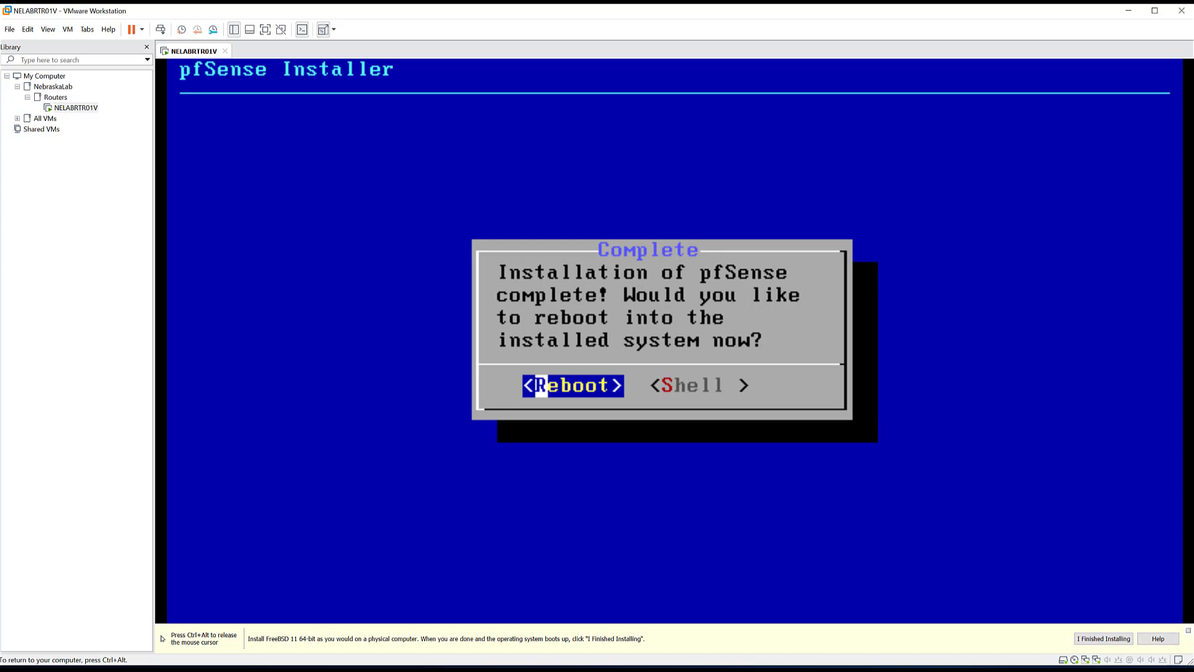
pyautogui.press('Return')
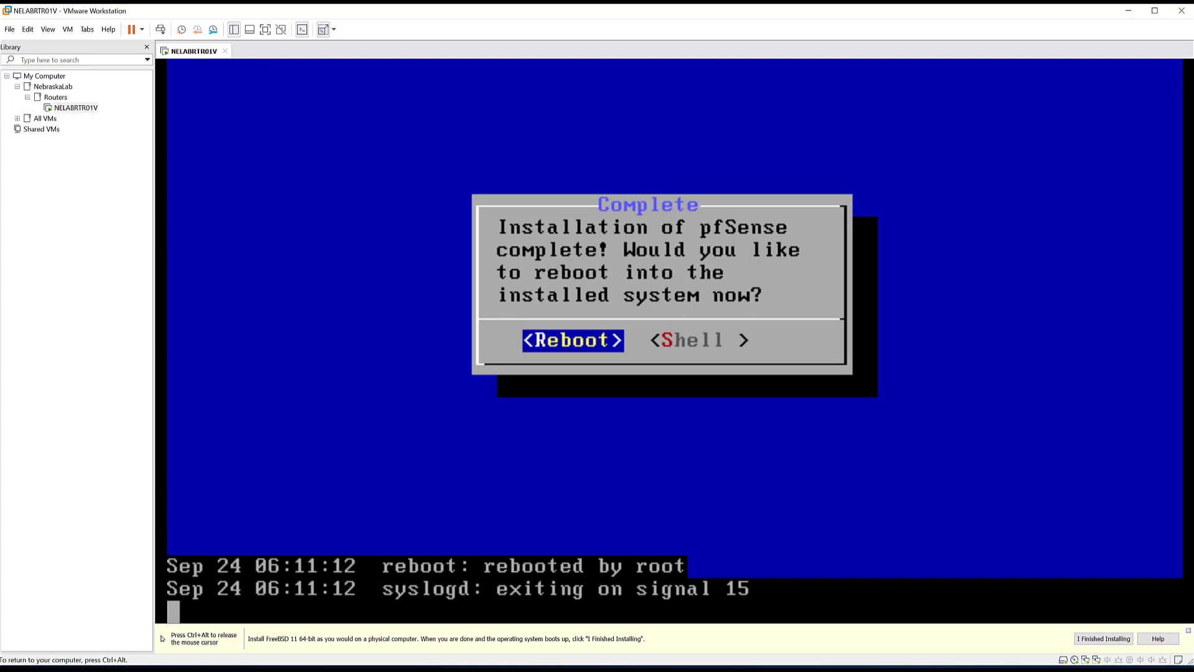
pyautogui.hotkey('ctrl', 'alt')
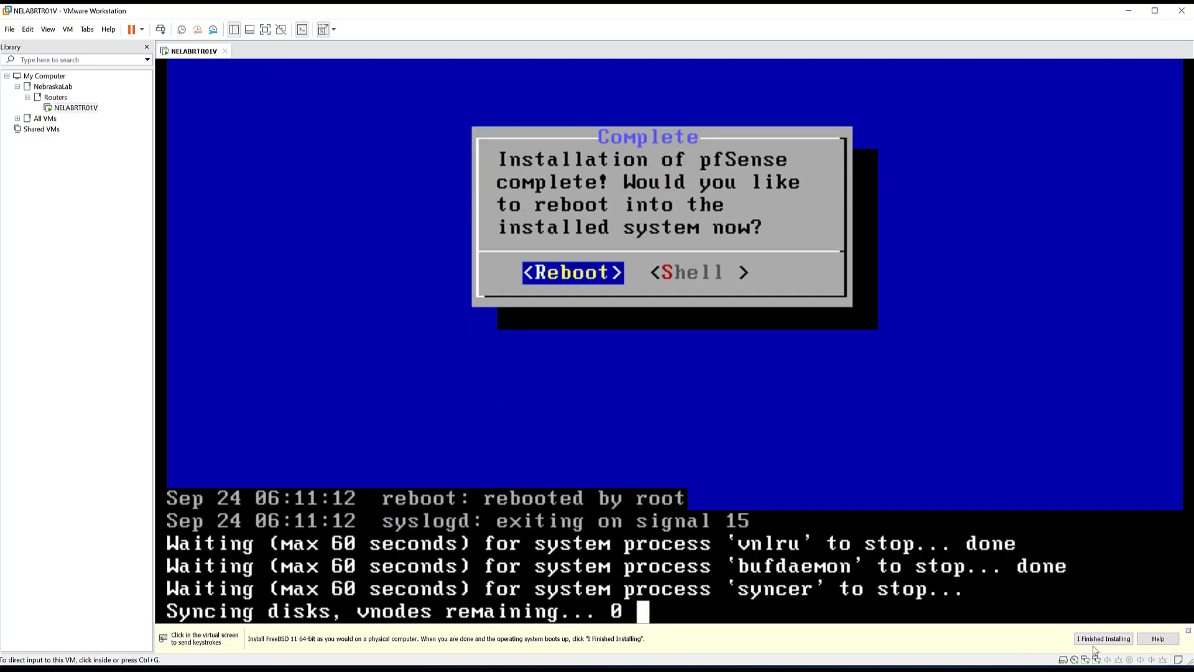
pyautogui.click(1098, 638)
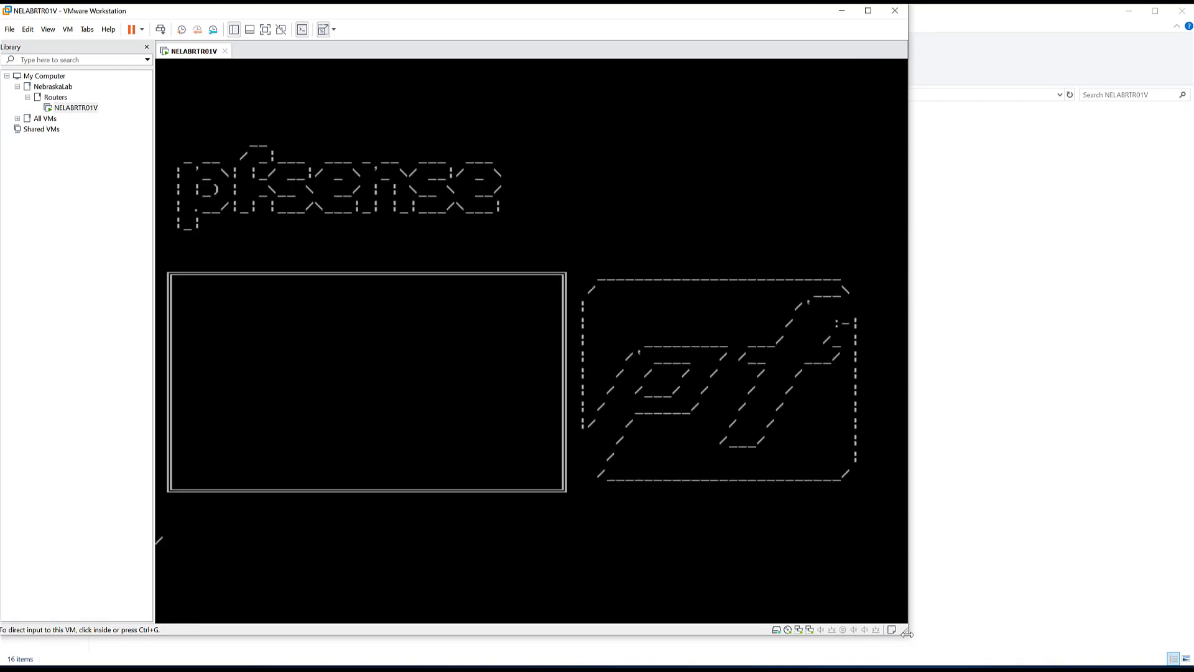
# - Maximize the VMware window and answer n to the pfSense VLAN setup prompt
pyautogui.moveTo(907, 632); pyautogui.dragTo(1187, 660)
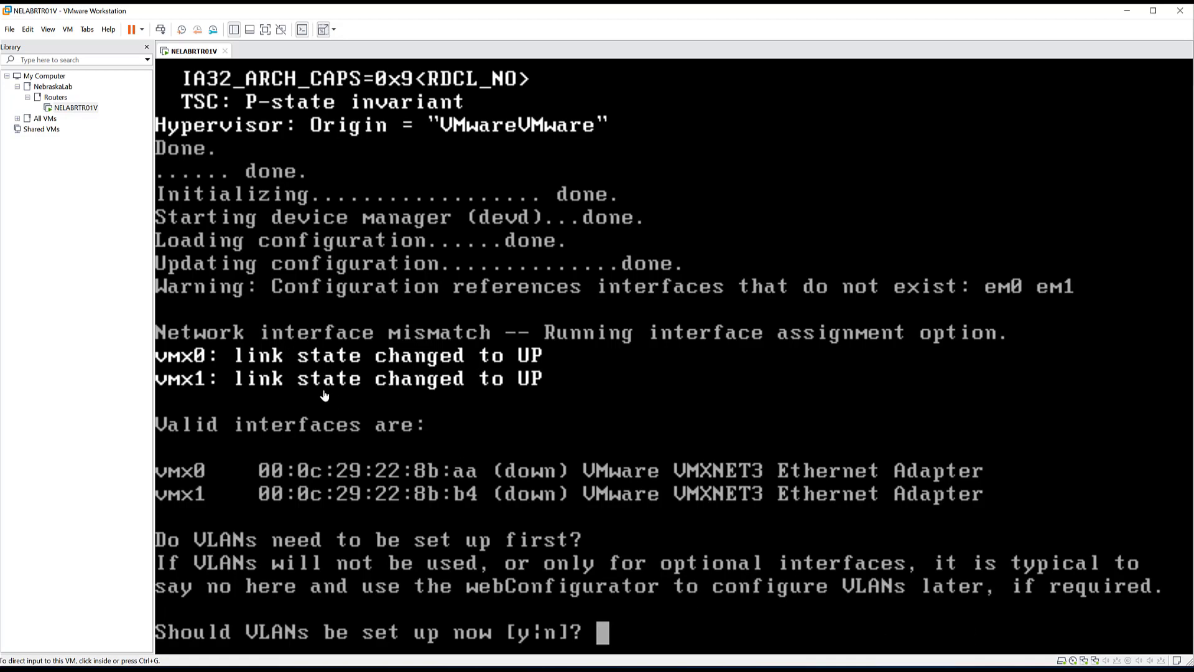
pyautogui.click(352, 347)
pyautogui.hotkey('ctrl', 'alt')
pyautogui.click(556, 617)
pyautogui.write('n')
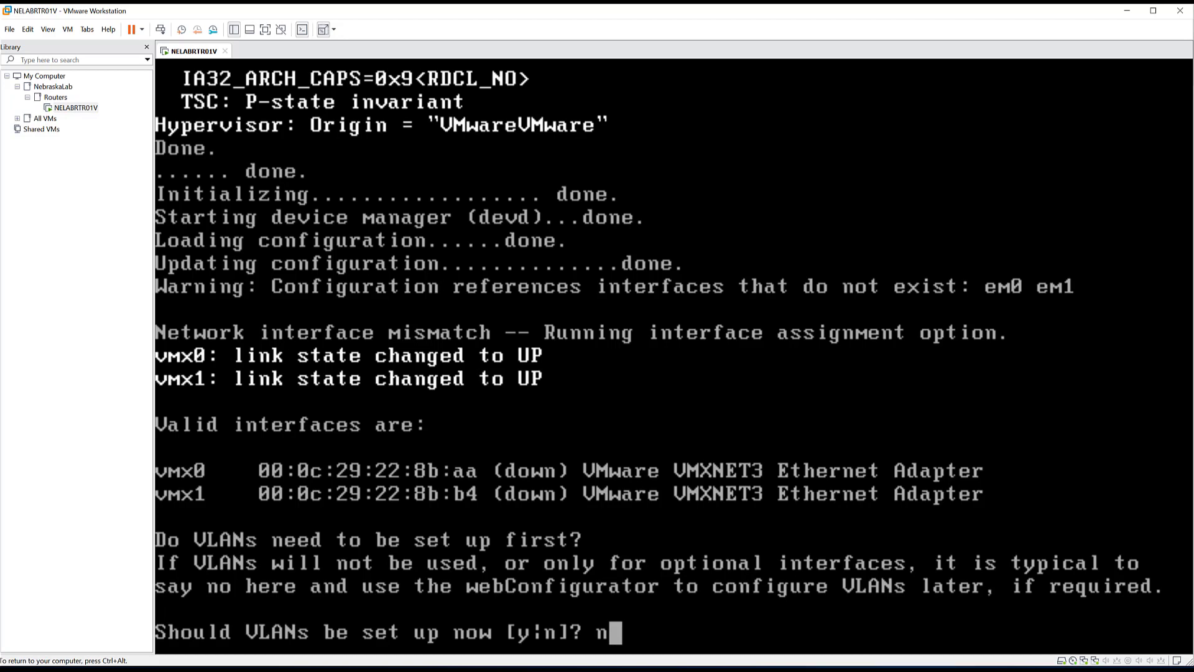
pyautogui.press('Return')
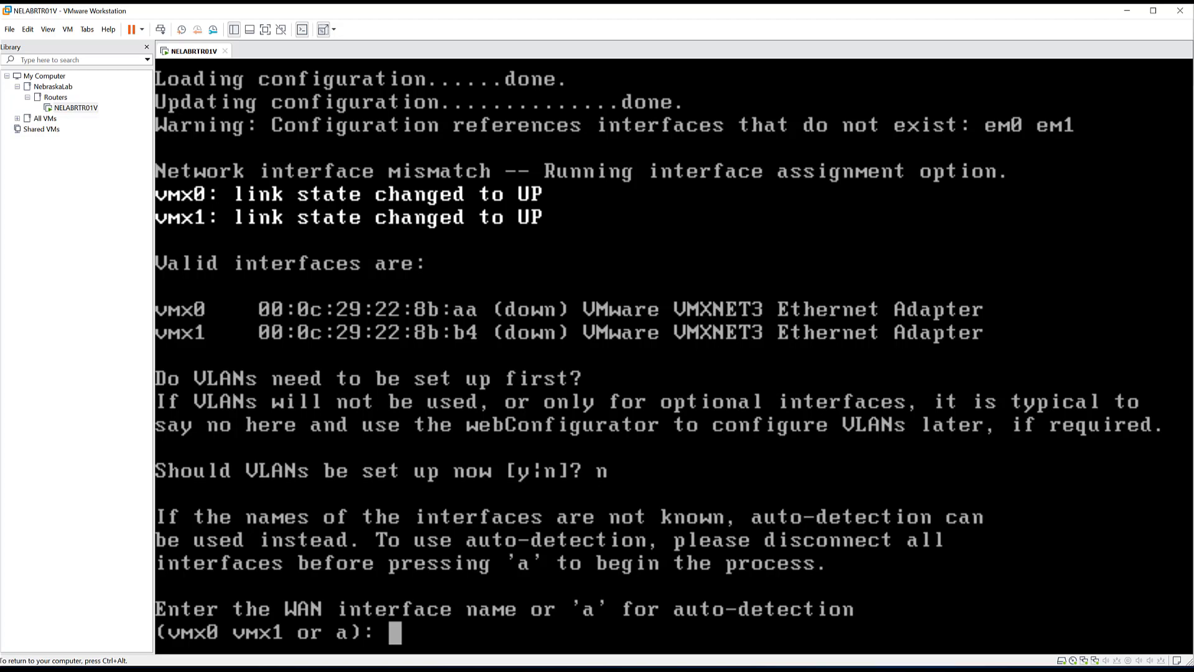
pyautogui.hotkey('ctrl', 'alt')
pyautogui.click(68, 29)
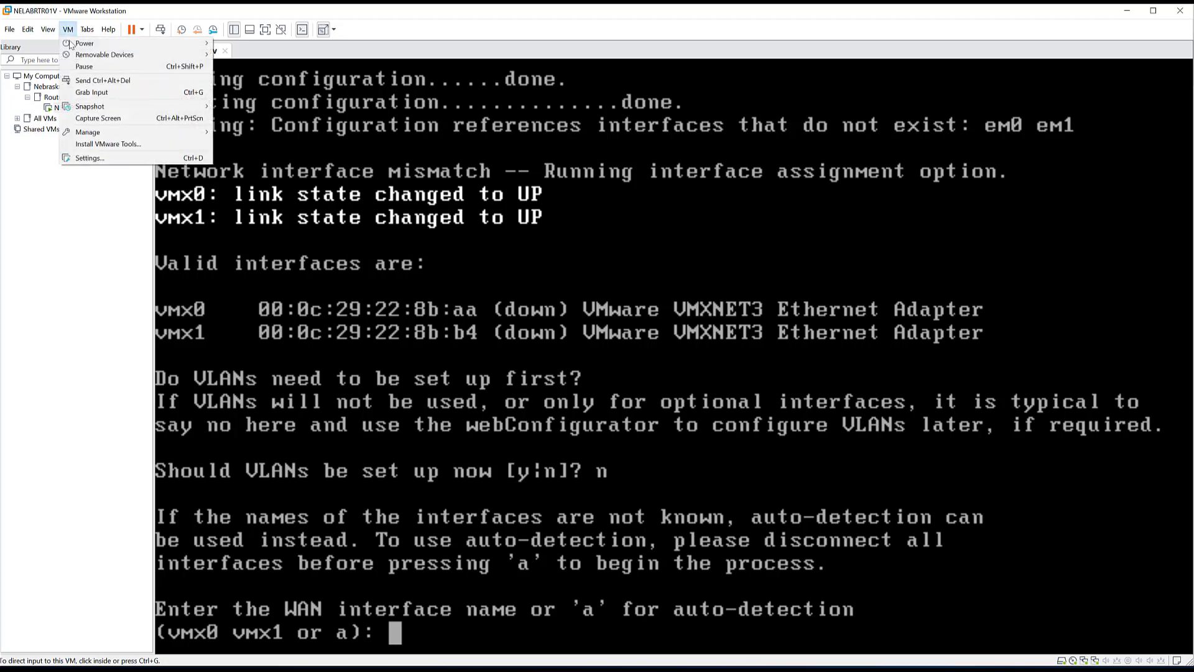
pyautogui.click(90, 158)
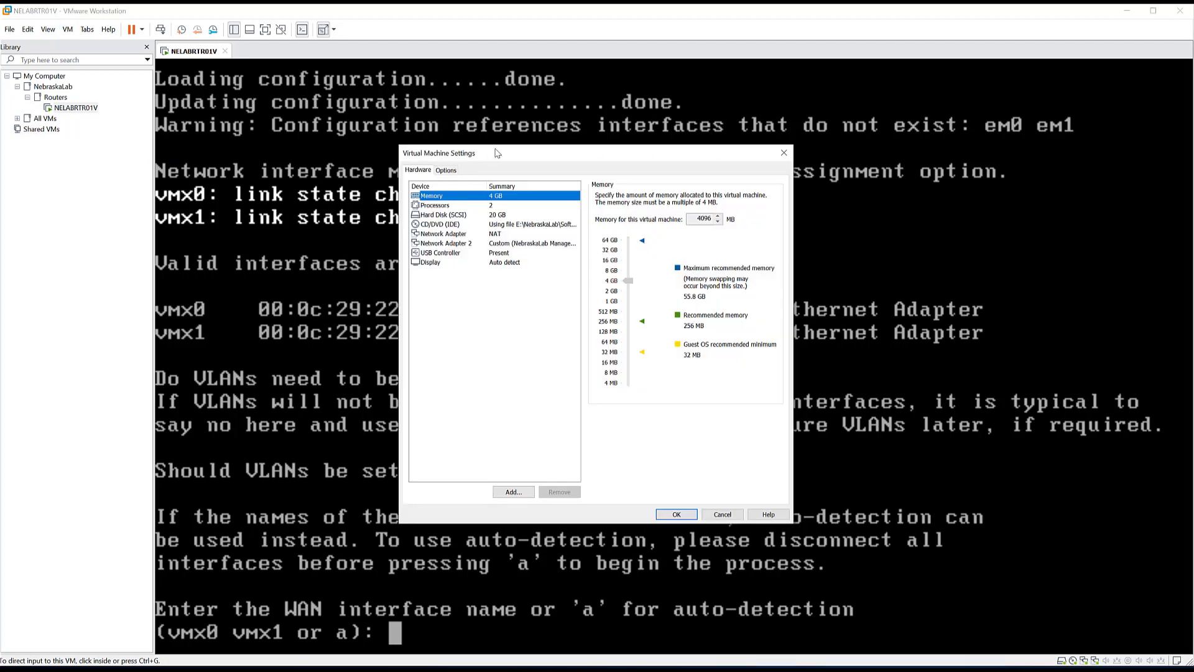
pyautogui.moveTo(497, 153); pyautogui.dragTo(833, 256)
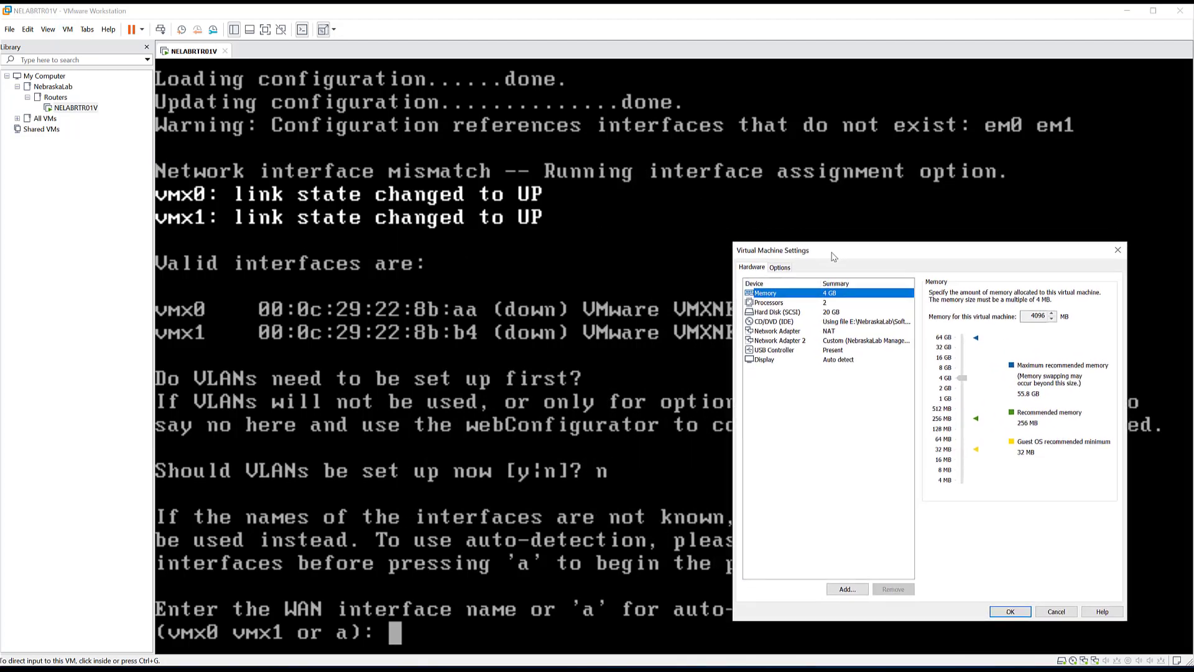
pyautogui.click(831, 341)
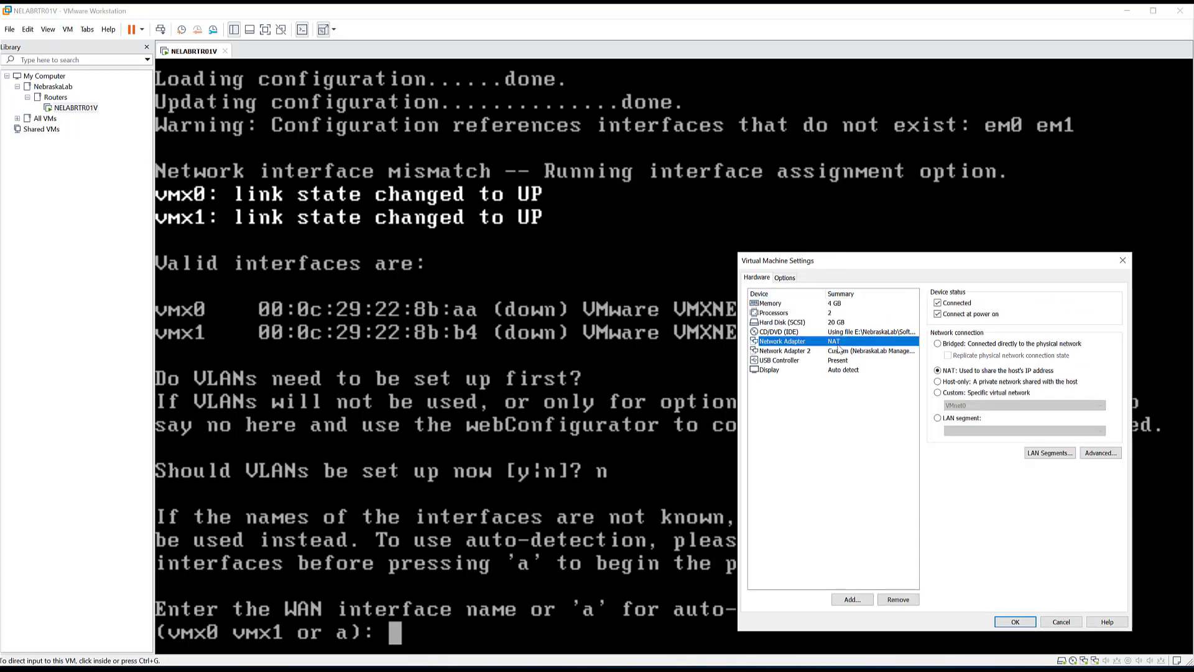
pyautogui.click(1101, 455)
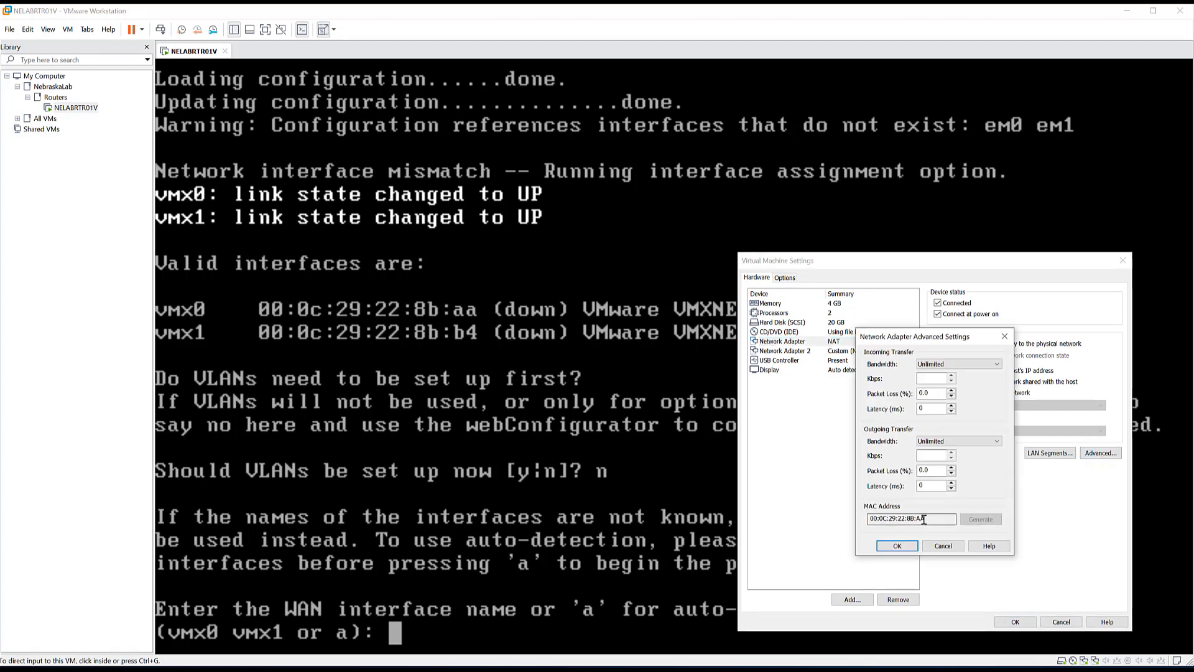
pyautogui.moveTo(921, 520); pyautogui.dragTo(926, 520)
pyautogui.click(943, 549)
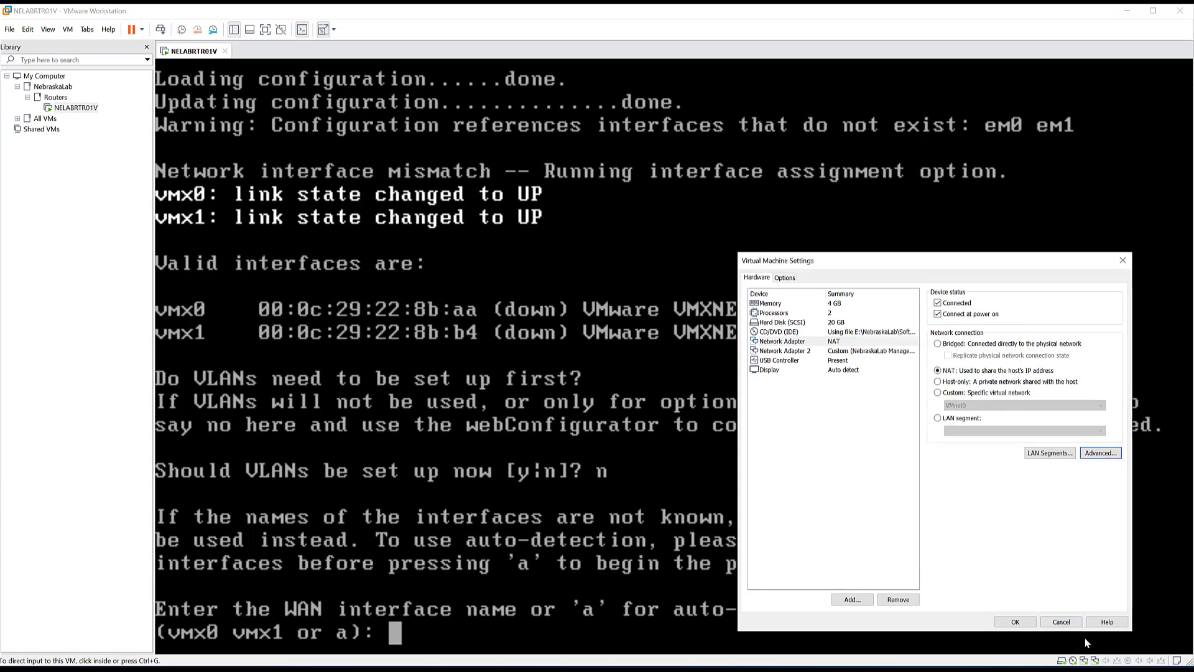
pyautogui.click(1061, 622)
pyautogui.click(1061, 621)
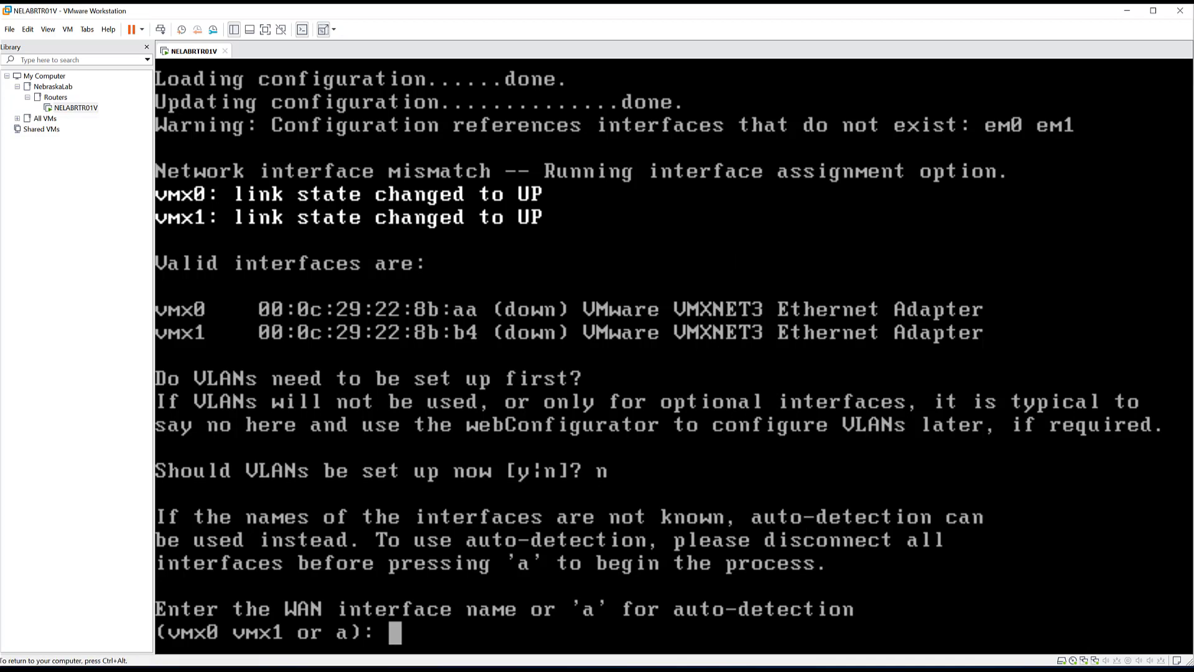
# - Assign vmx0 as WAN and vmx1 as LAN, then confirm with y
pyautogui.write('vmx0')
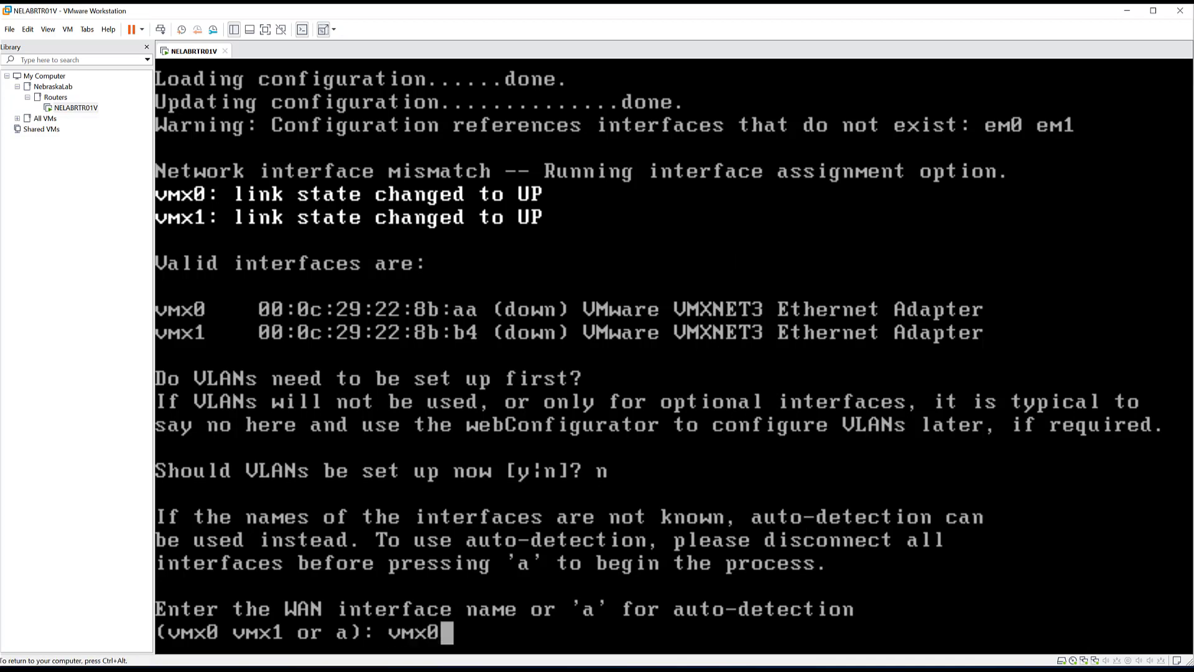
pyautogui.press('Return')
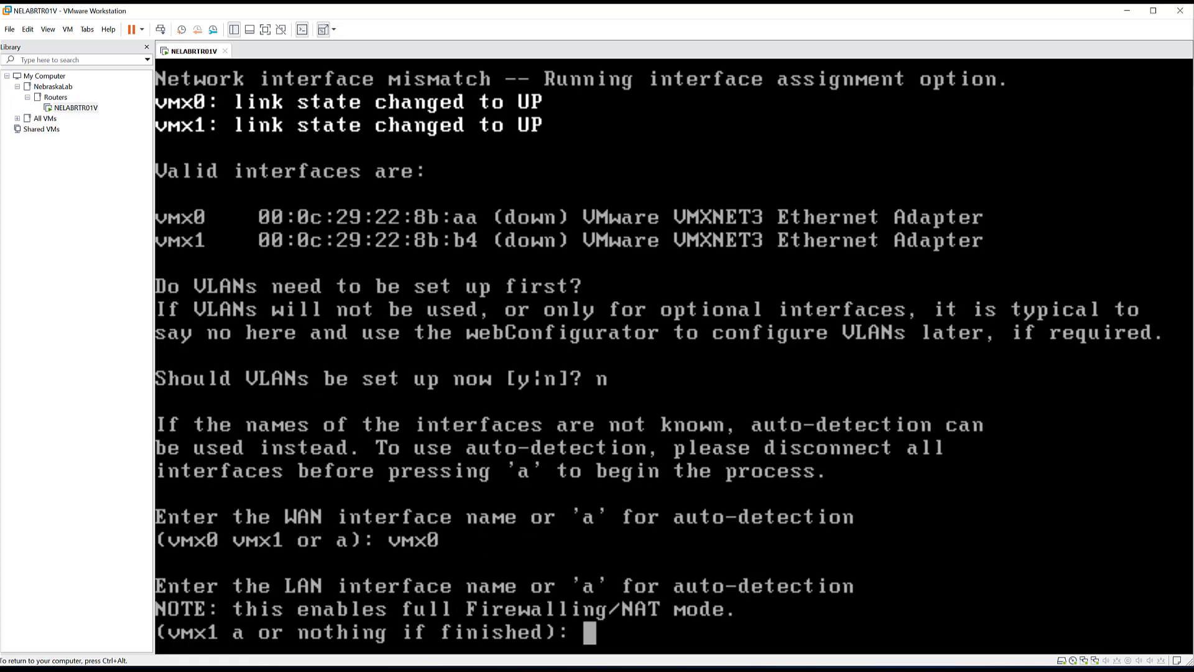
pyautogui.write('vmx1')
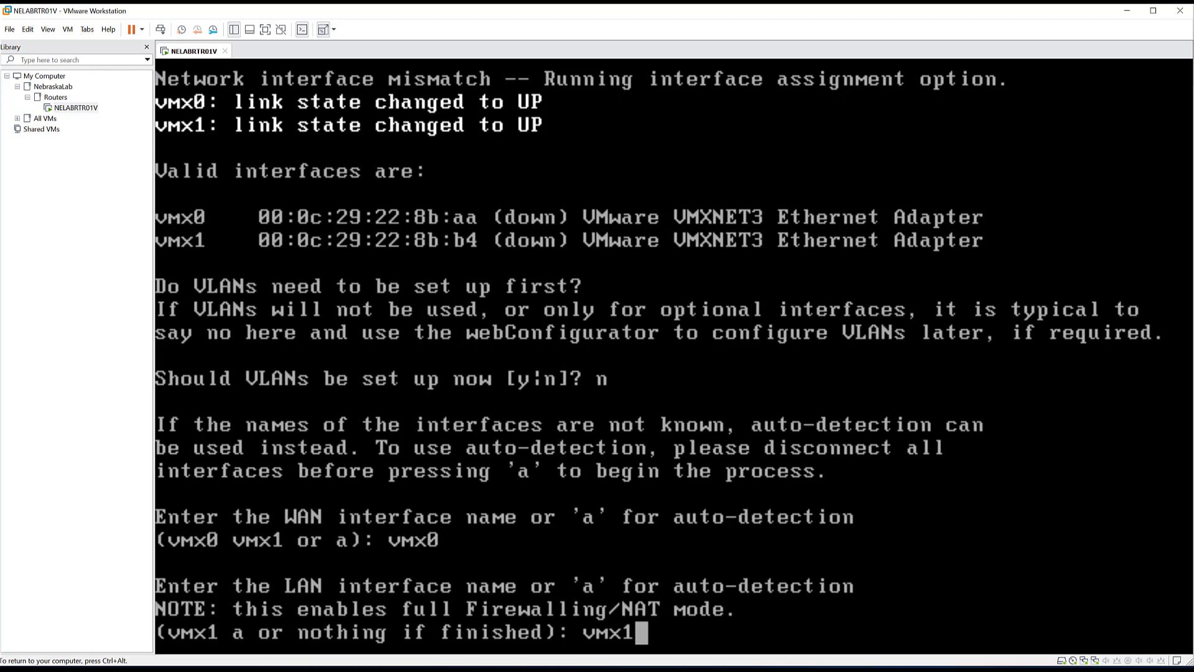
pyautogui.press('Return')
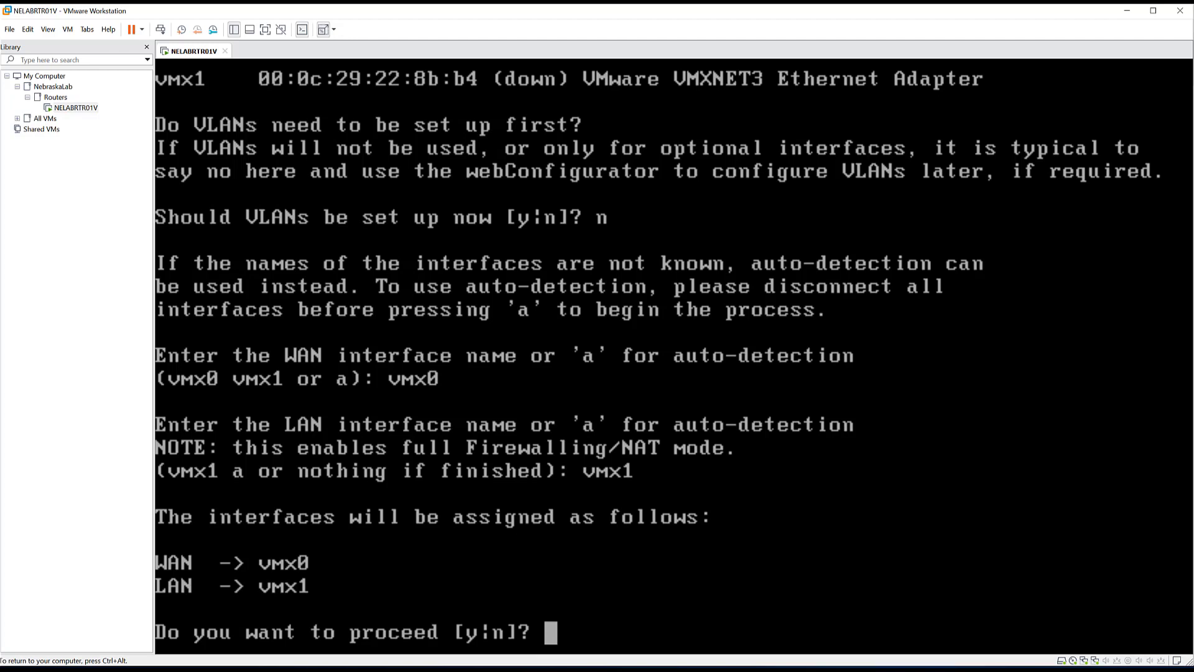
pyautogui.write('y')
pyautogui.press('Return')
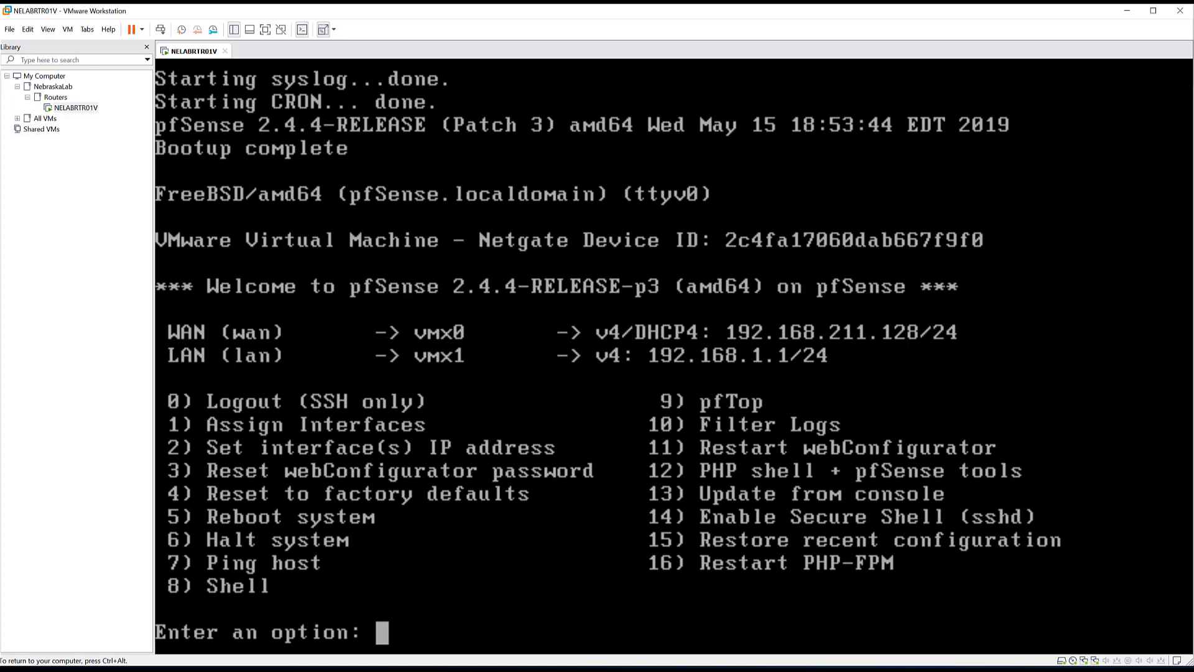
# - Use console option 2 to give the LAN interface address 10.10.0.1 with a /24 subnet
pyautogui.hotkey('ctrl', 'alt')
pyautogui.click(729, 376)
pyautogui.write('2')
pyautogui.press('Return')
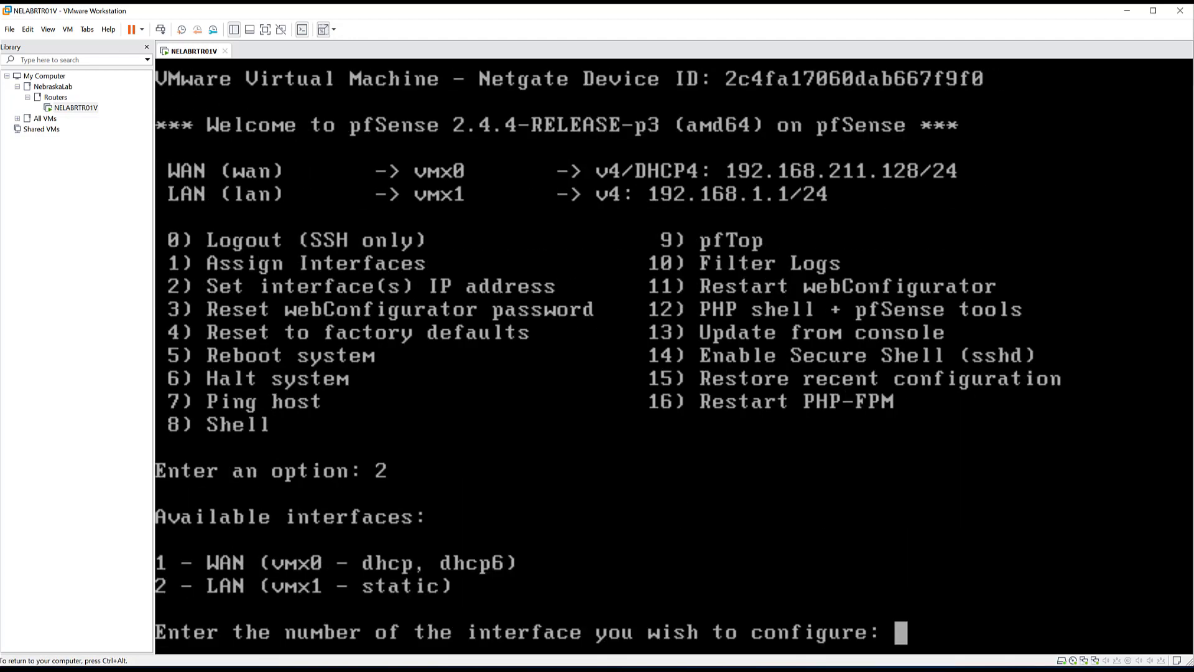
pyautogui.write('2')
pyautogui.press('Return')
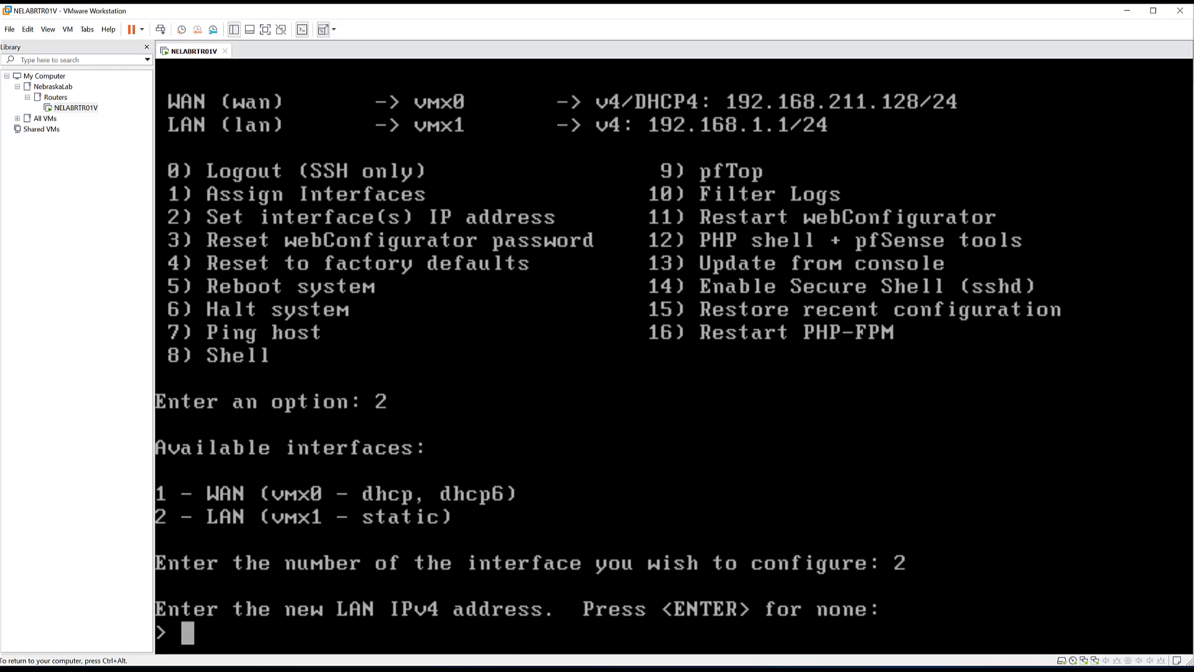
pyautogui.write('10.')
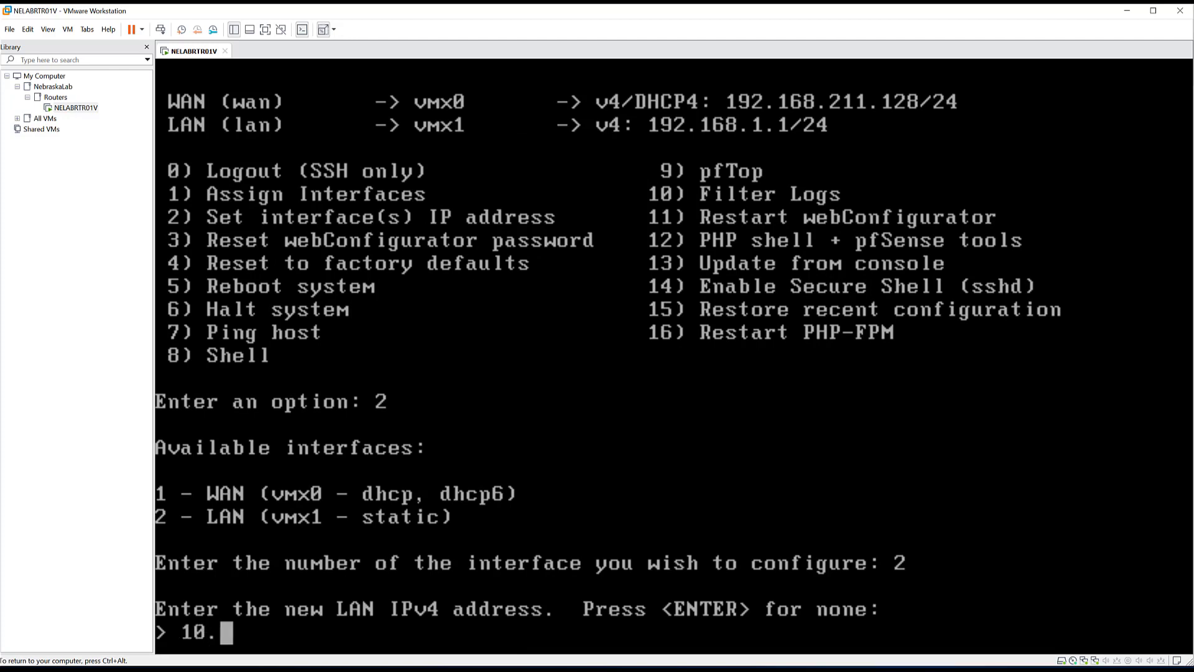
pyautogui.write('10.')
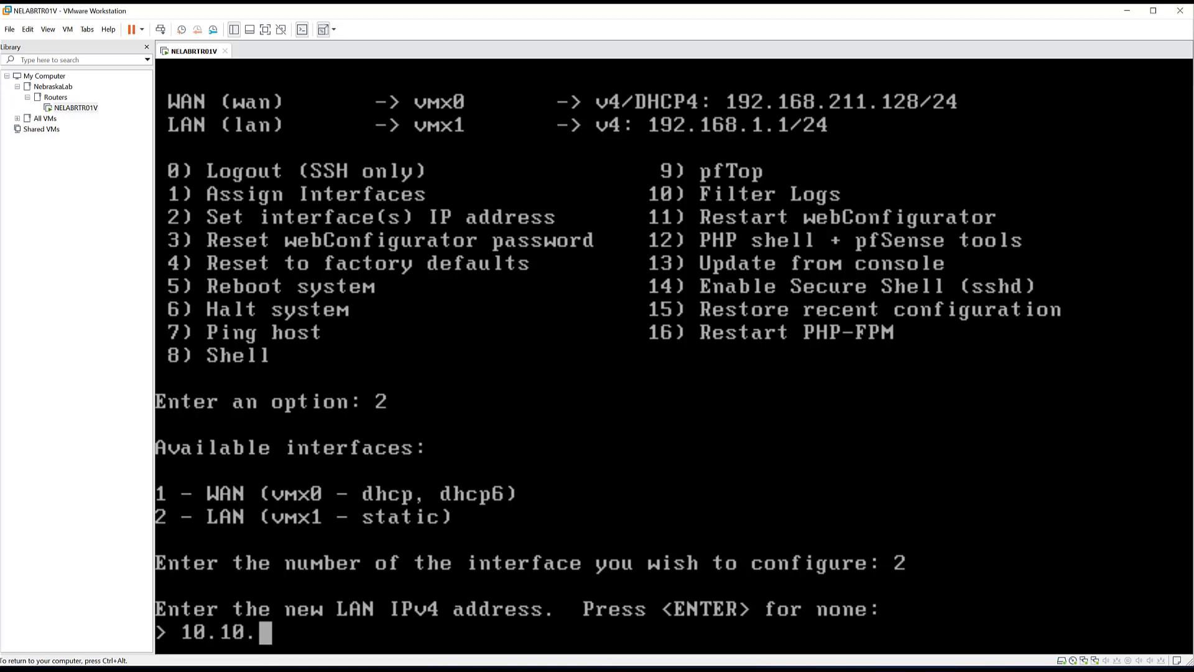
pyautogui.write('0.1')
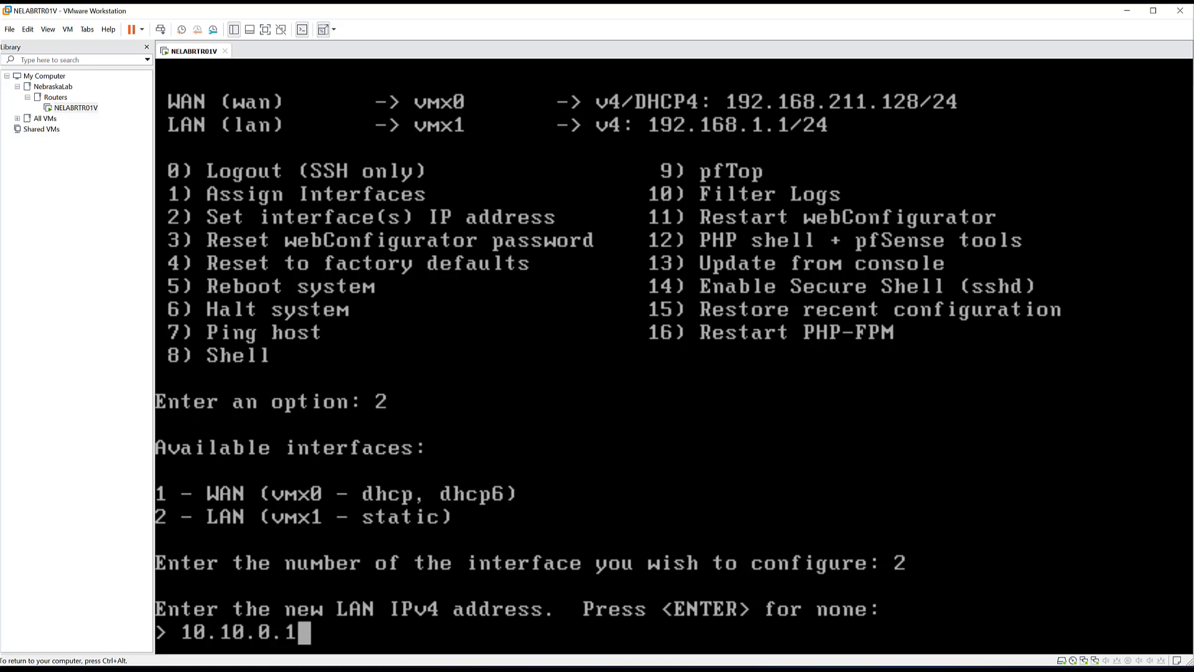
pyautogui.press('Return')
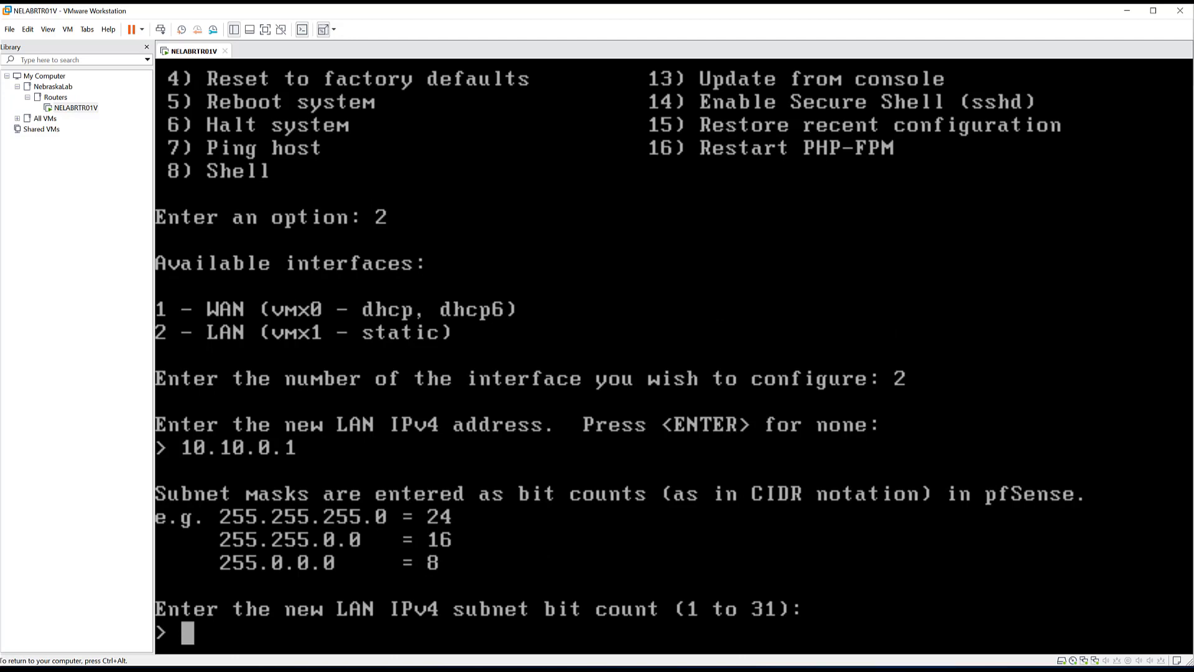
pyautogui.write('24')
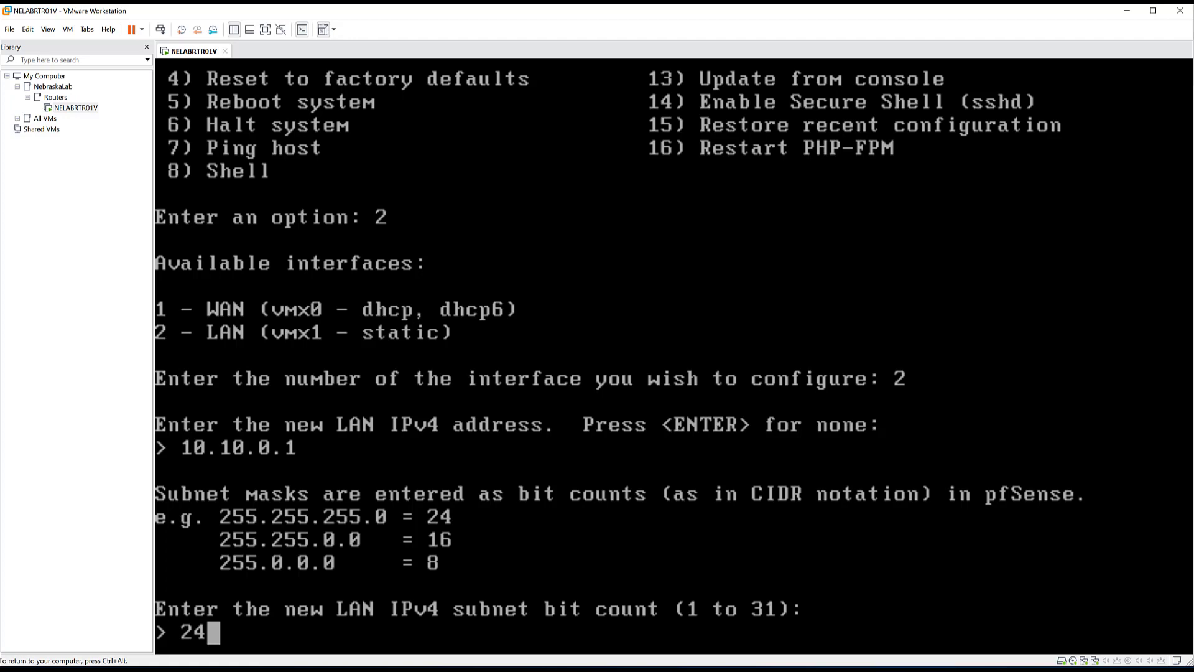
pyautogui.press('Return')
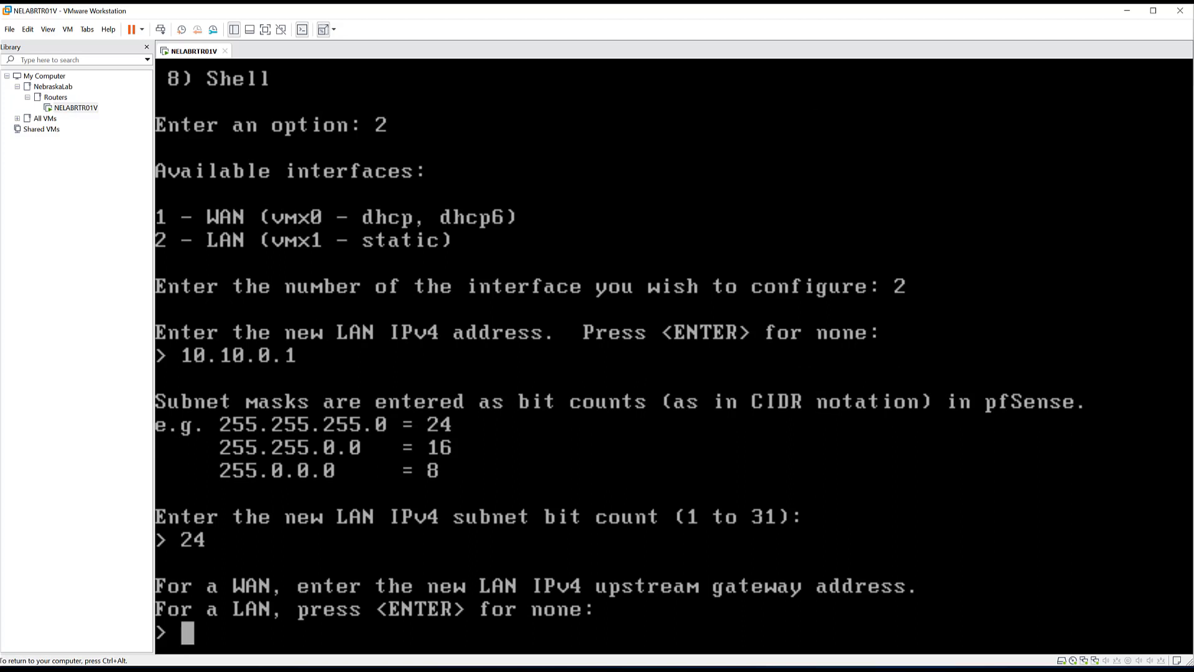
# - Leave gateway and IPv6 empty, disable LAN DHCP, keep HTTPS, and return to the menu
pyautogui.press('Return')
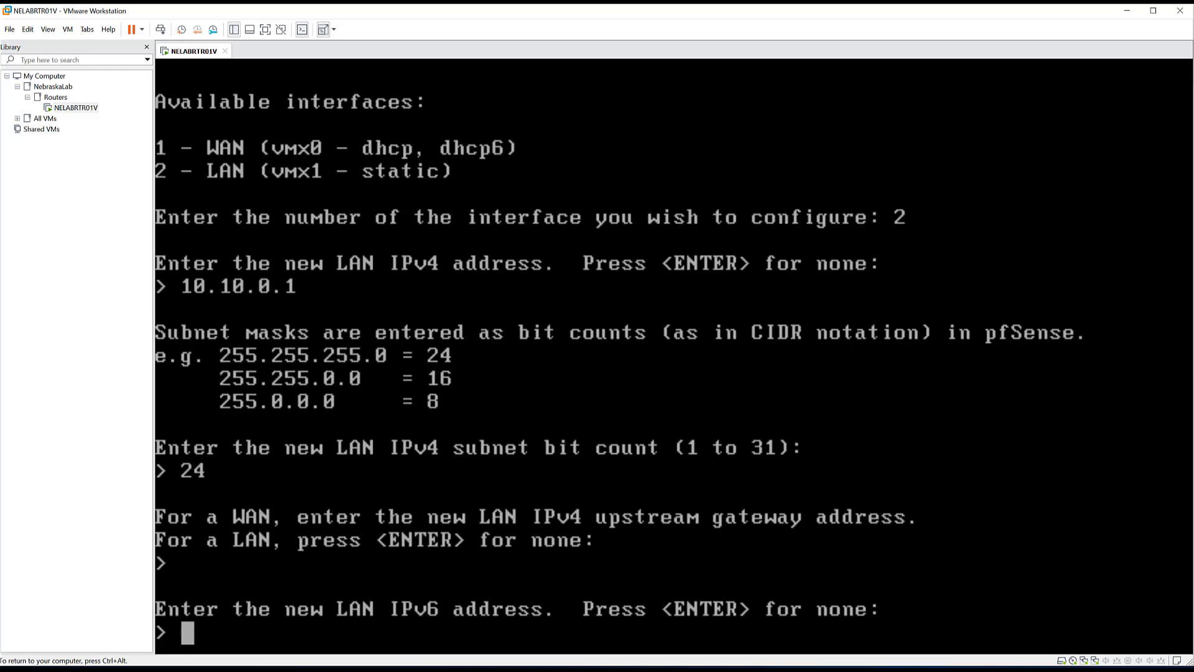
pyautogui.press('Return')
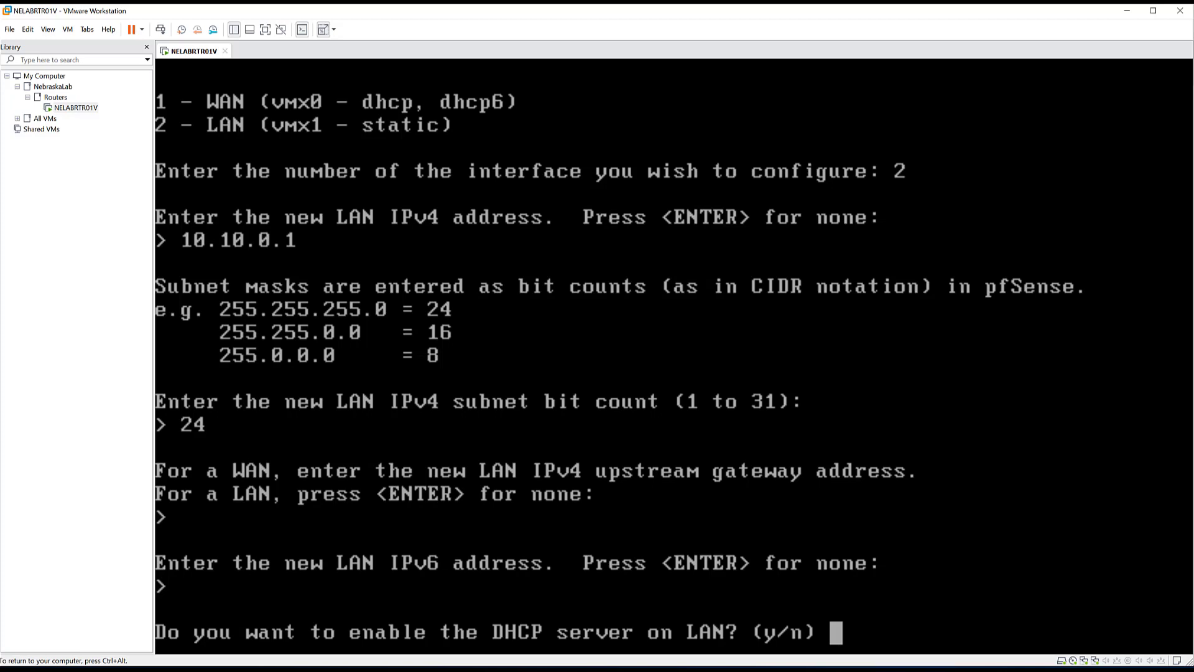
pyautogui.write('n')
pyautogui.press('Return')
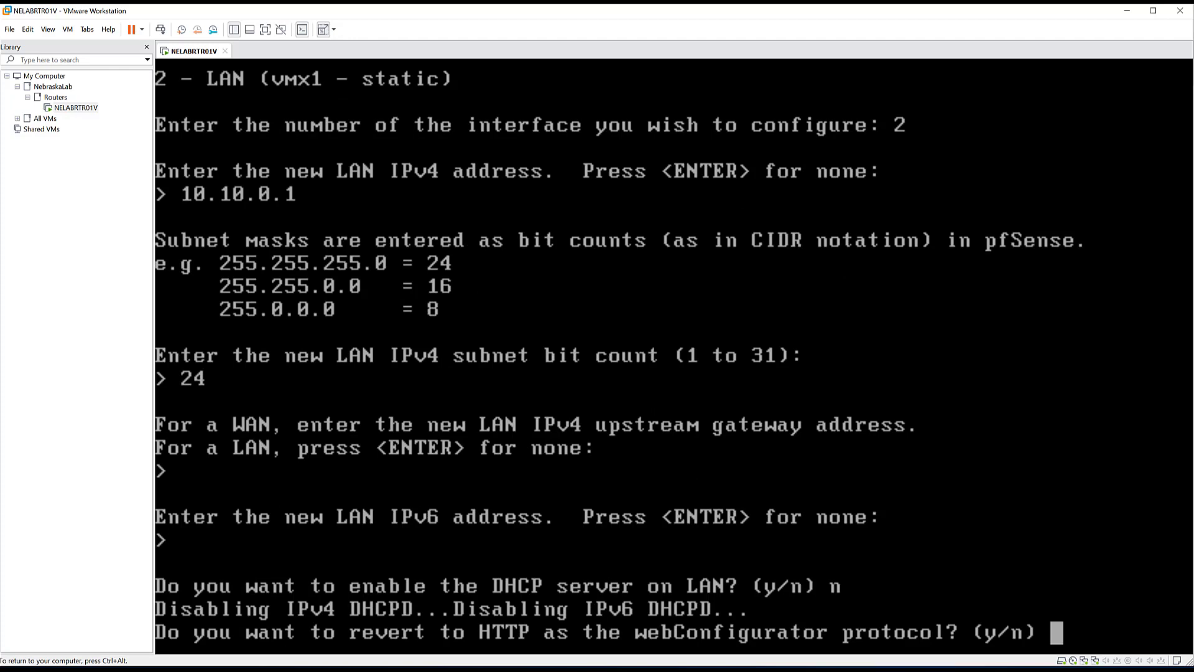
pyautogui.write('n')
pyautogui.press('Return')
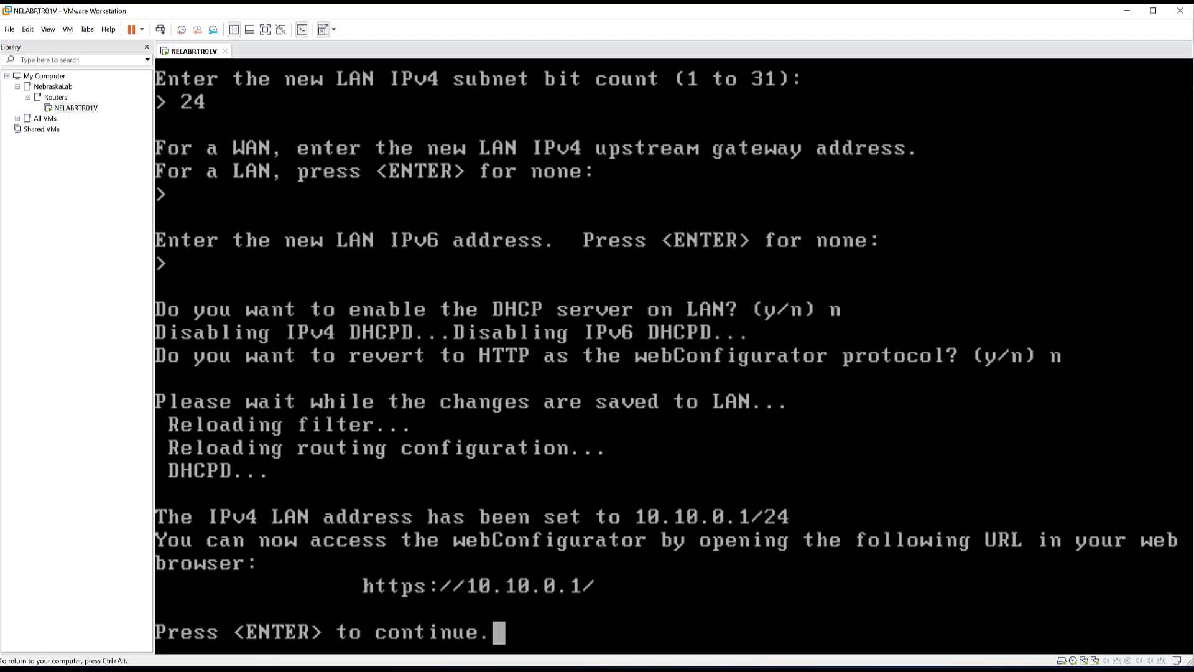
pyautogui.press('Return')
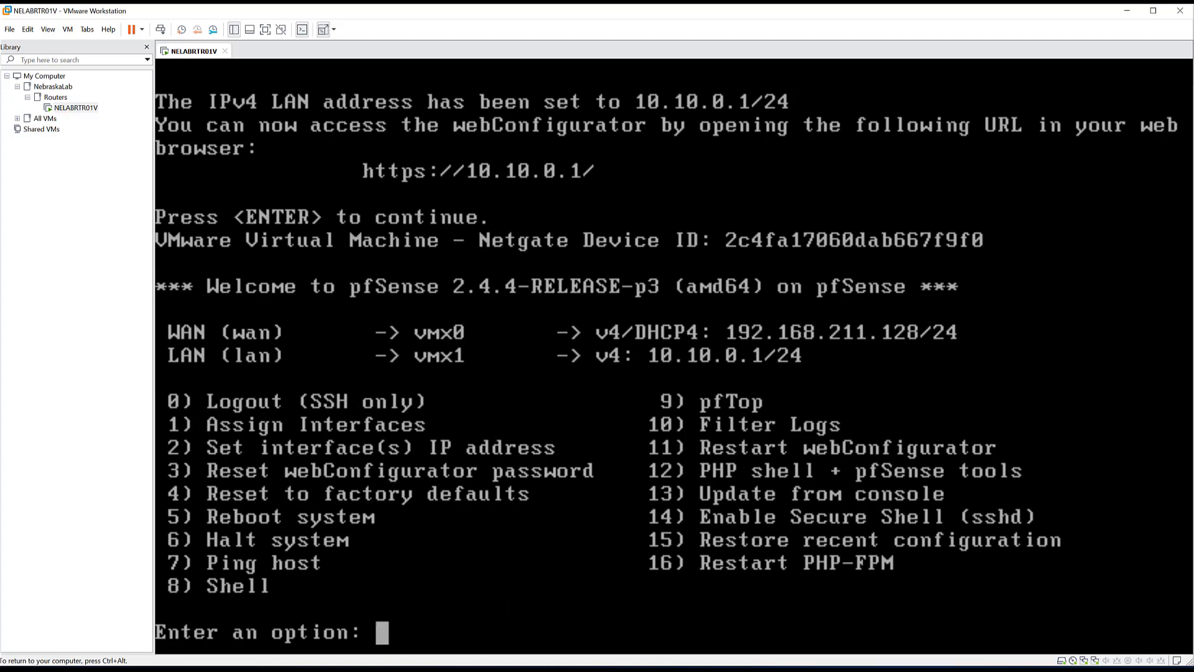
pyautogui.hotkey('ctrl', 'alt')
pyautogui.hotkey('alt', 'Tab')
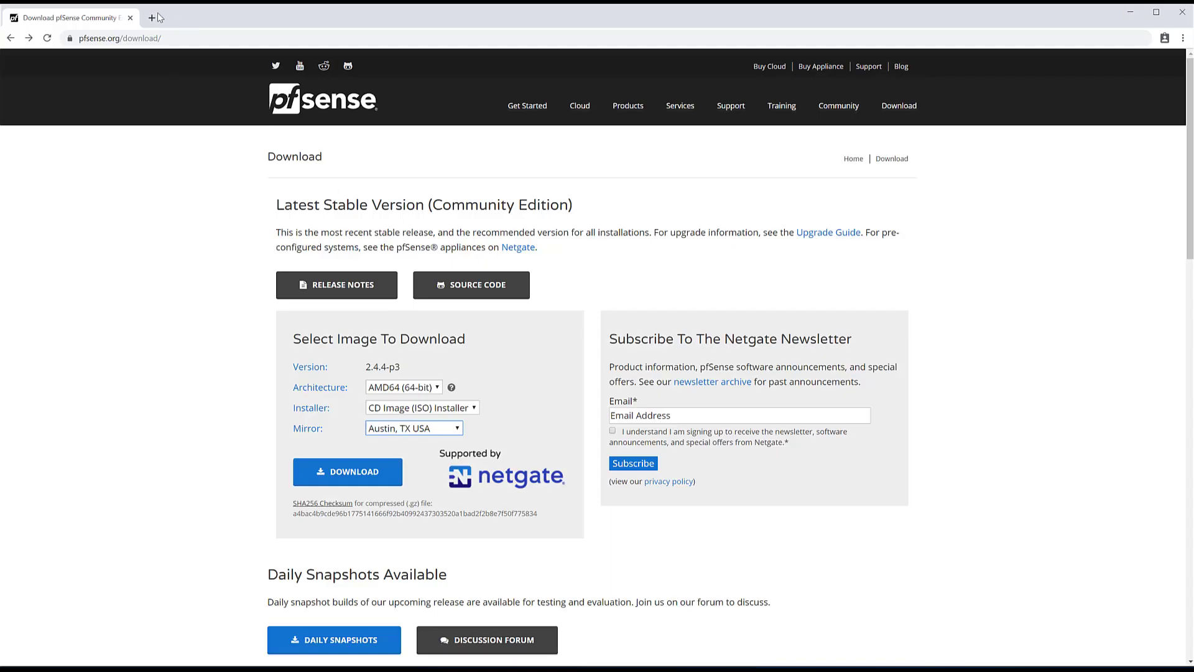
# - Browse to 10.10.0.1 from Chrome's address bar
pyautogui.click(148, 37)
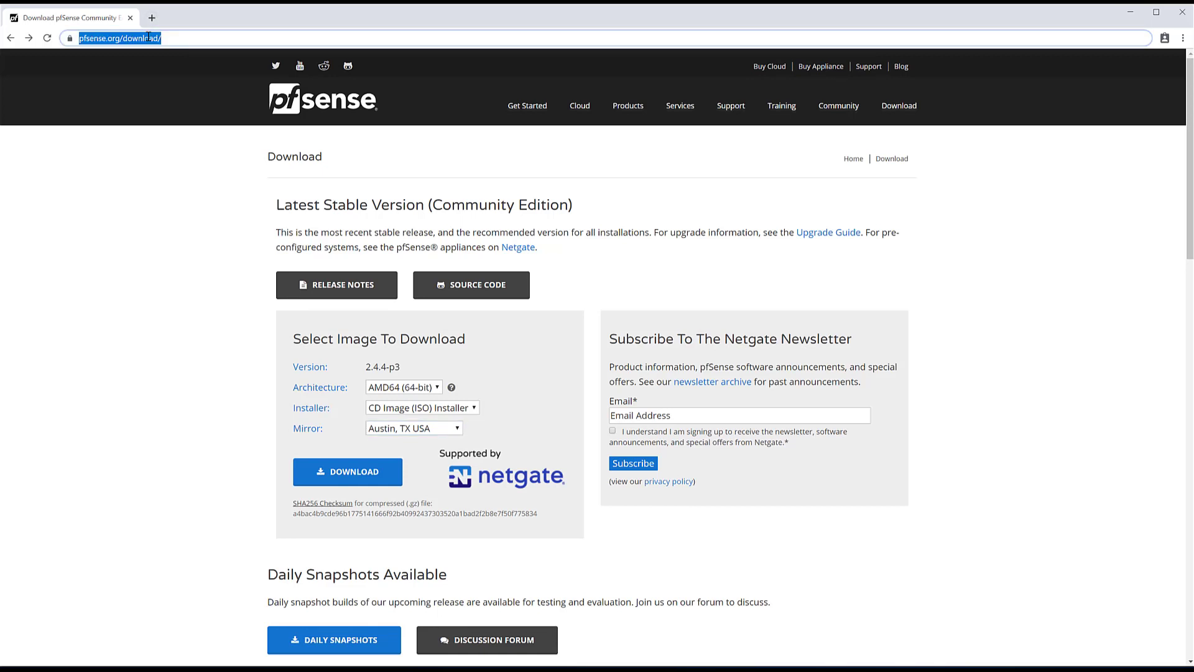
pyautogui.write('10.10.')
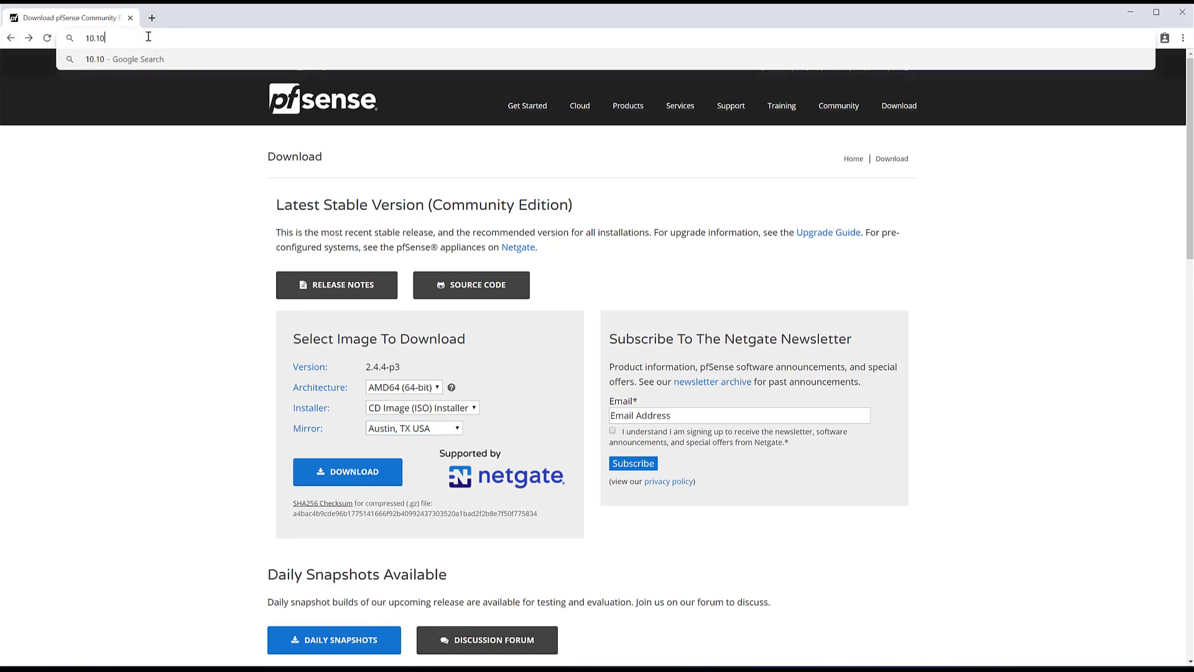
pyautogui.write('0.1')
pyautogui.press('Return')
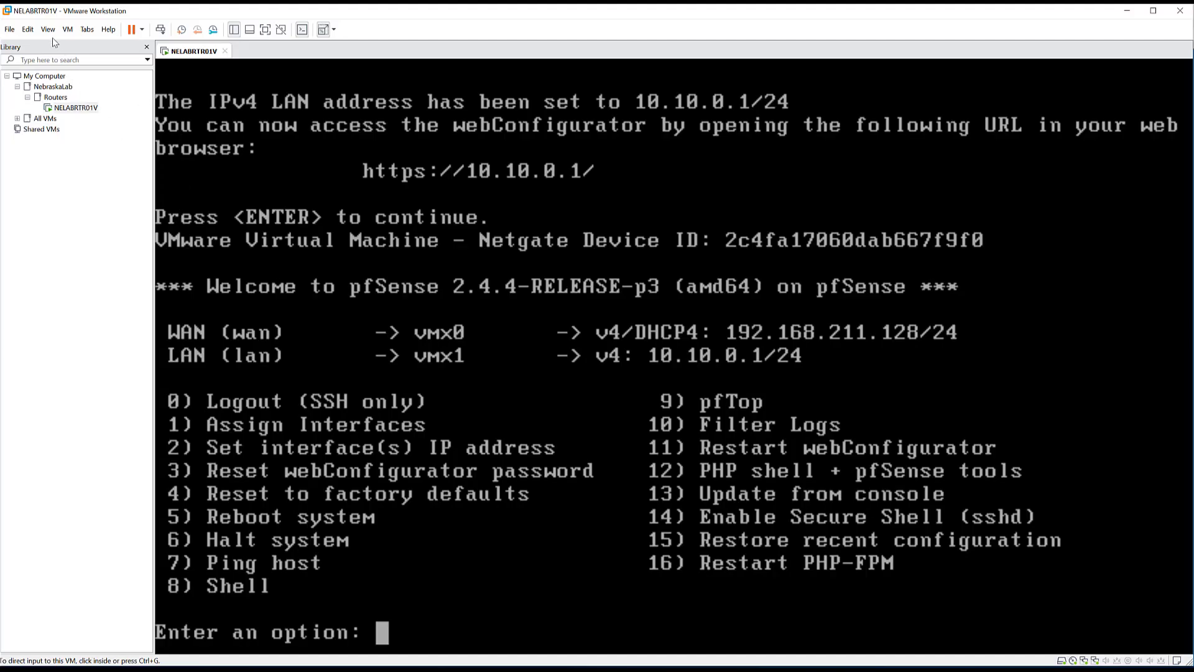
# - Open the Virtual Network Editor with admin rights and select the Nebraska host-only network
pyautogui.click(49, 30)
pyautogui.moveTo(28, 30)
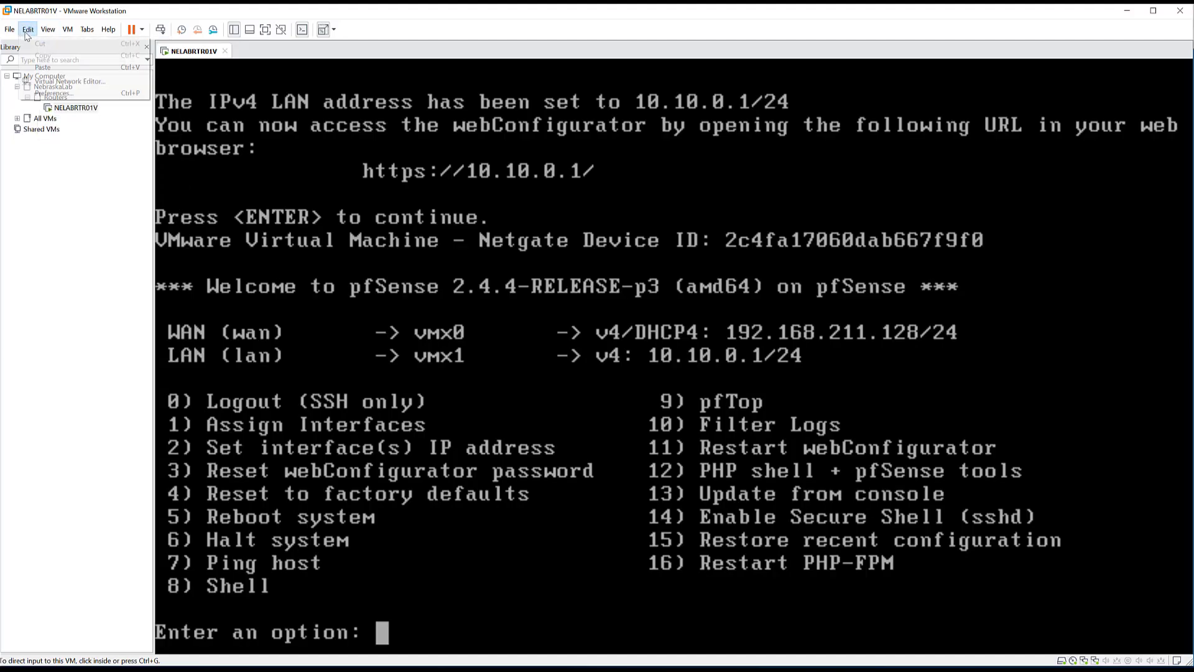
pyautogui.click(62, 83)
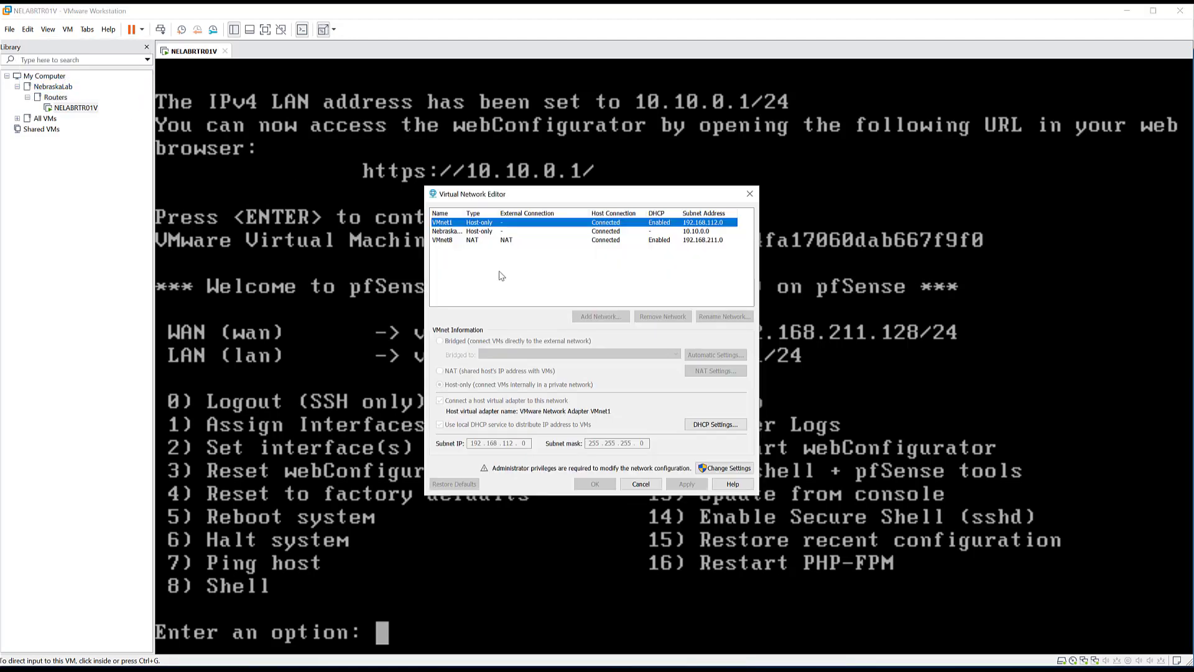
pyautogui.click(724, 471)
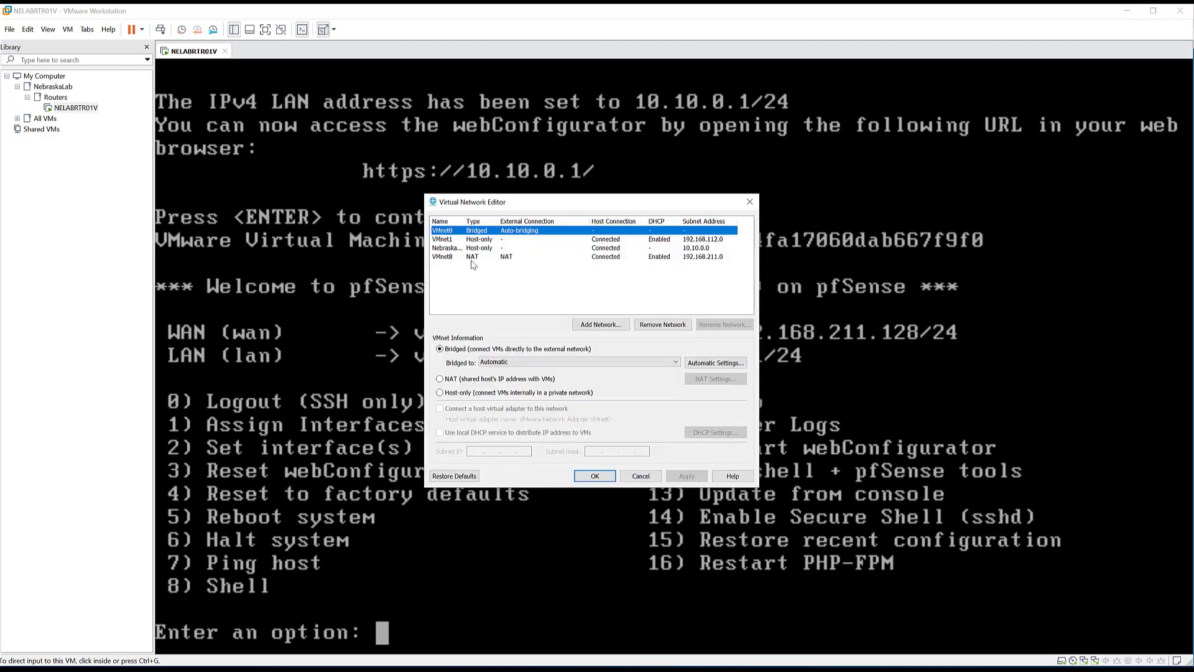
pyautogui.click(477, 249)
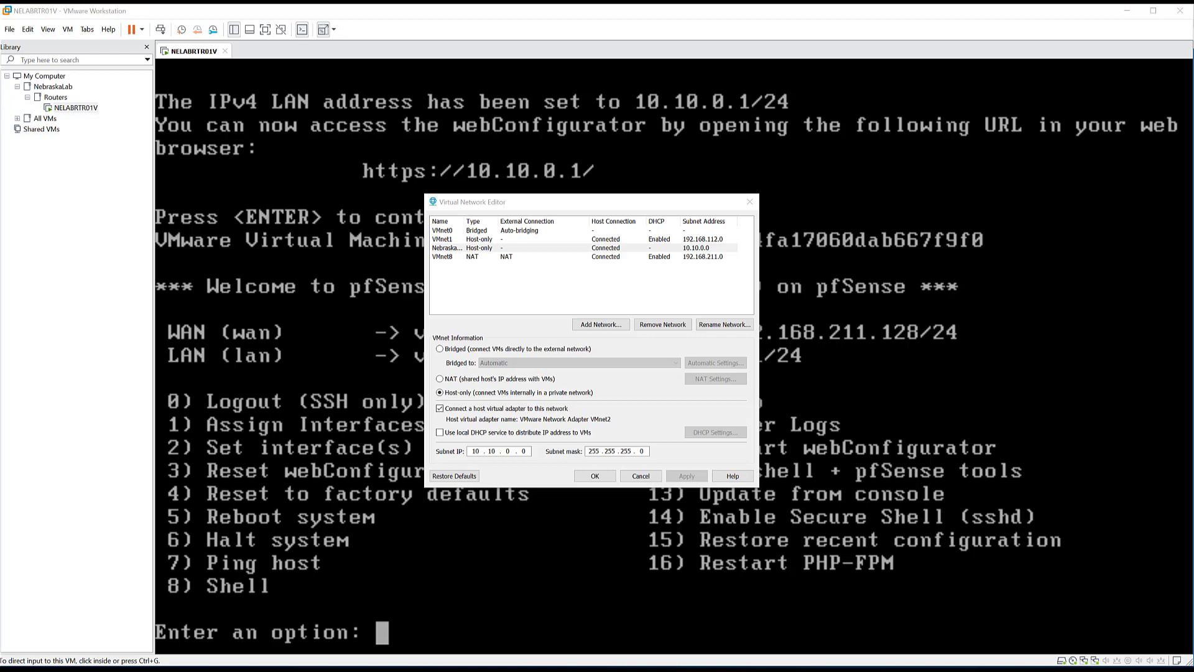
# - Change the VMnet2 host adapter's IPv4 address to 10.10.0.50 and apply all dialogs
pyautogui.moveTo(855, 203); pyautogui.dragTo(314, 165)
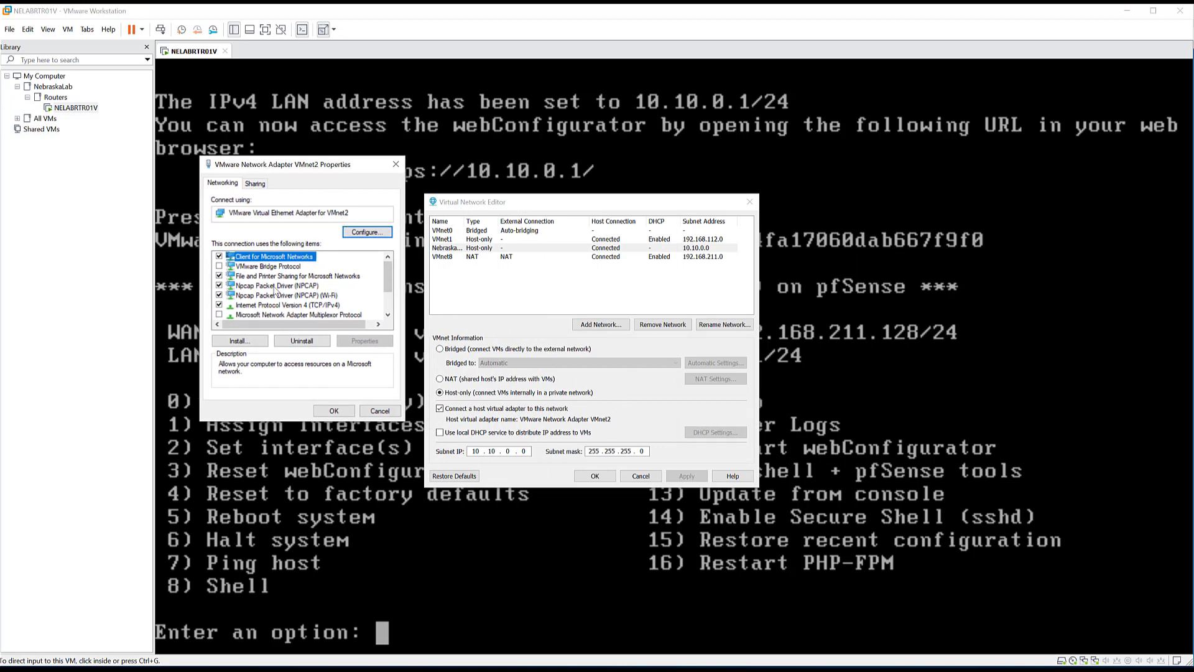
pyautogui.doubleClick(272, 306)
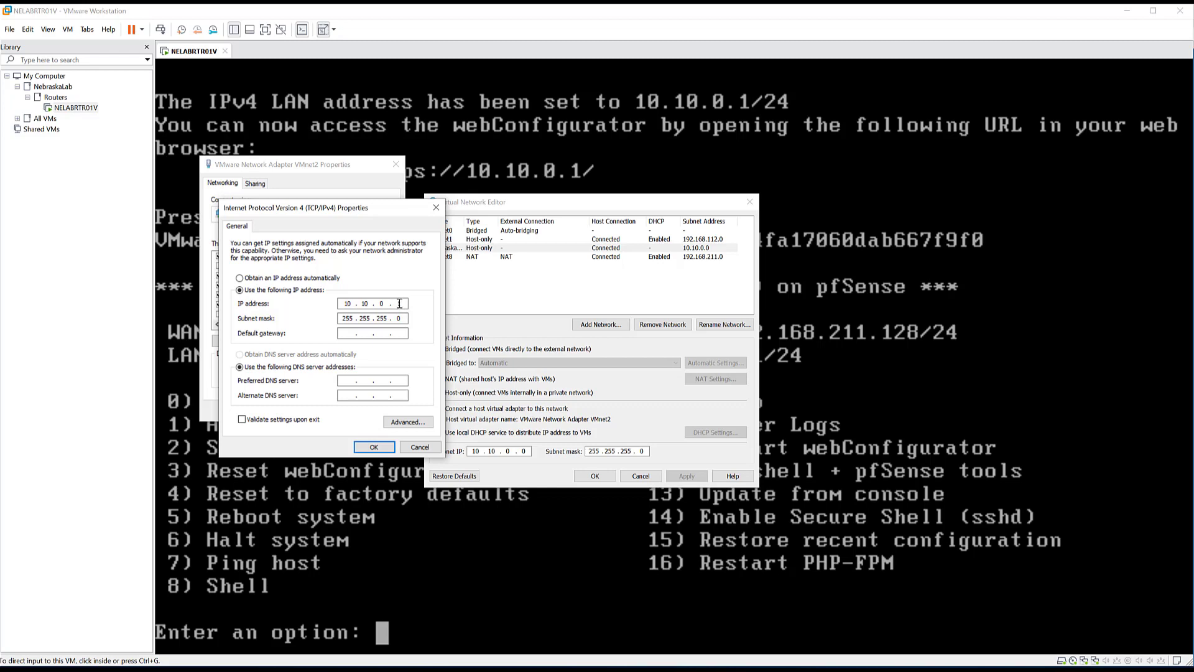
pyautogui.moveTo(397, 303); pyautogui.dragTo(403, 305)
pyautogui.write('50')
pyautogui.click(381, 448)
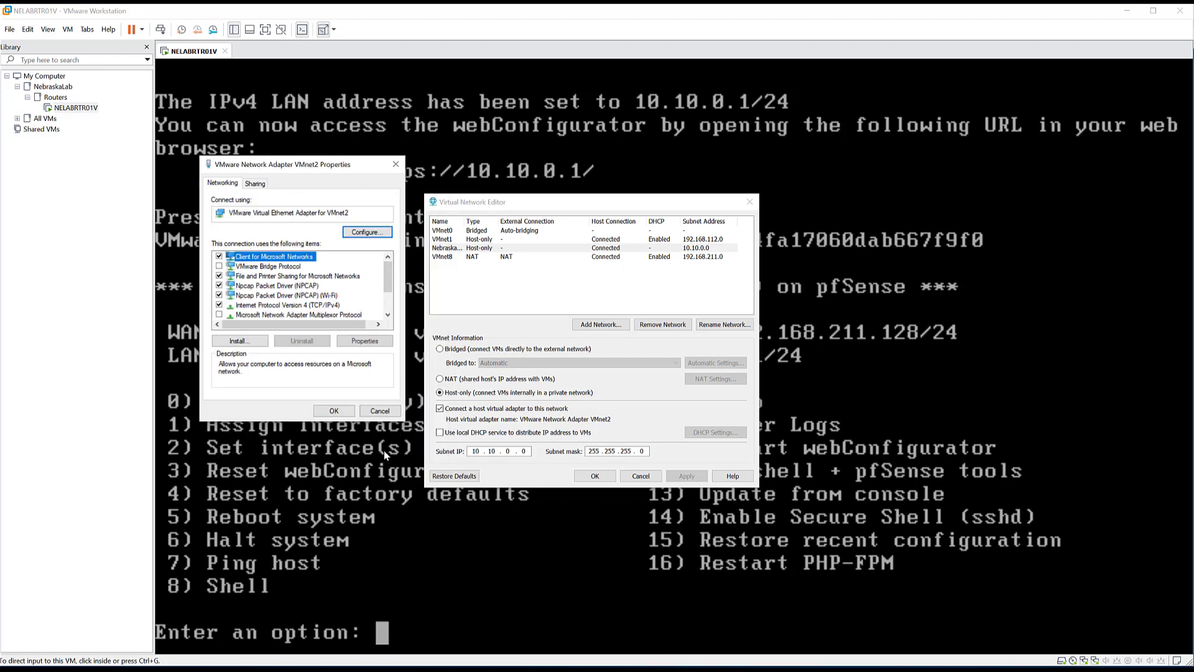
pyautogui.click(340, 412)
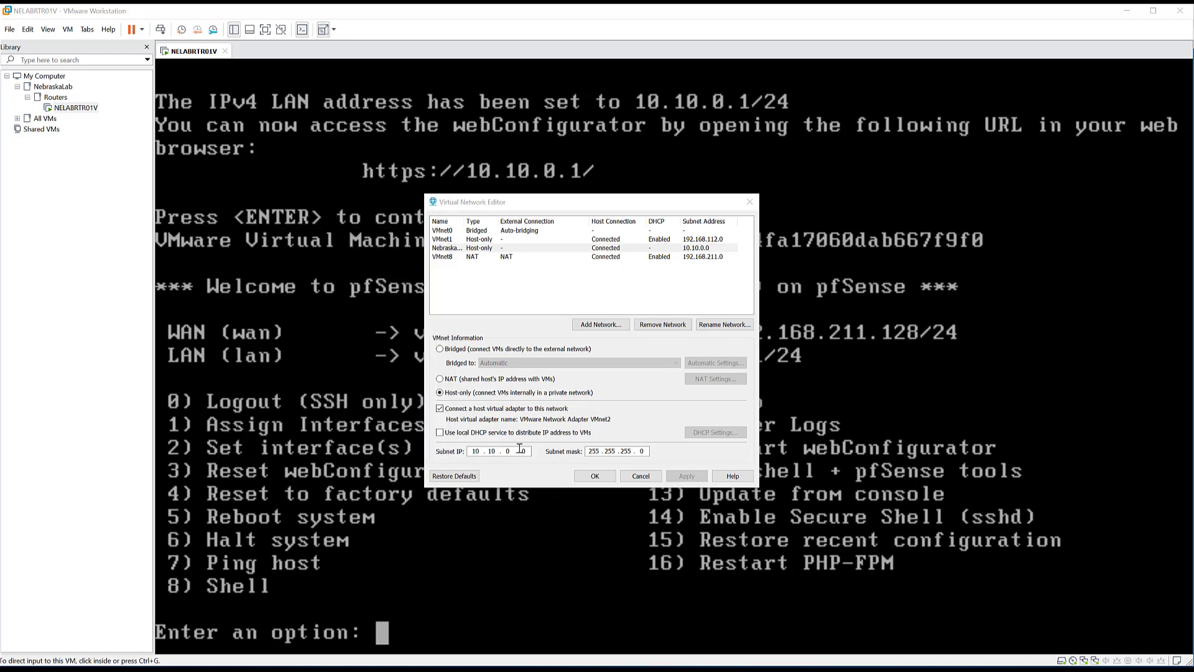
pyautogui.click(640, 476)
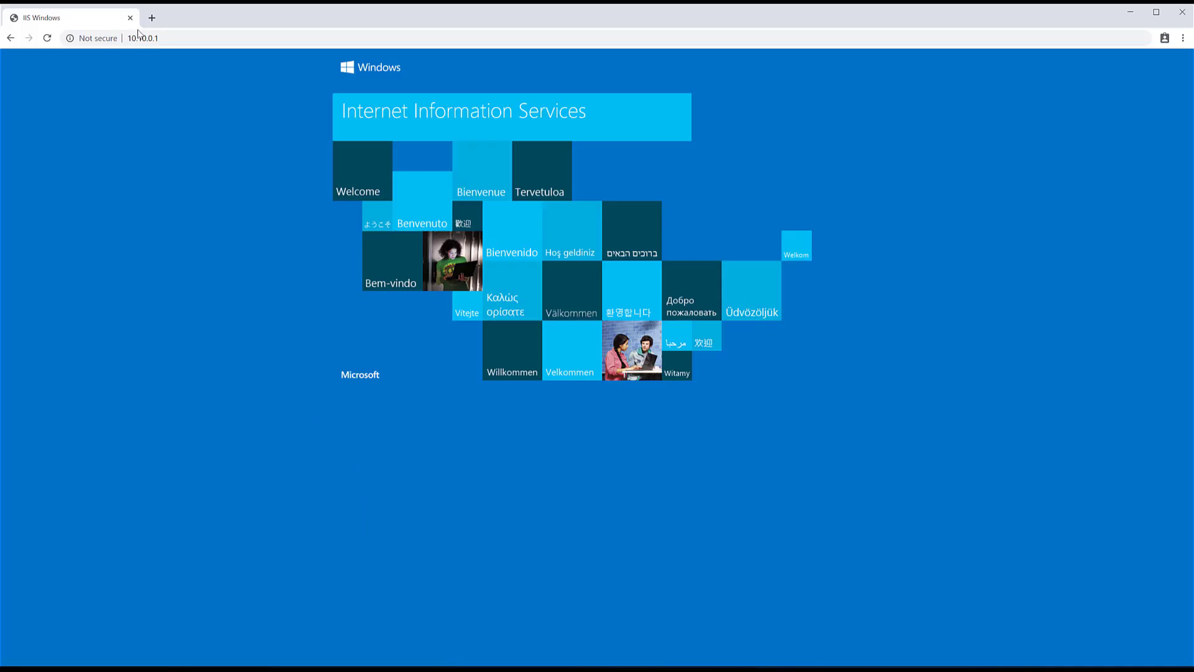
# - Reload 10.10.0.1 and proceed past the certificate warning to the pfSense login page
pyautogui.click(47, 39)
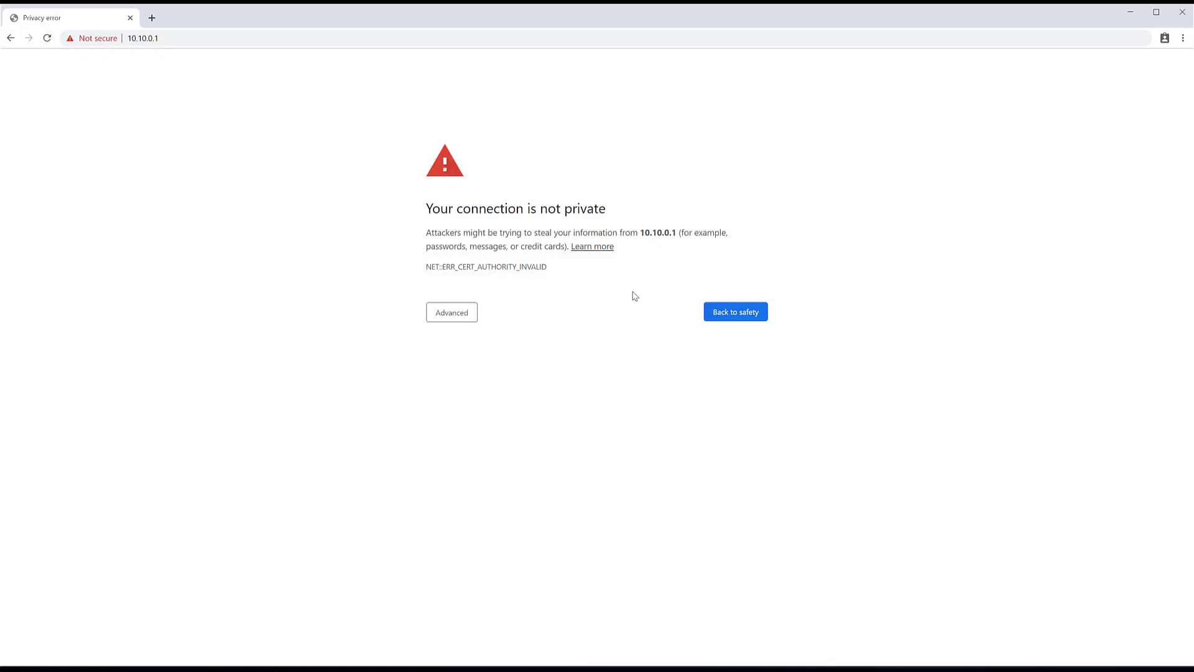
pyautogui.click(464, 318)
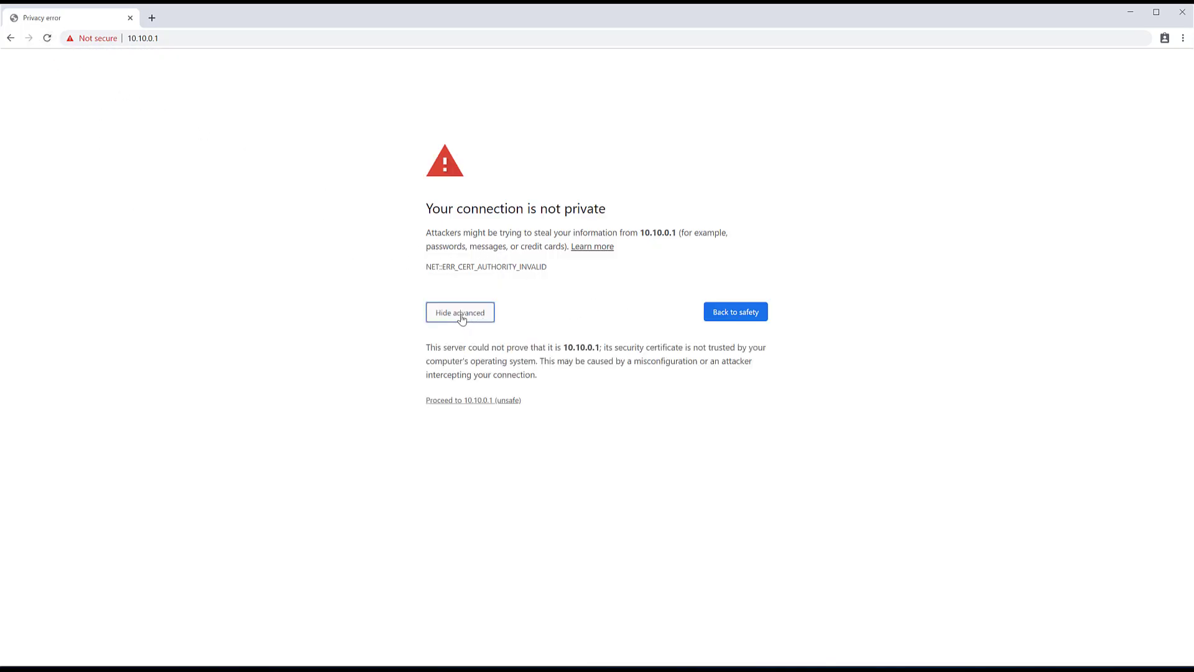
pyautogui.click(471, 402)
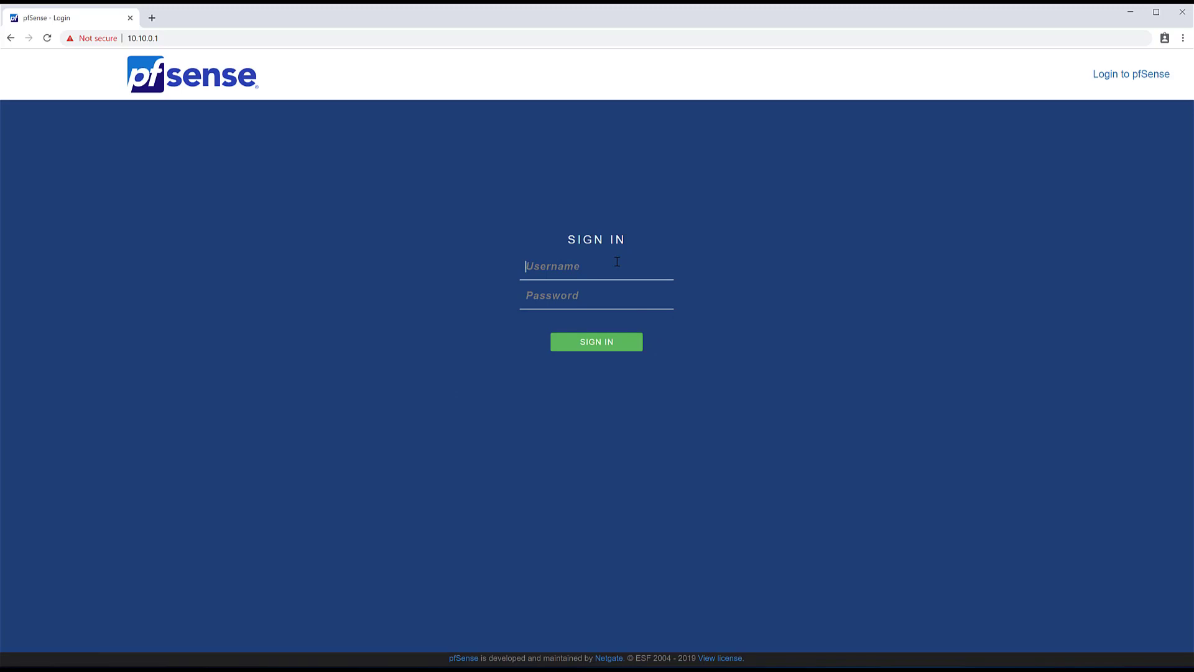
# - Sign in with the default administrator username and password
pyautogui.write('admin')
pyautogui.press('Tab')
pyautogui.write('pfsense')
pyautogui.press('Return')
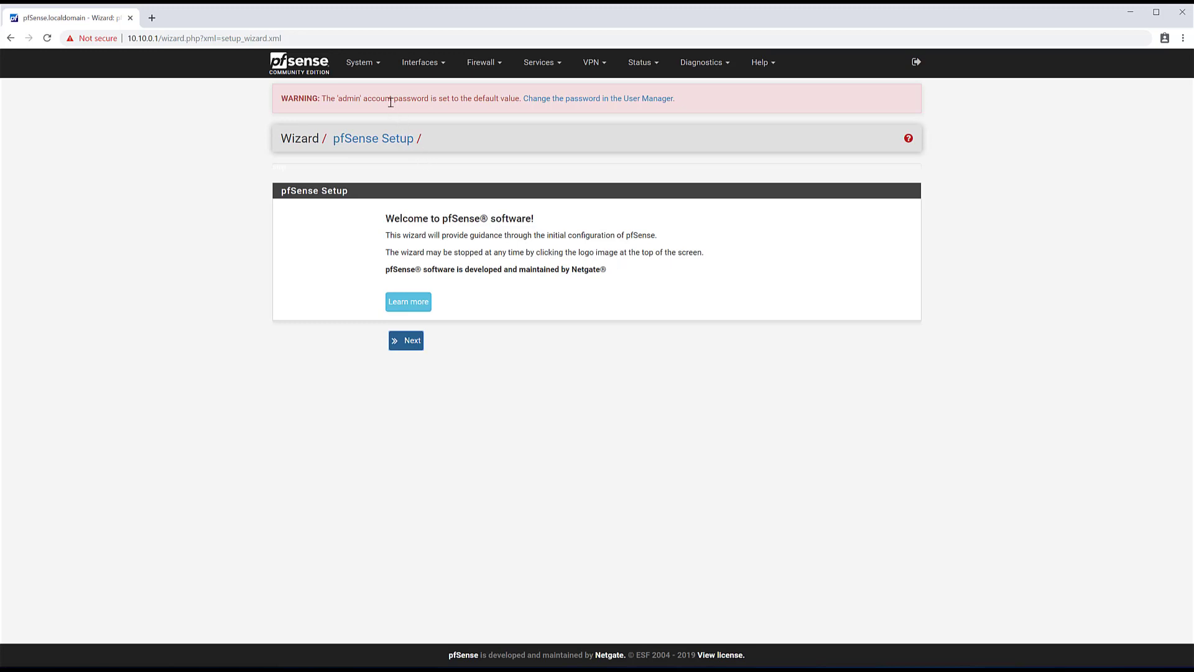
# - Start the setup wizard and move past the Netgate support step
pyautogui.moveTo(390, 98); pyautogui.dragTo(489, 100)
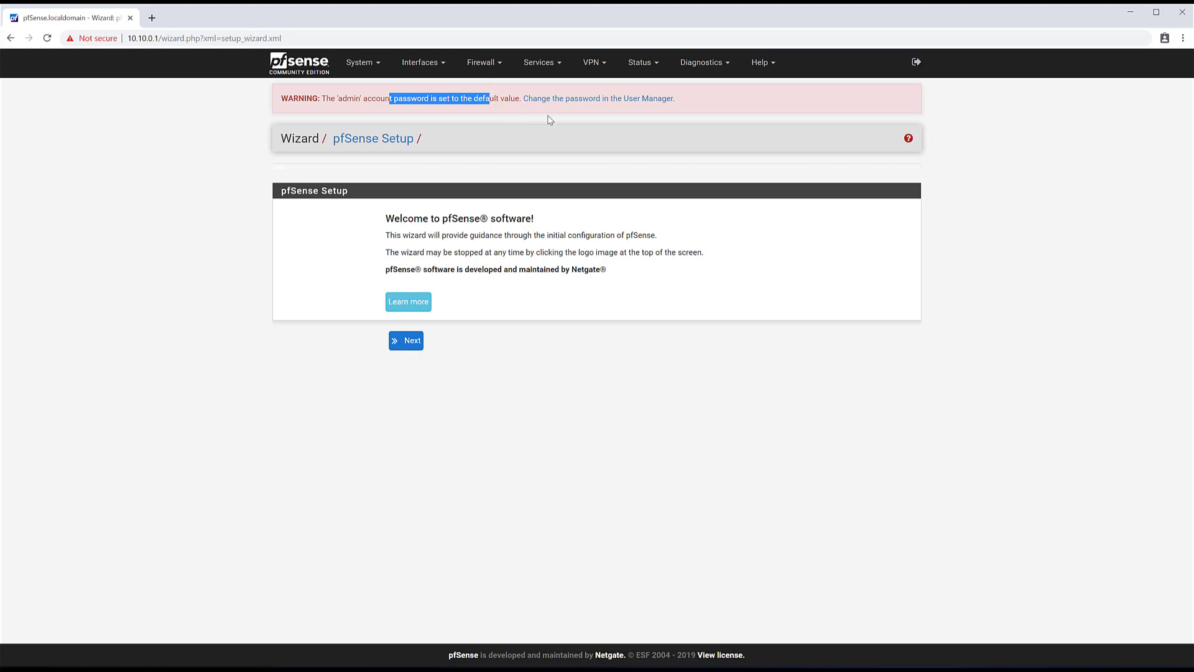
pyautogui.click(320, 285)
pyautogui.click(405, 343)
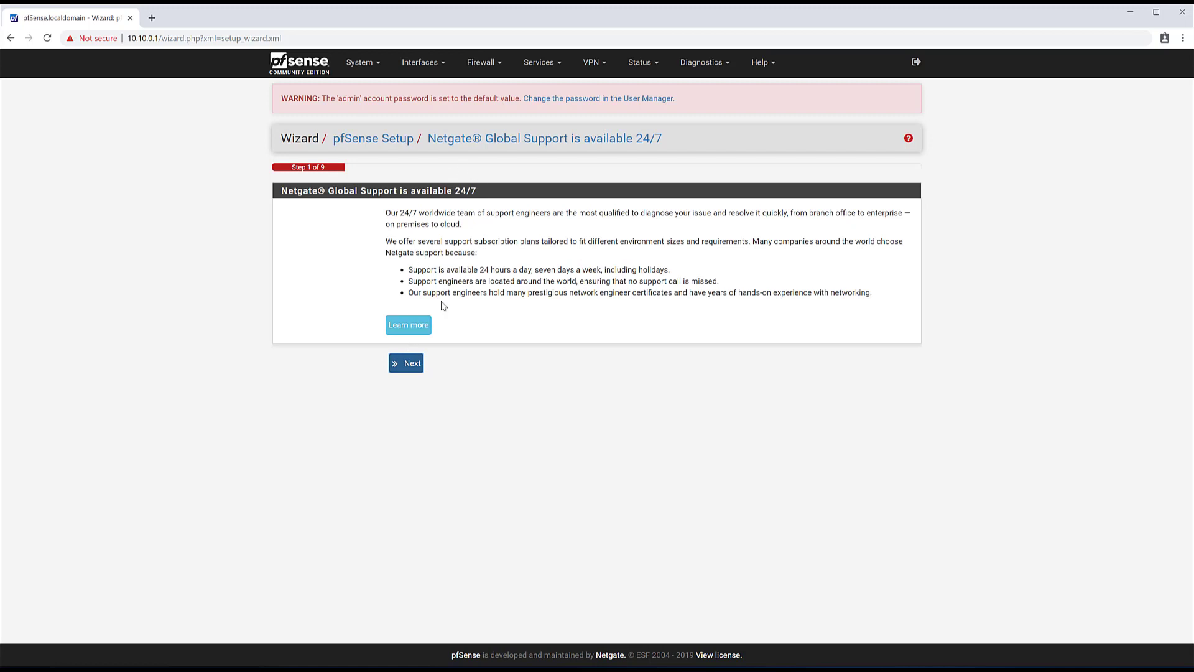
pyautogui.click(408, 365)
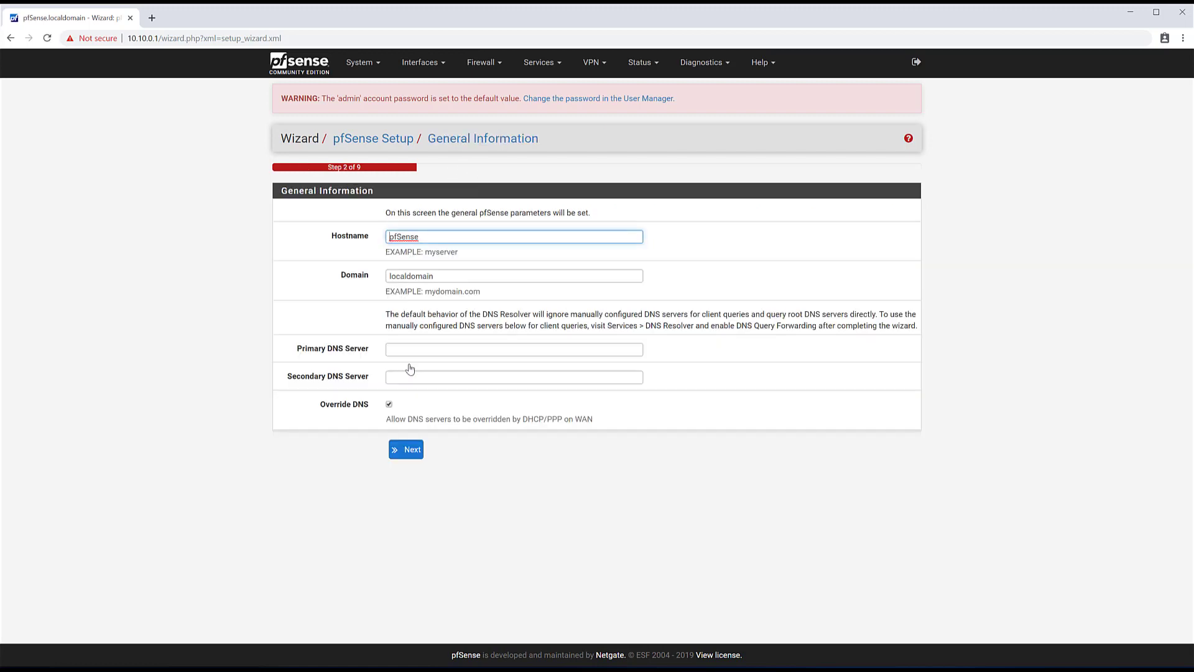
# - Replace the default hostname with NELABRTR01V copied from the notes
pyautogui.doubleClick(431, 237)
pyautogui.hotkey('alt', 'Tab')
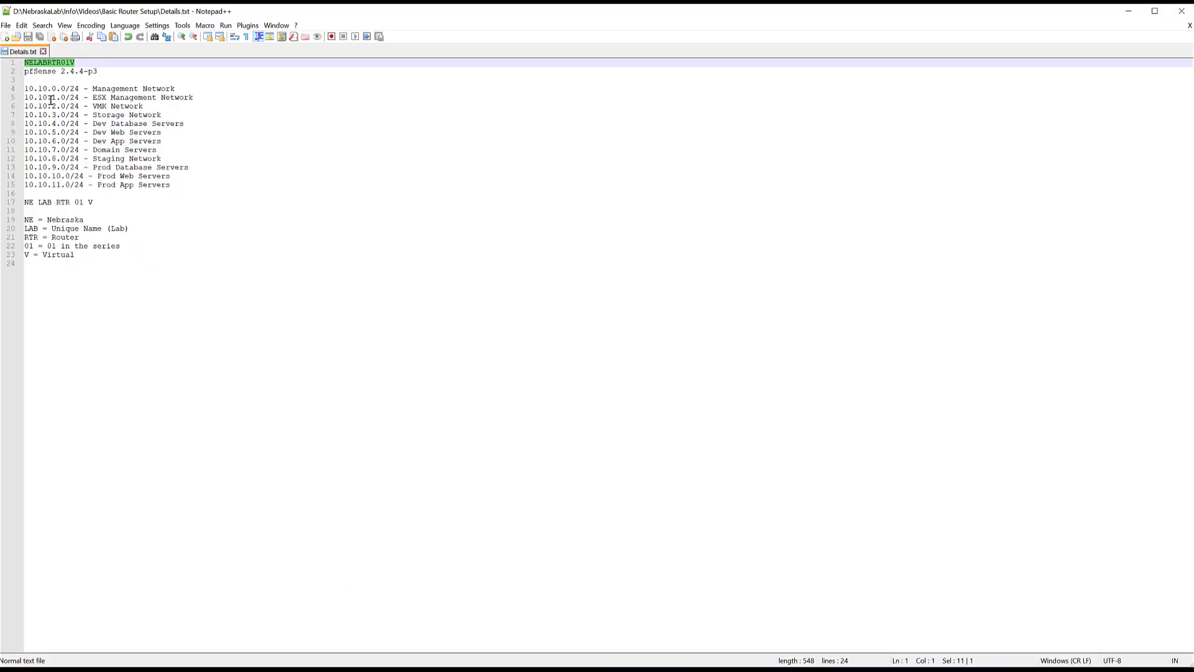
pyautogui.rightClick(59, 63)
pyautogui.click(81, 82)
pyautogui.click(1129, 11)
pyautogui.hotkey('ctrl', 'v')
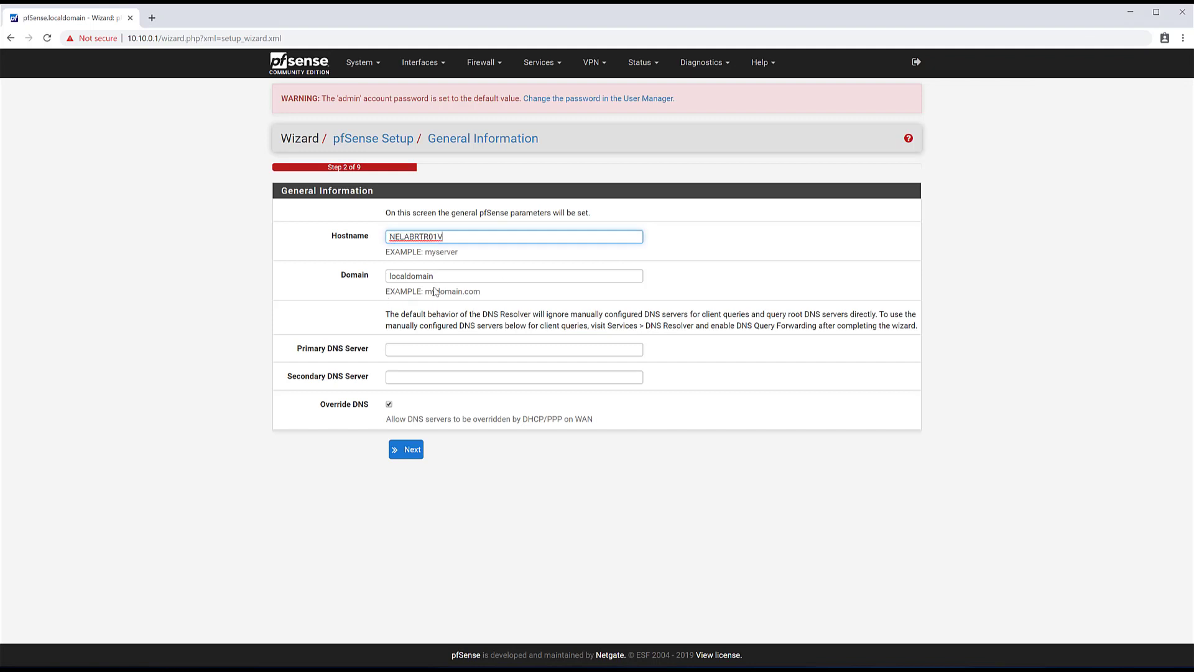
# - Set domain lab.nebraskalab.net with DNS servers 1.1.1.1 and 1.0.0.1
pyautogui.doubleClick(443, 277)
pyautogui.press('BackSpace')
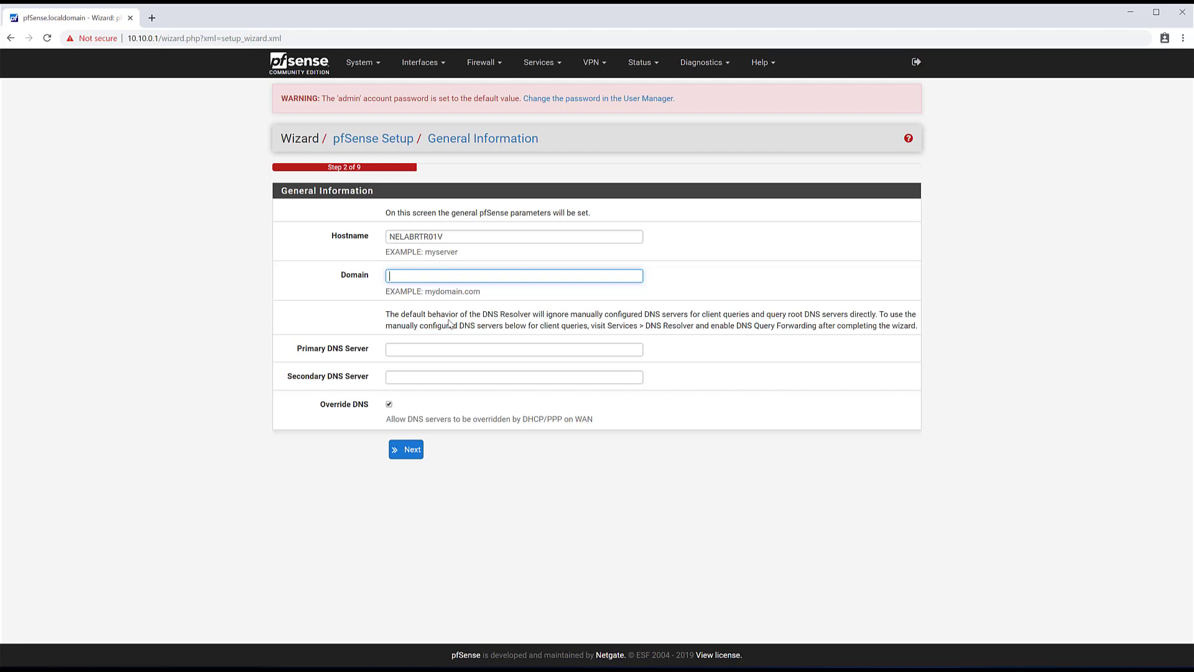
pyautogui.write('lab.nebraskalab.net')
pyautogui.click(423, 347)
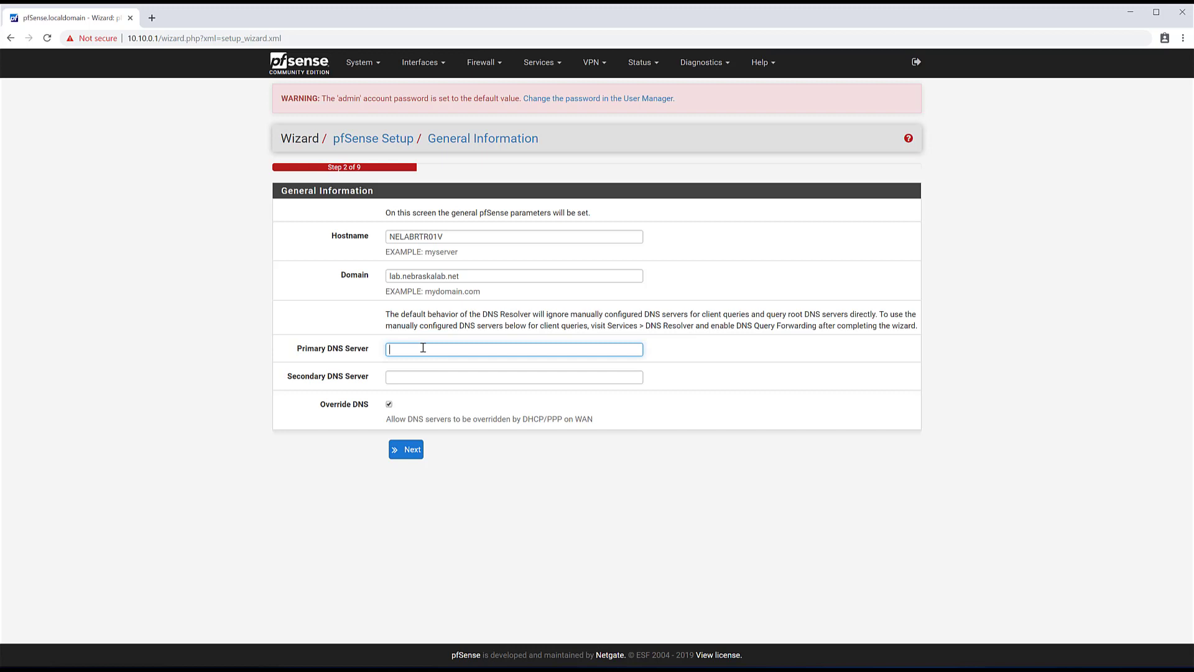
pyautogui.write('1.1.1.1')
pyautogui.press('Tab')
pyautogui.write('1')
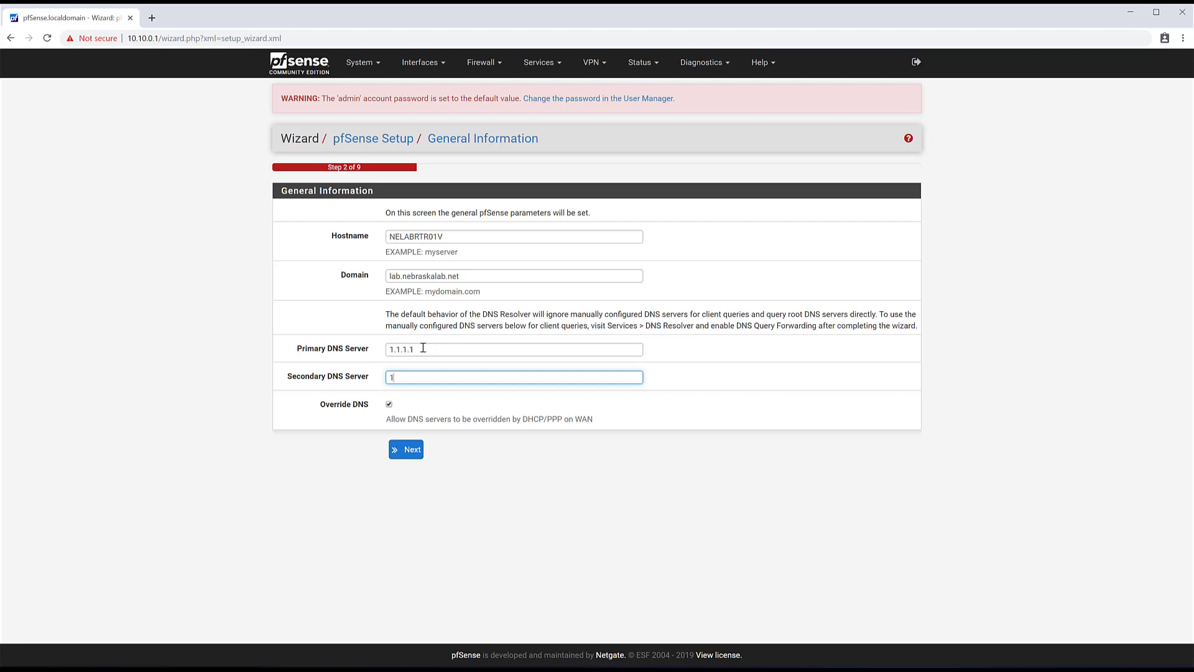
pyautogui.write('.0.0.1')
pyautogui.click(152, 17)
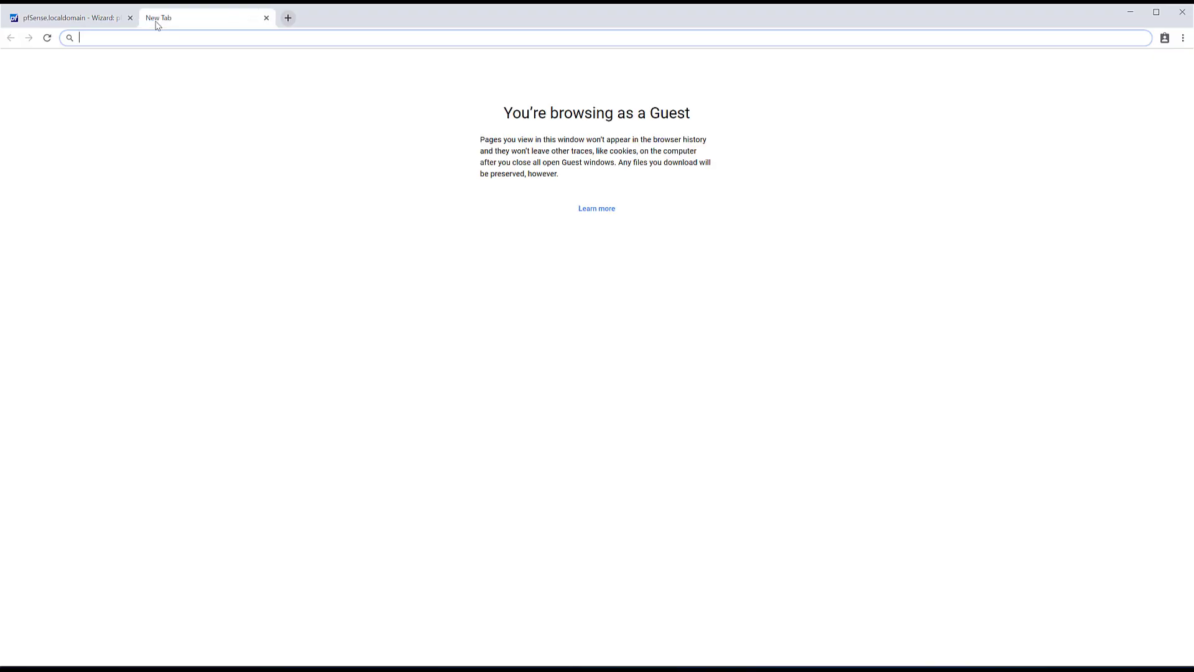
pyautogui.write('google.com')
pyautogui.press('Return')
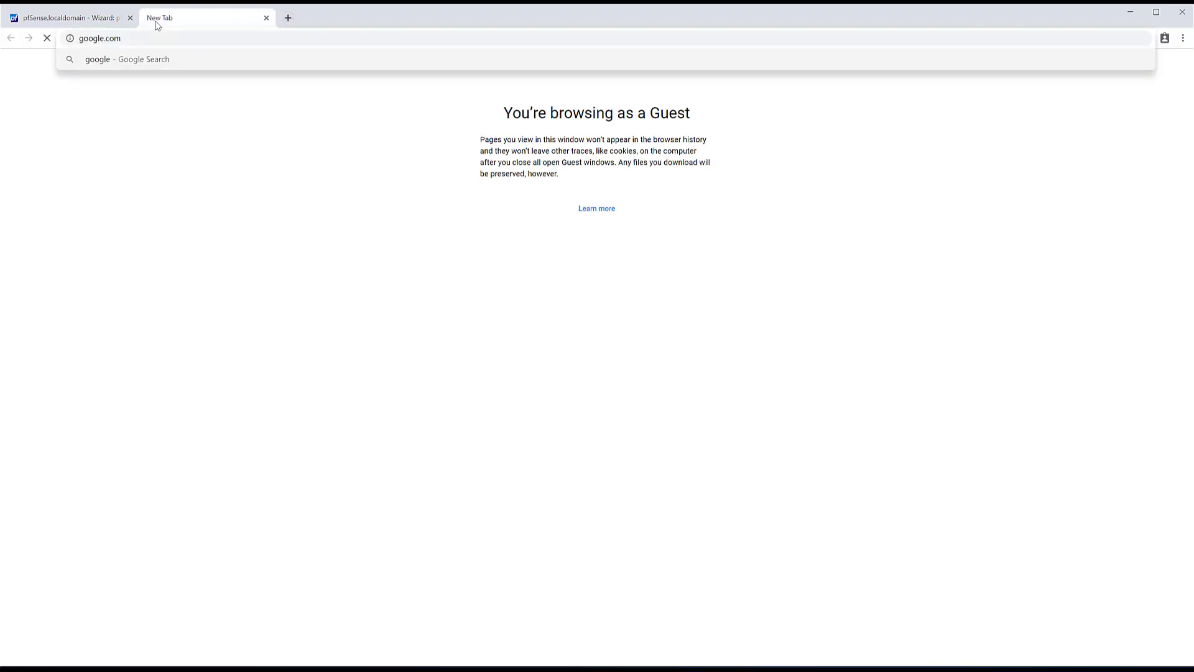
pyautogui.write('1.1.')
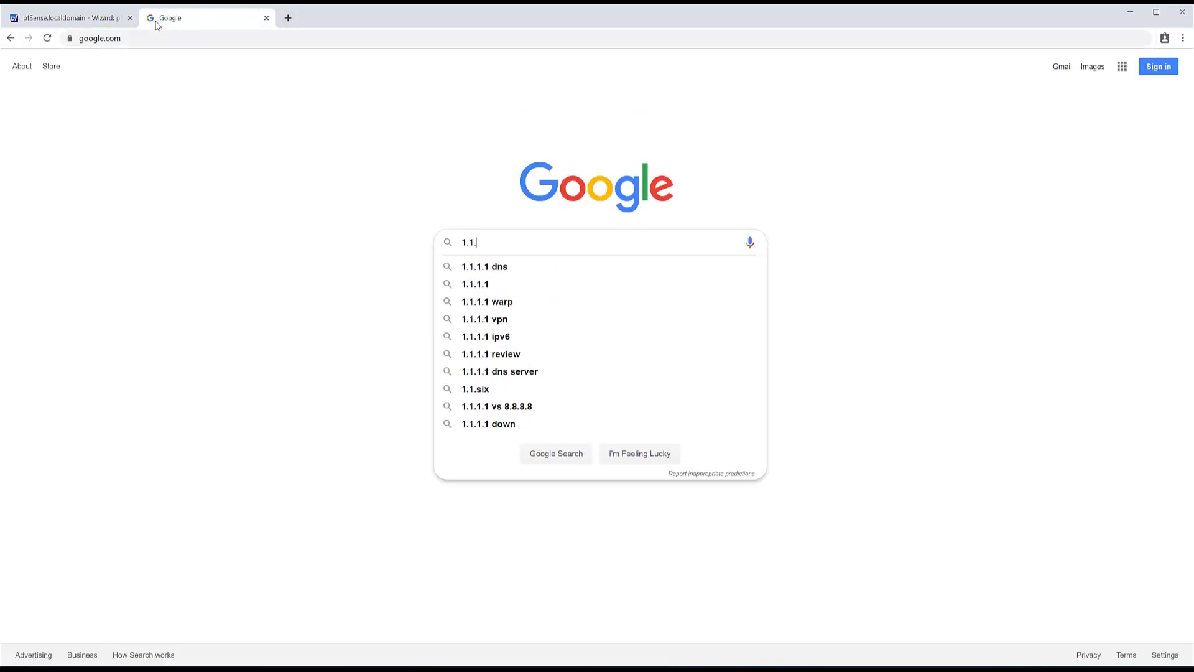
pyautogui.write('1.1')
pyautogui.press('Down')
pyautogui.press('Return')
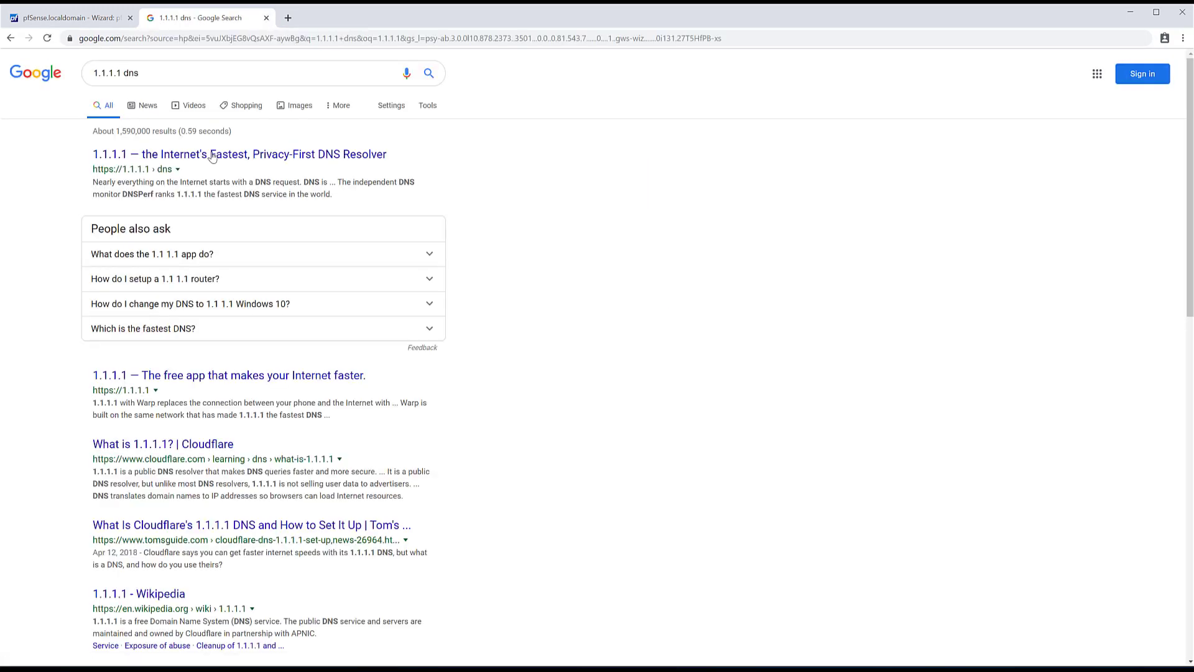
pyautogui.click(218, 157)
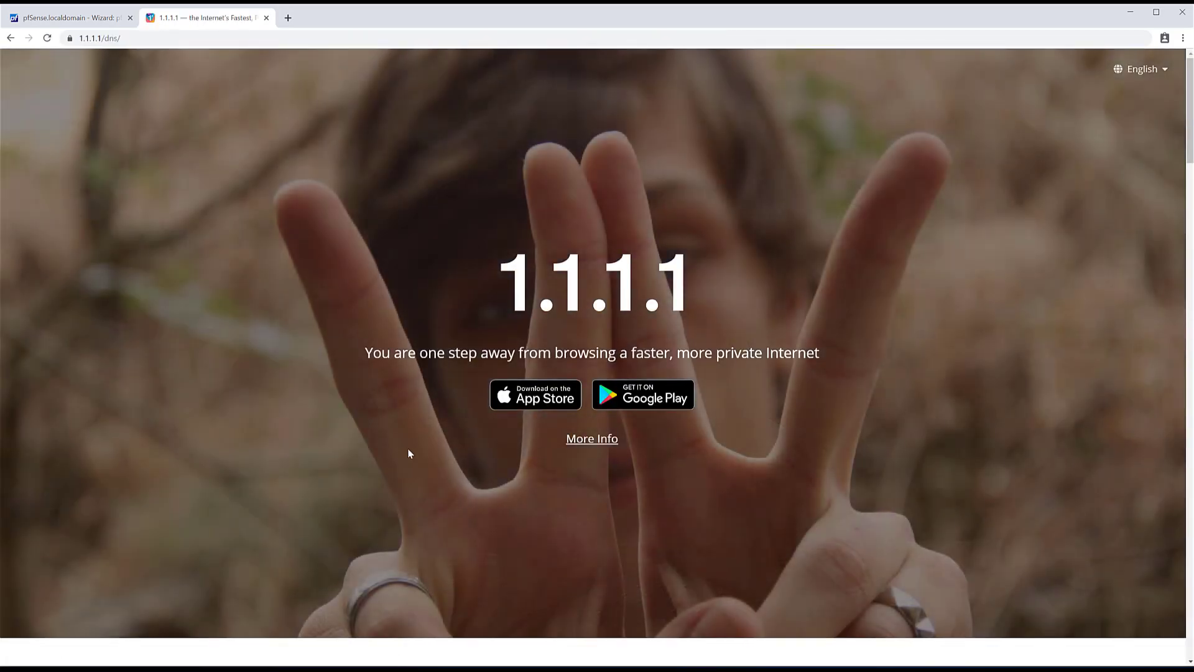
pyautogui.click(608, 440)
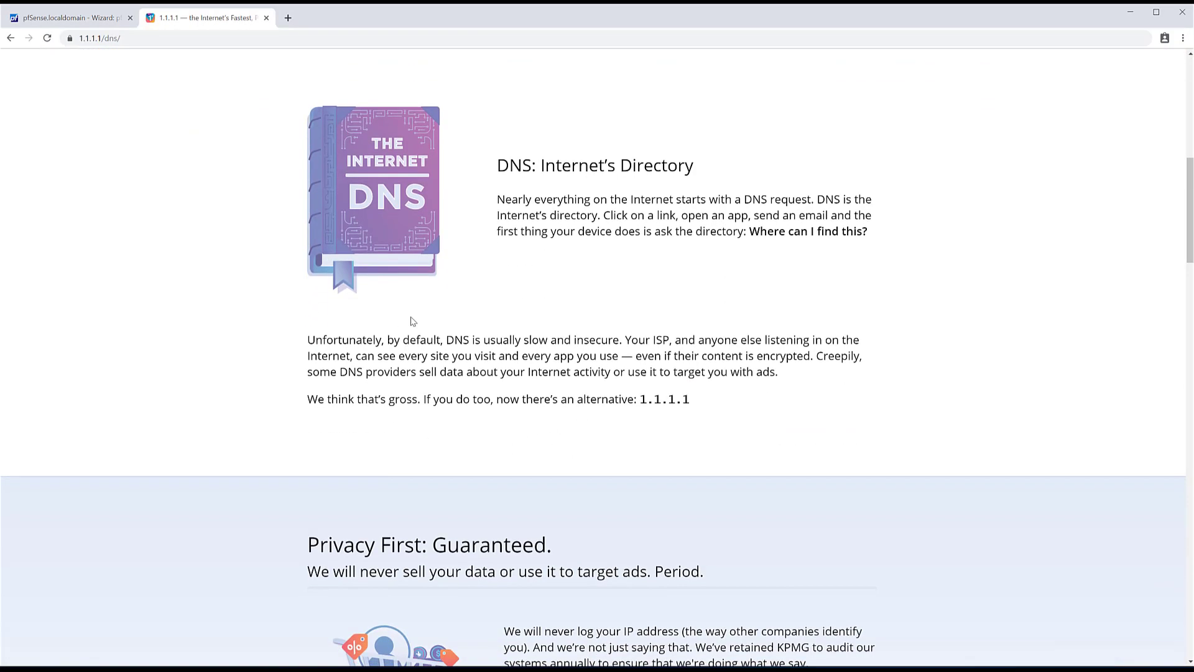
pyautogui.scroll(-8, 413, 321)
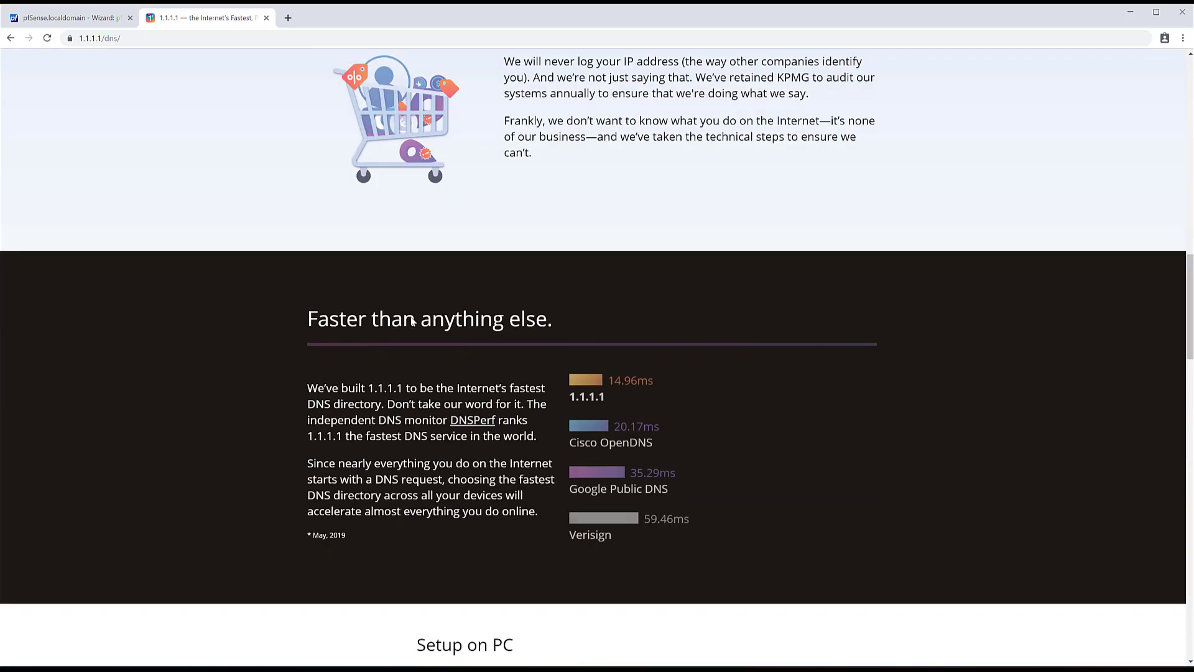
pyautogui.scroll(5, 413, 321)
pyautogui.scroll(-8, 411, 321)
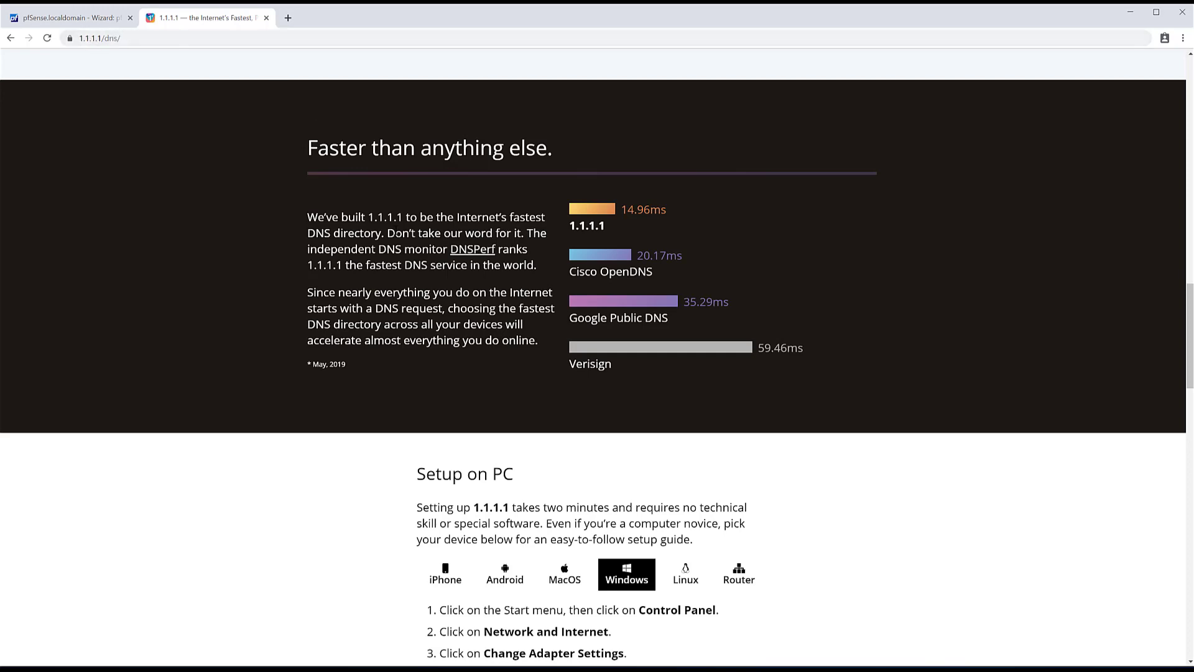
pyautogui.scroll(-11, 472, 605)
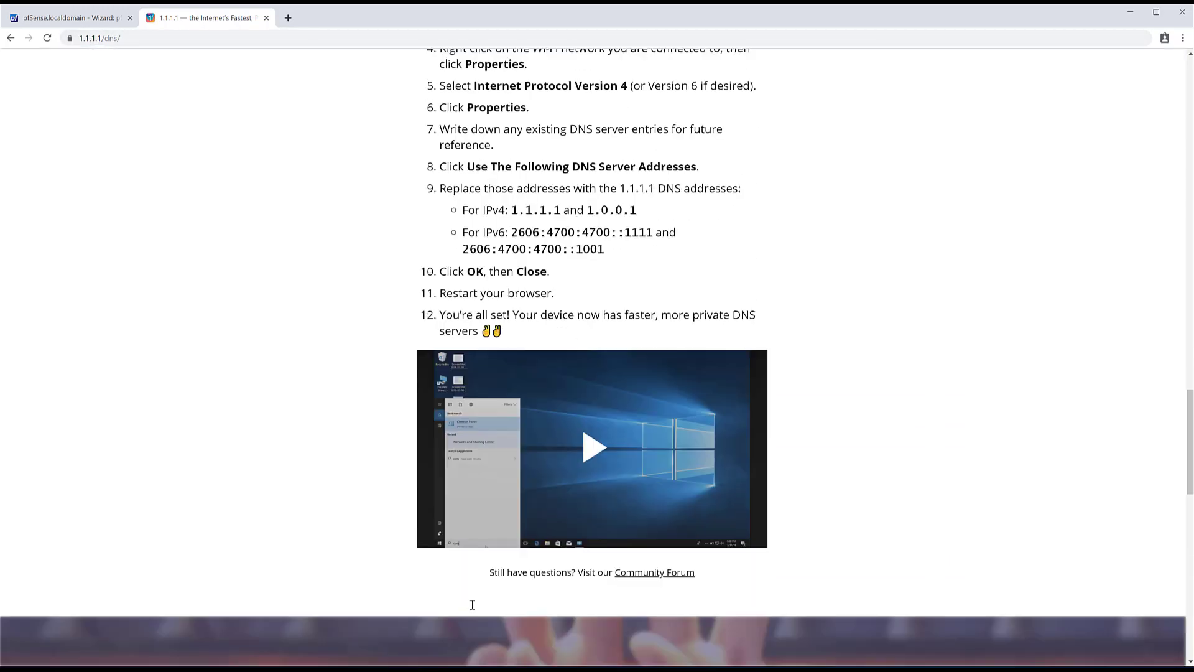
pyautogui.scroll(-10, 472, 607)
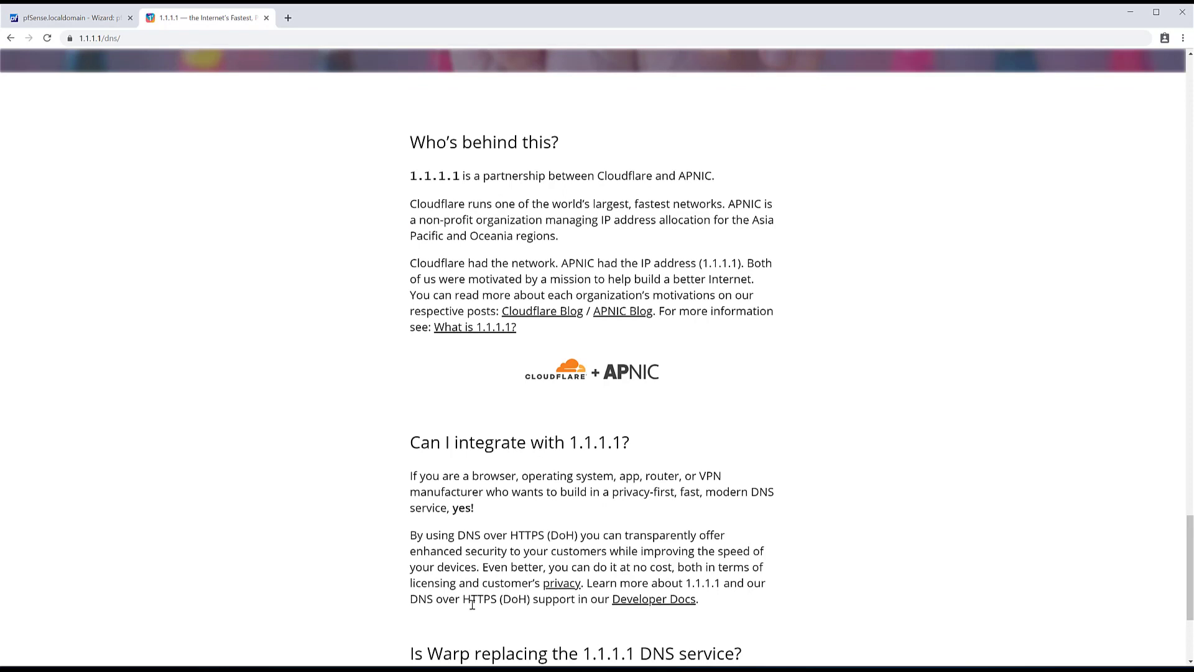
pyautogui.scroll(-3, 472, 605)
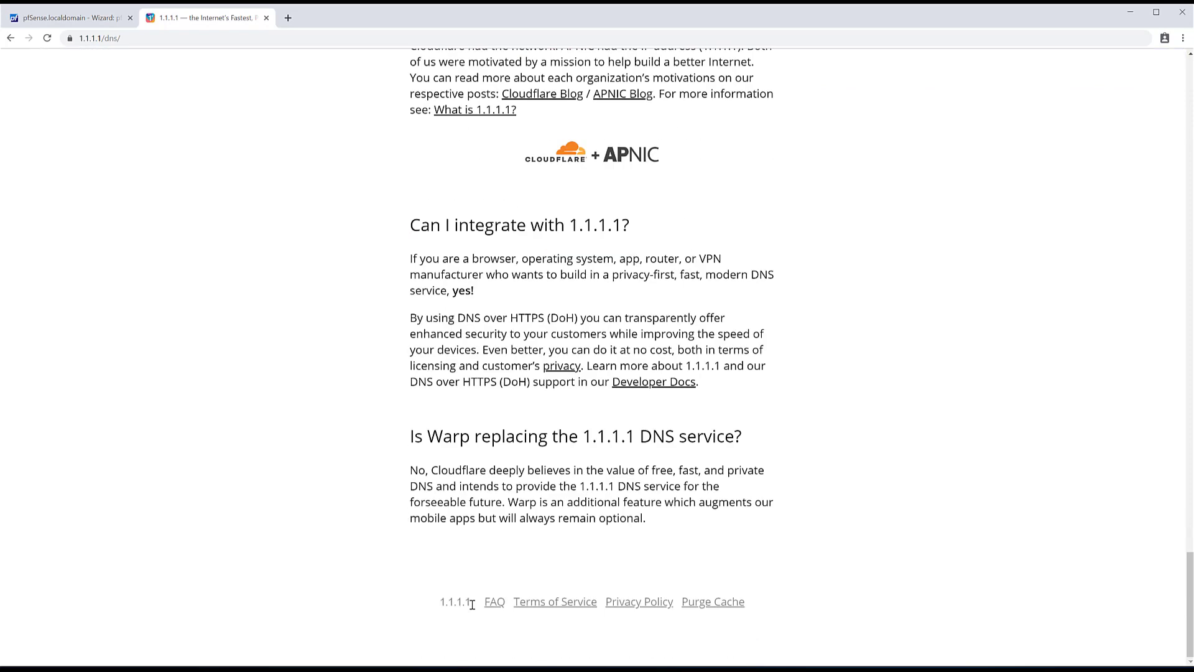
pyautogui.click(267, 17)
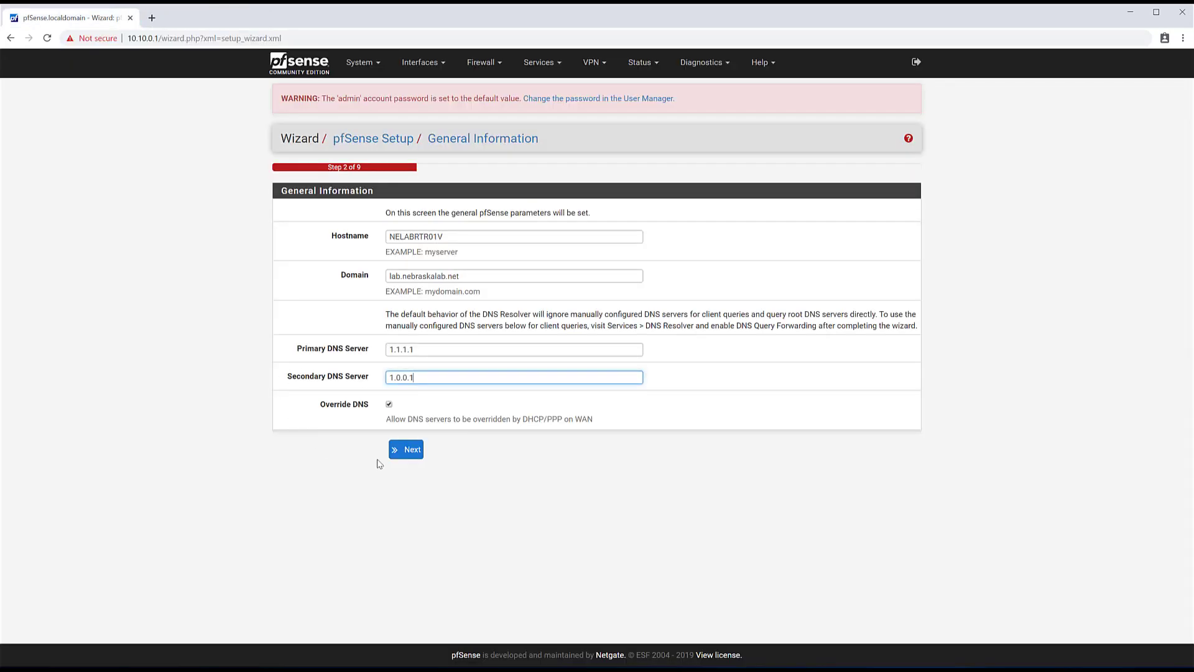
# - Choose America/Chicago as the timezone and advance to the WAN interface step
pyautogui.click(410, 460)
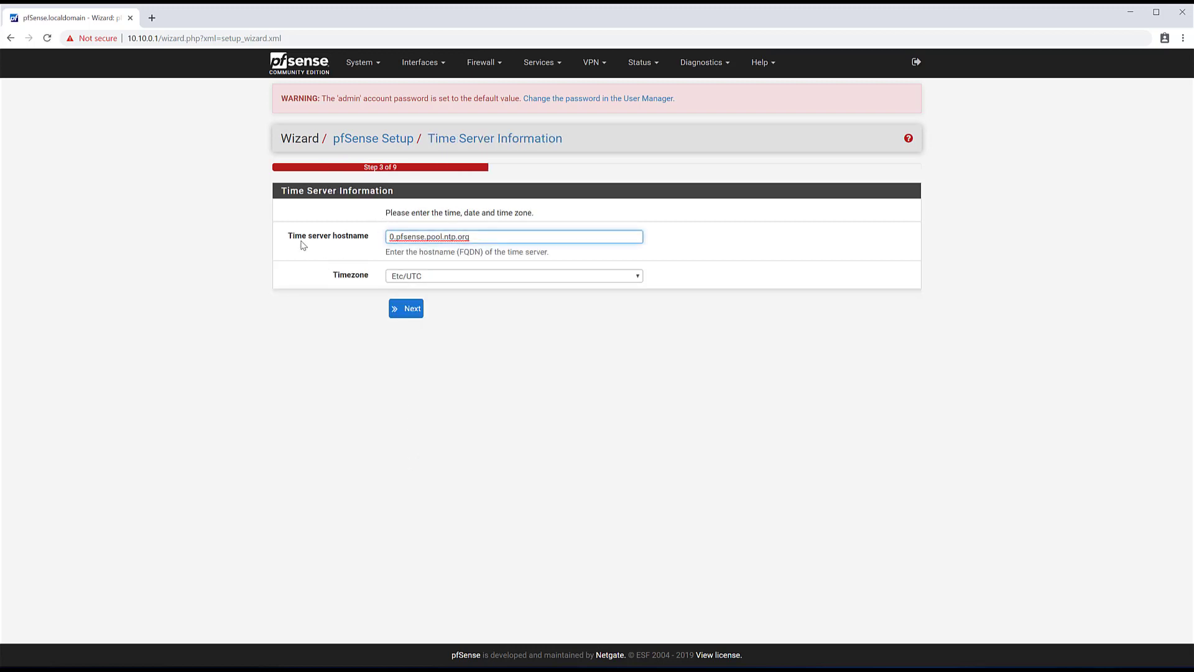
pyautogui.click(424, 283)
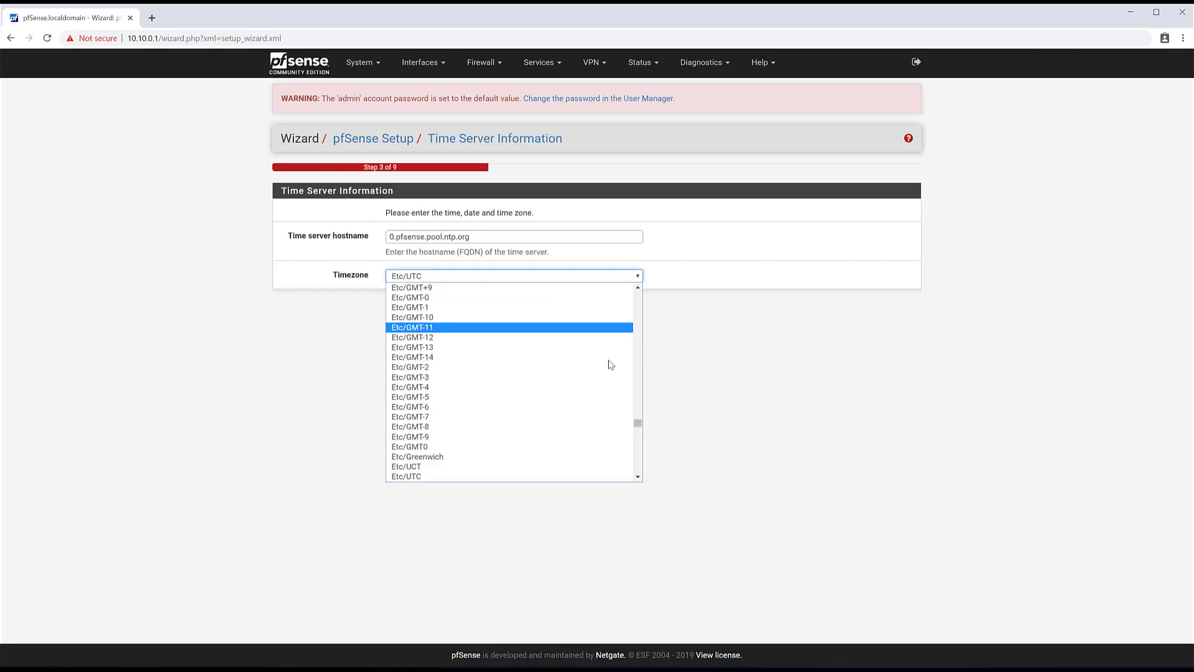
pyautogui.moveTo(640, 425); pyautogui.dragTo(637, 329)
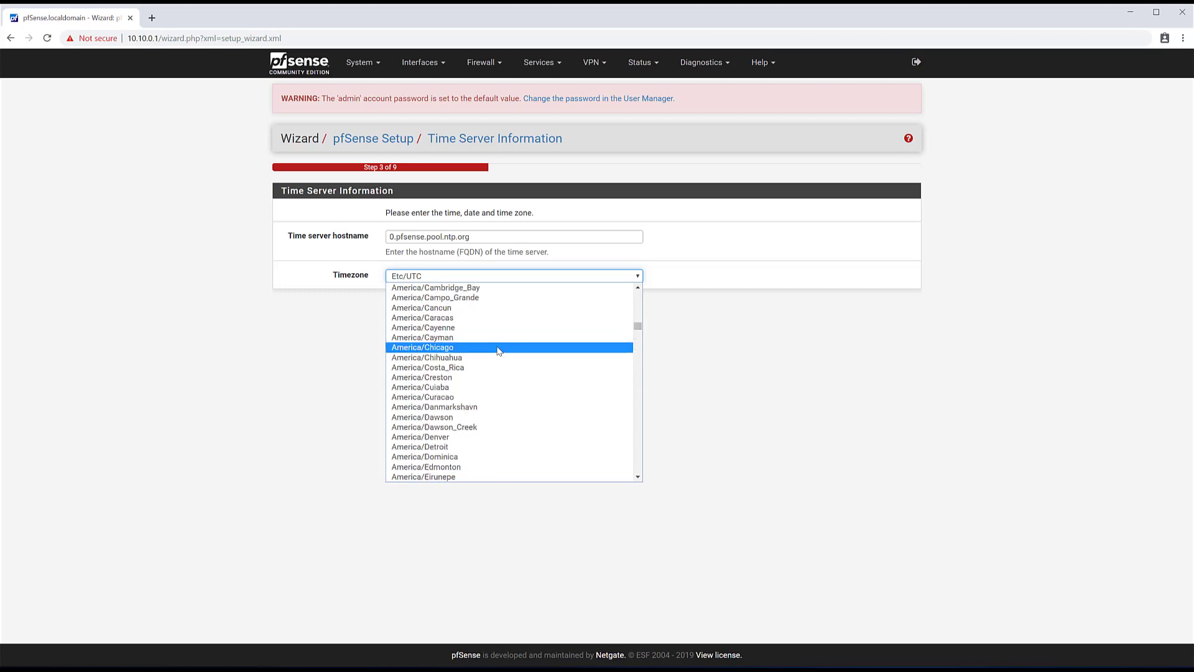
pyautogui.click(483, 353)
pyautogui.click(407, 309)
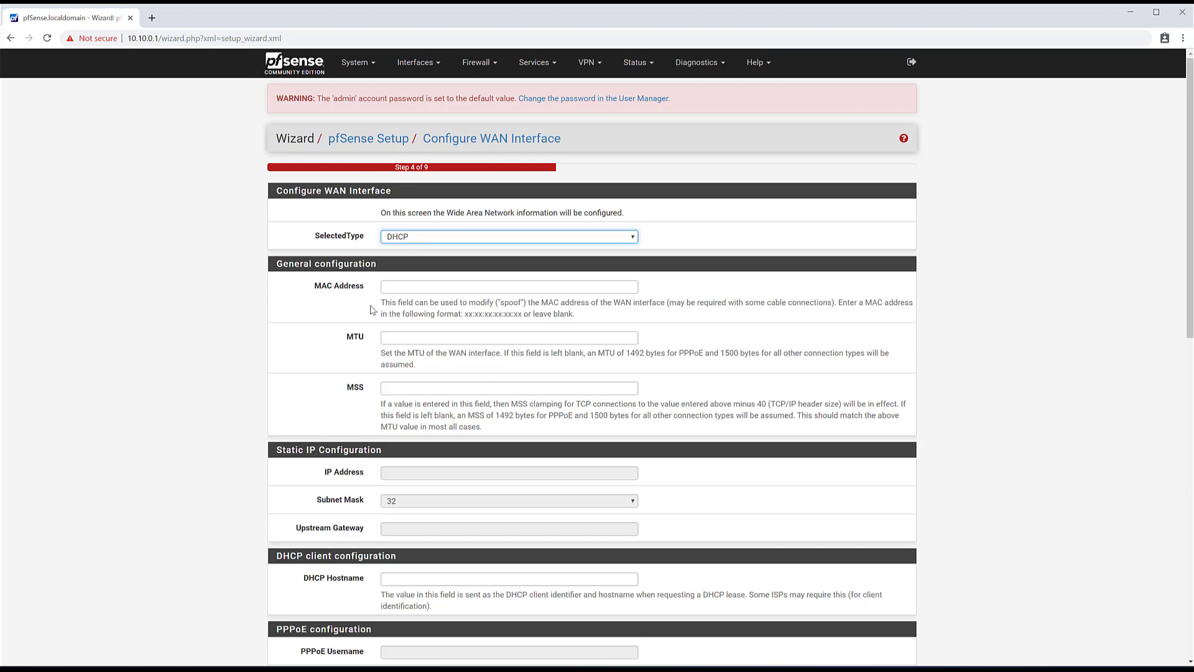
# - Keep the WAN connection type as DHCP and go down the WAN page
pyautogui.click(412, 240)
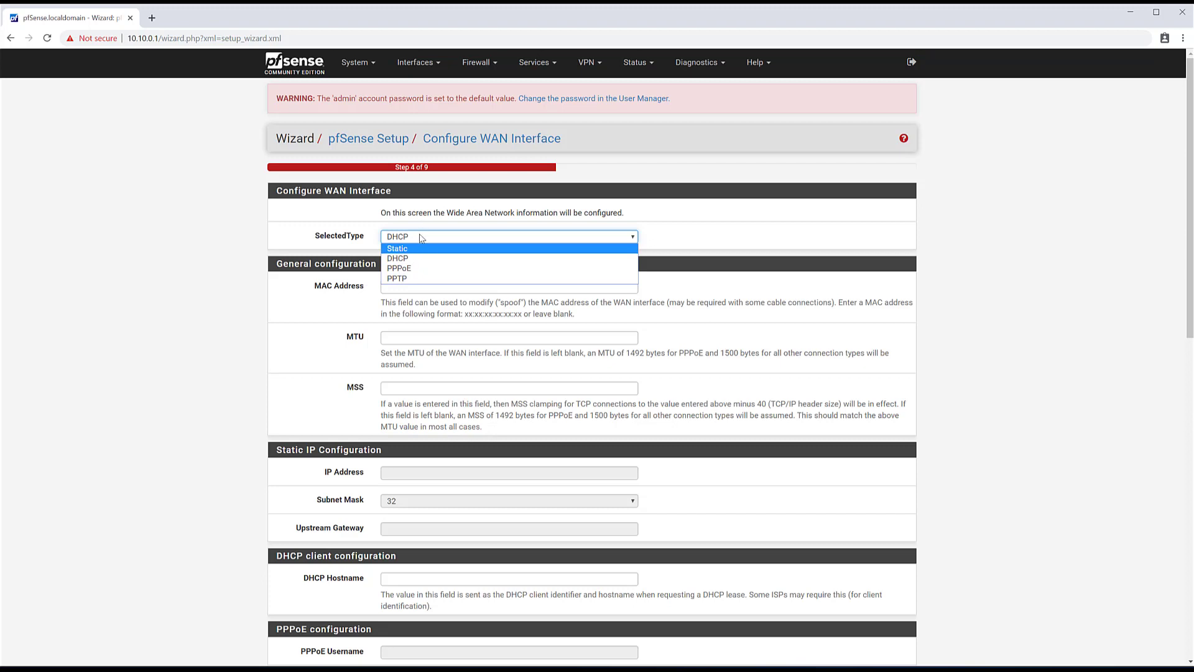
pyautogui.click(425, 237)
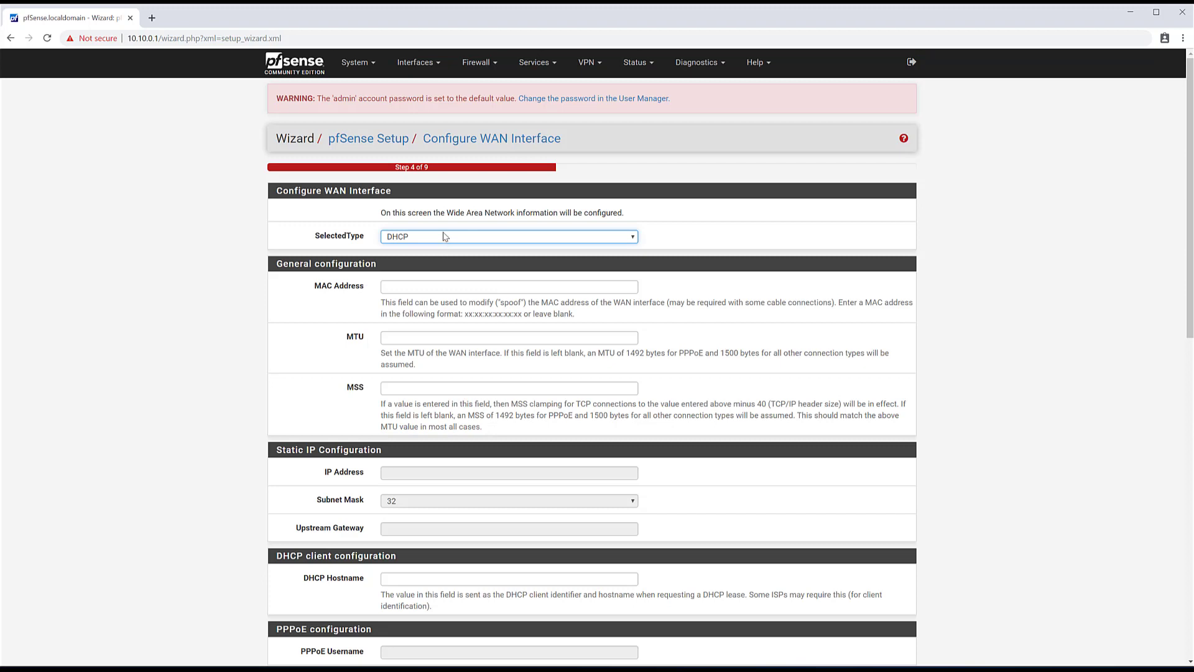
pyautogui.scroll(-1, 346, 428)
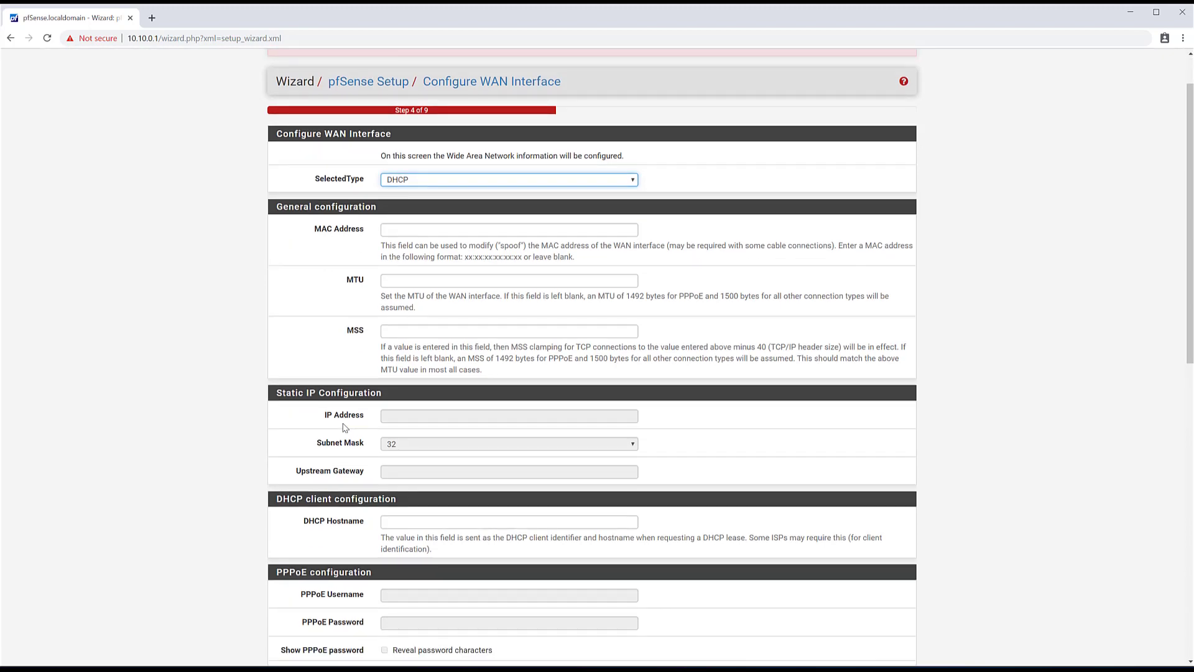
pyautogui.scroll(-10, 345, 428)
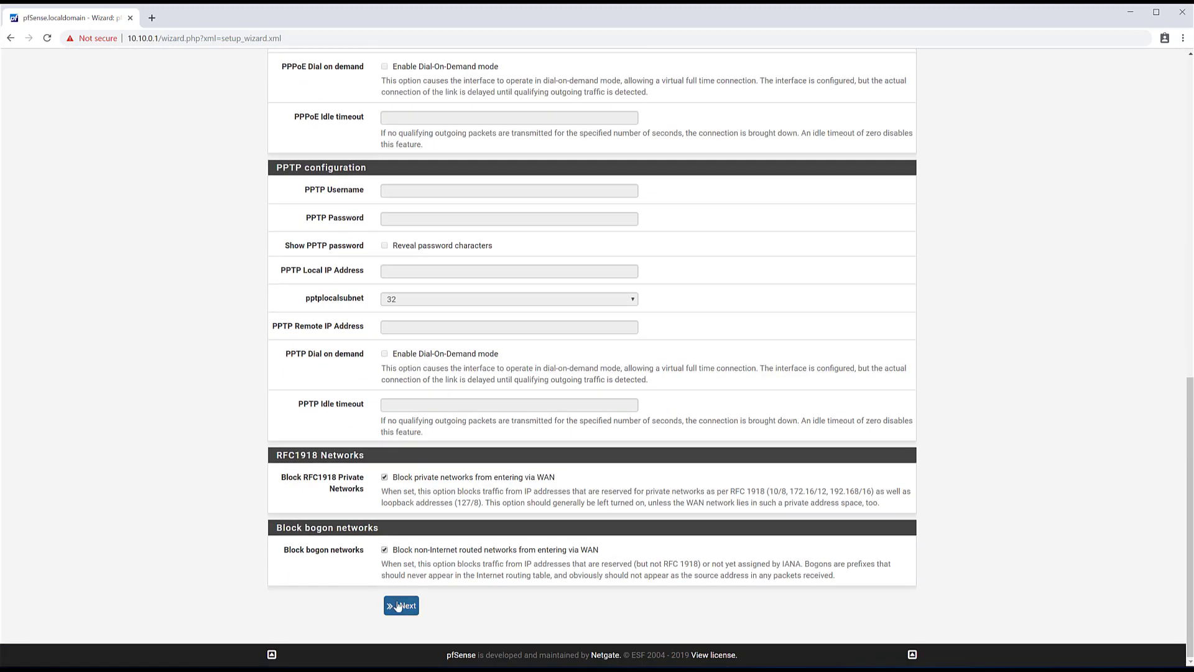
pyautogui.click(398, 605)
# - Uncheck 'Block private networks from entering via WAN' and continue to the LAN step
pyautogui.moveTo(277, 455); pyautogui.dragTo(318, 455)
pyautogui.click(384, 480)
pyautogui.click(232, 540)
pyautogui.click(396, 609)
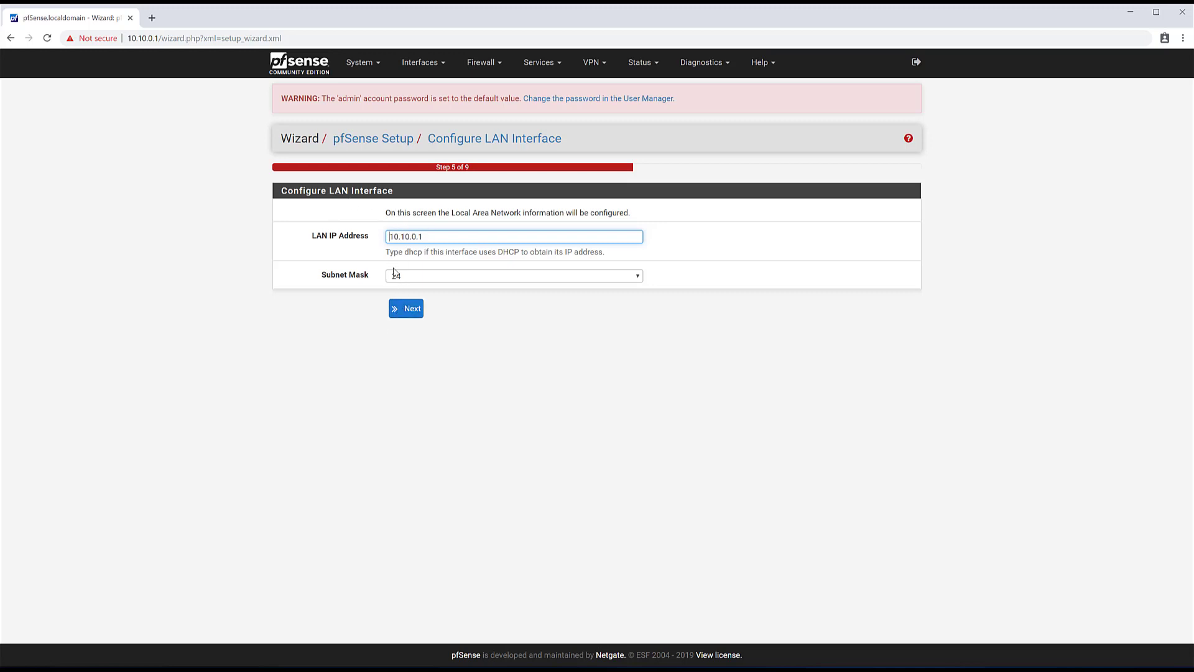
# - Accept LAN 10.10.0.1/24, enter a new admin password twice, and reload pfSense
pyautogui.click(395, 315)
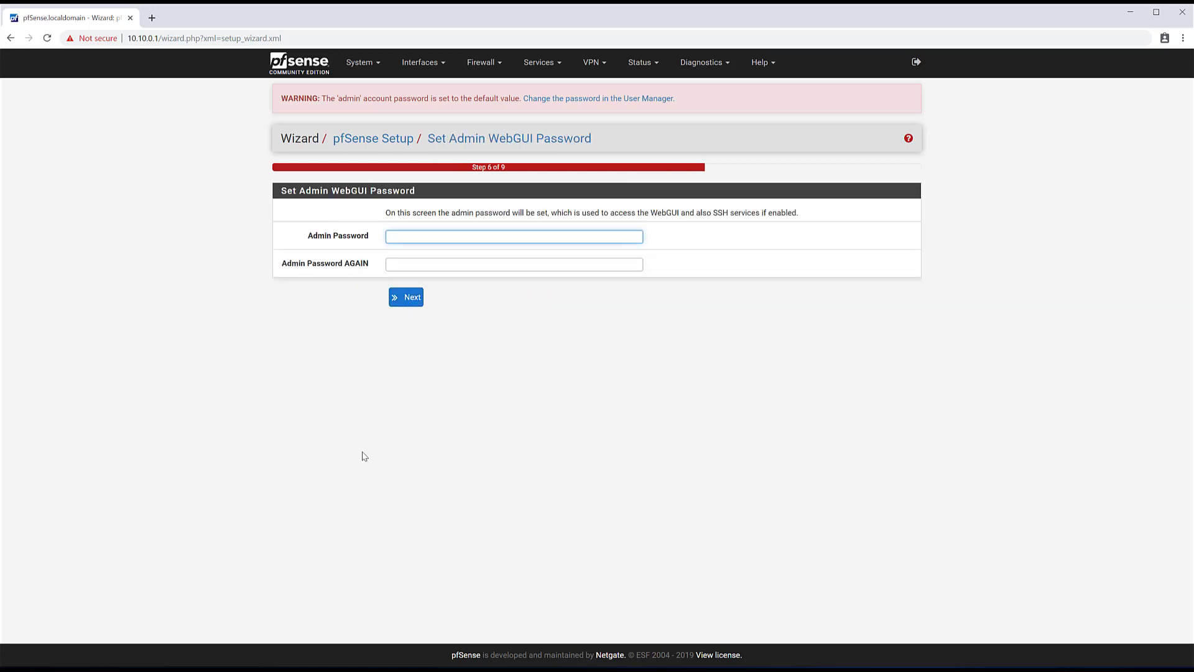
pyautogui.write('pfsense12')
pyautogui.press('Tab')
pyautogui.write('pfsense12')
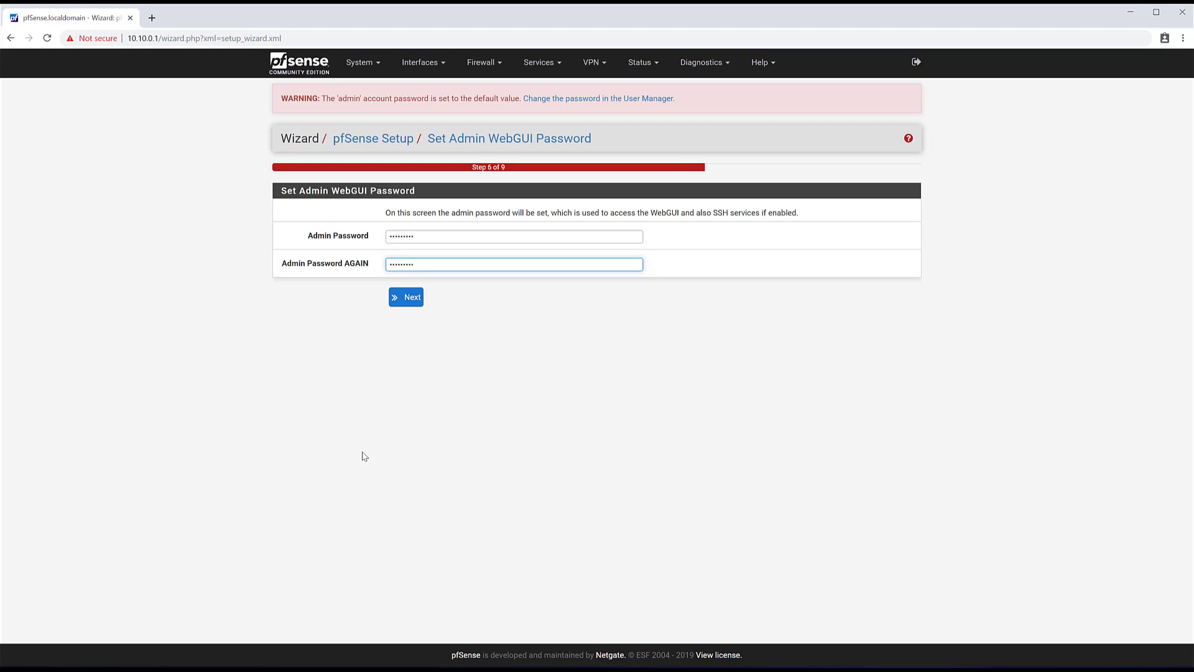
pyautogui.click(411, 299)
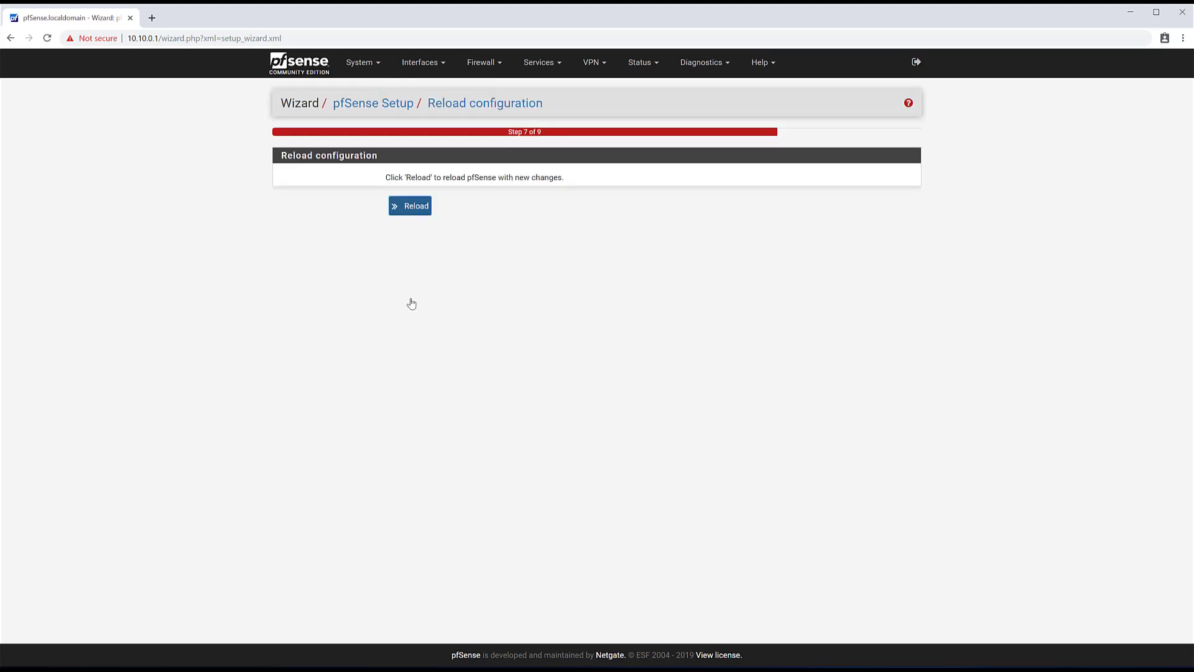
pyautogui.click(409, 207)
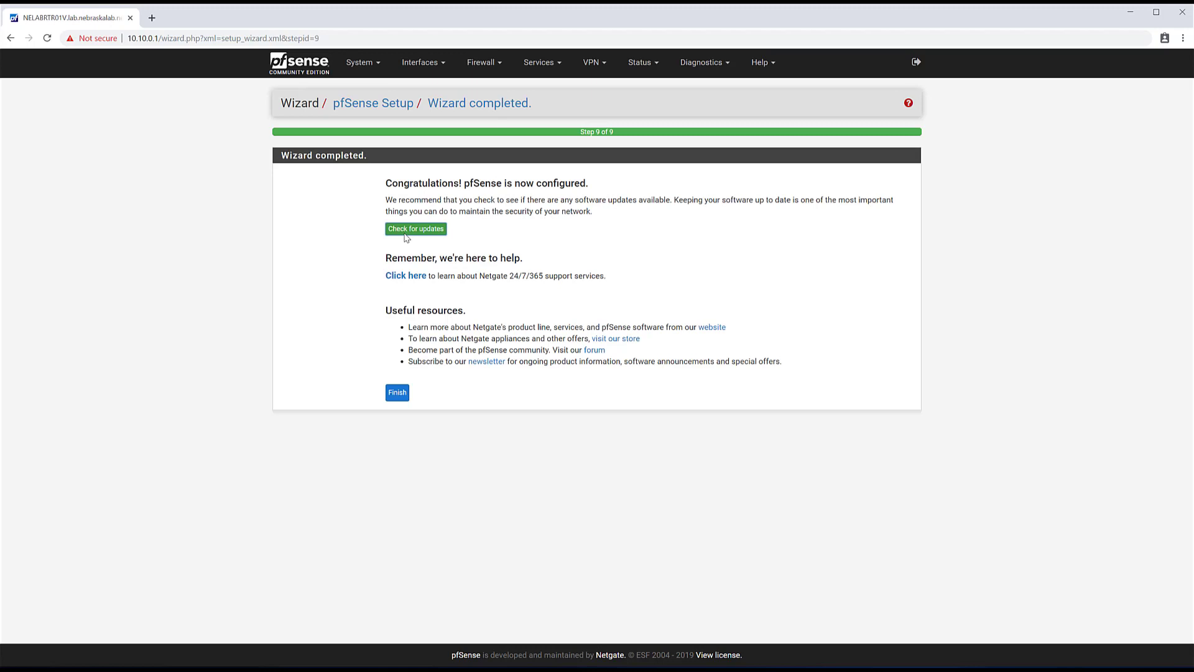
# - Finish the setup wizard and accept the trademark notice
pyautogui.click(398, 394)
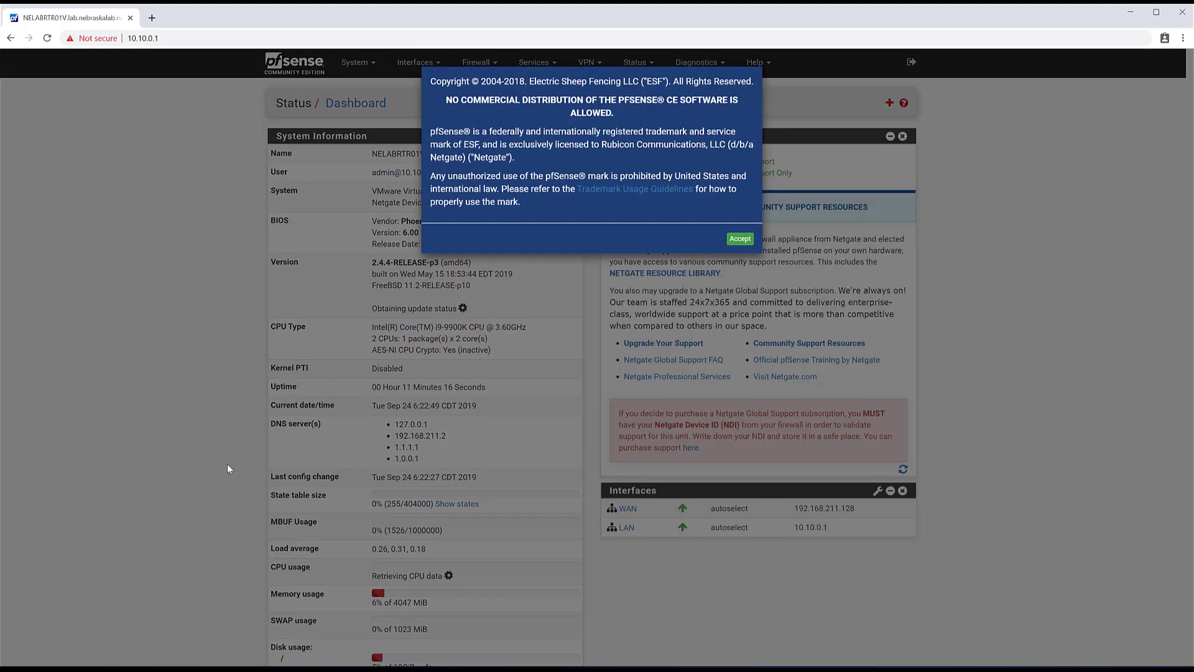
pyautogui.click(740, 239)
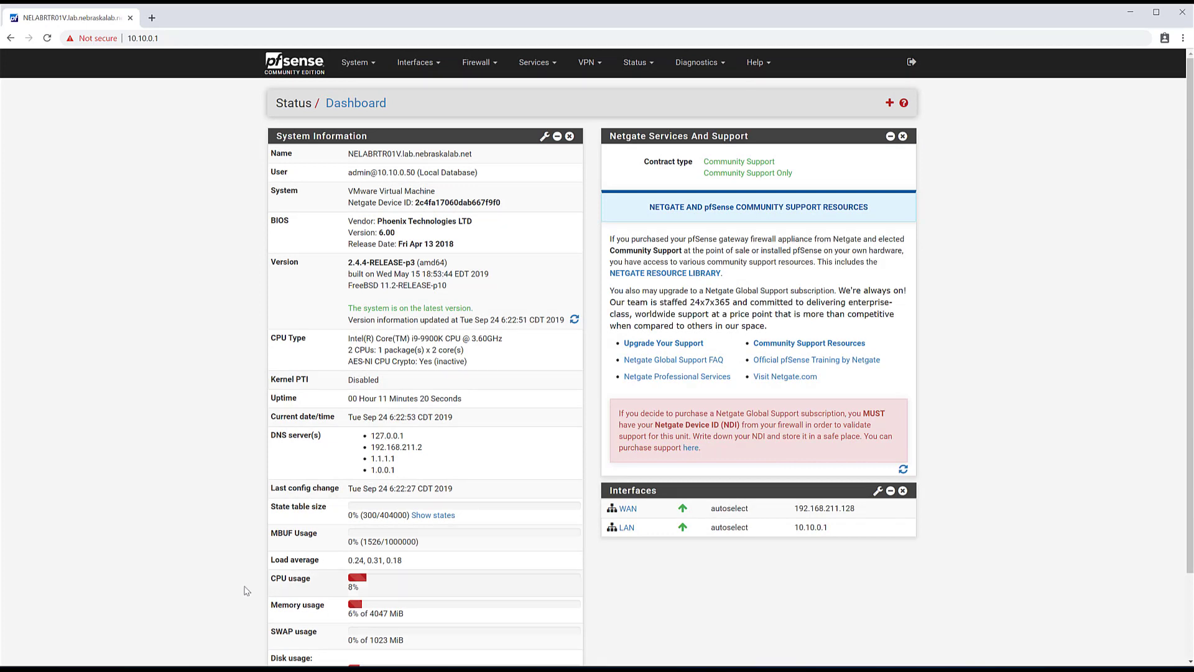
pyautogui.scroll(-2, 349, 543)
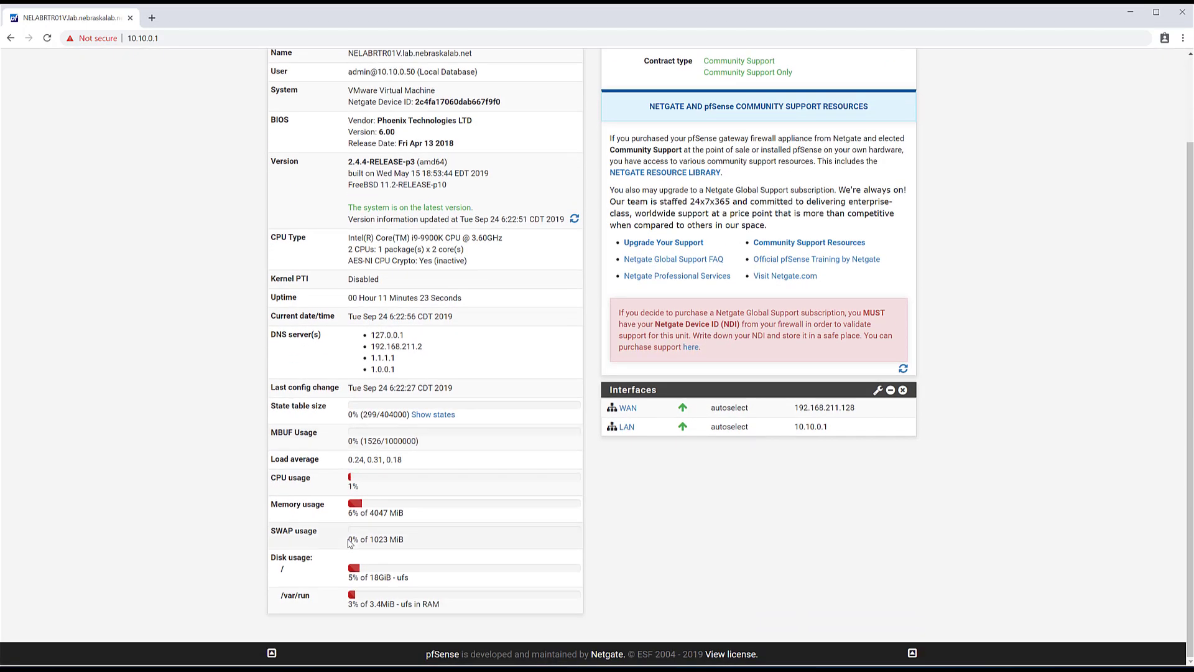
pyautogui.scroll(2, 349, 543)
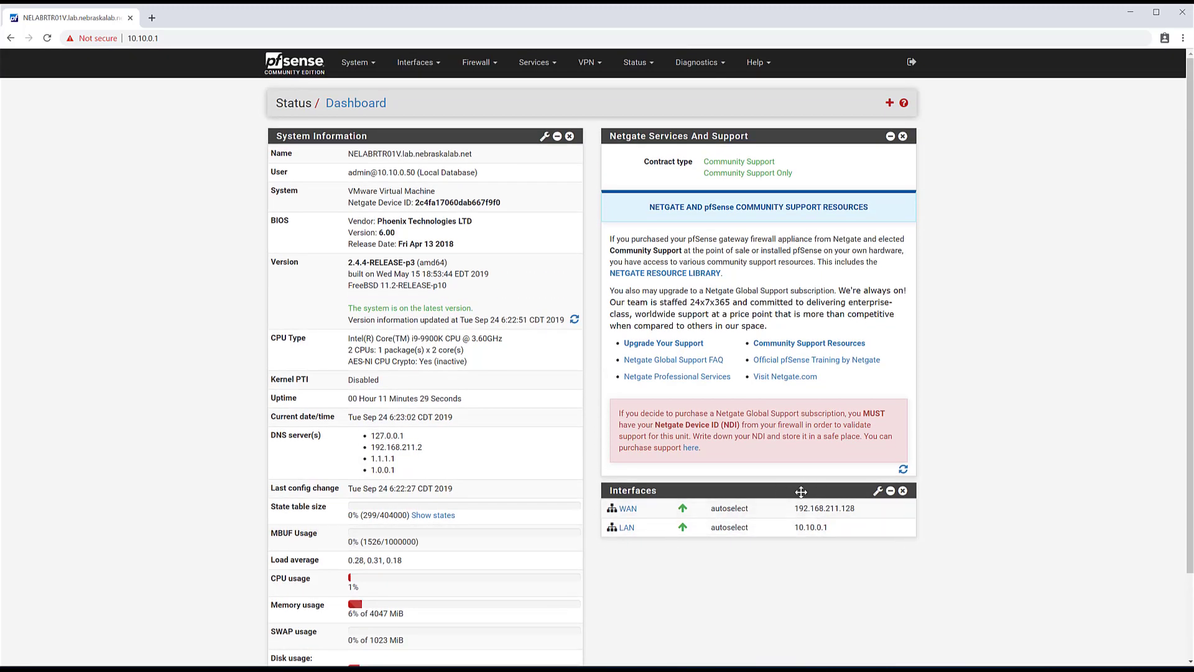
# - Move the Interfaces widget to the top right and remove the Netgate Services and Support widget
pyautogui.moveTo(798, 494); pyautogui.dragTo(802, 140)
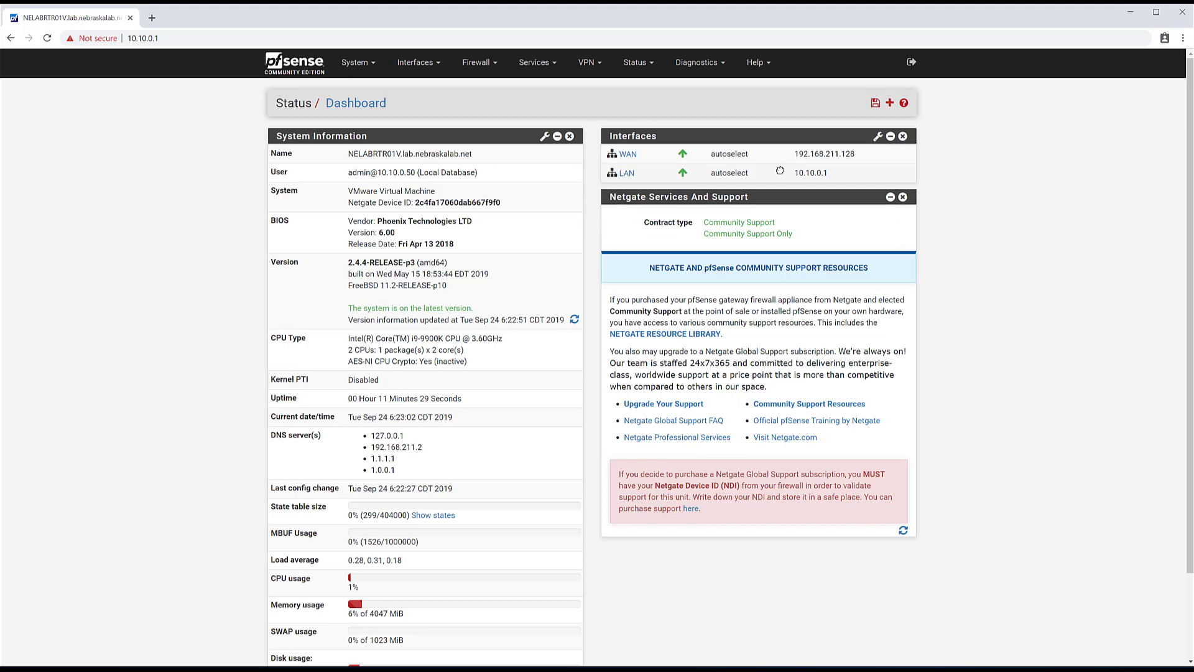
pyautogui.click(902, 198)
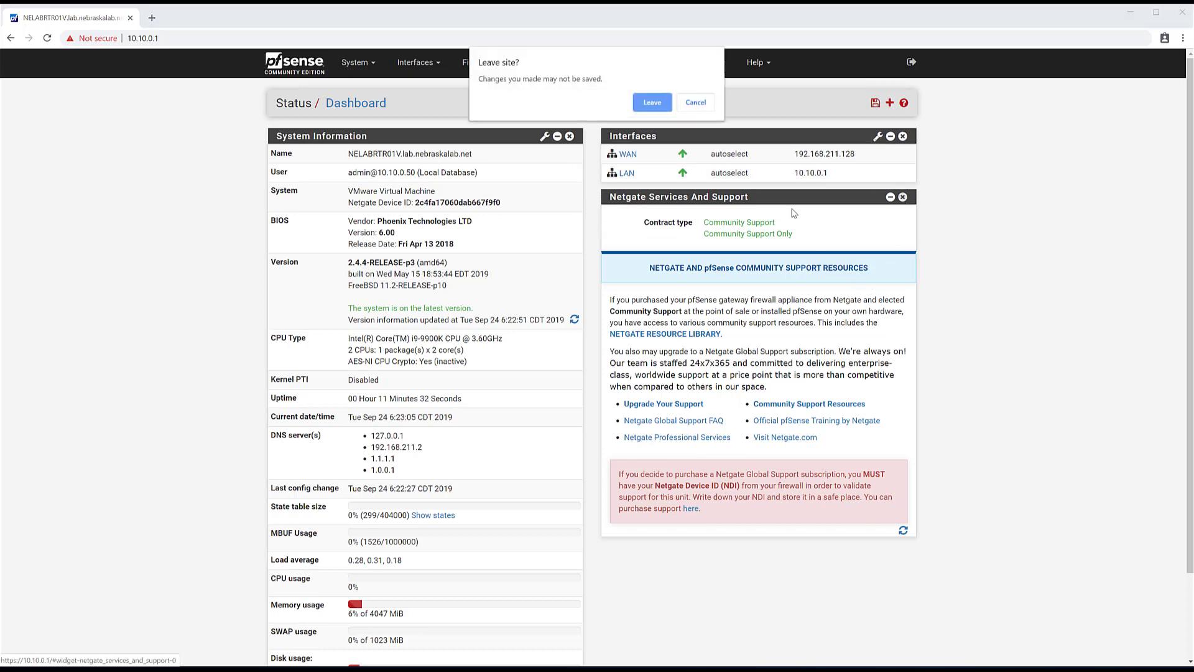
pyautogui.click(650, 110)
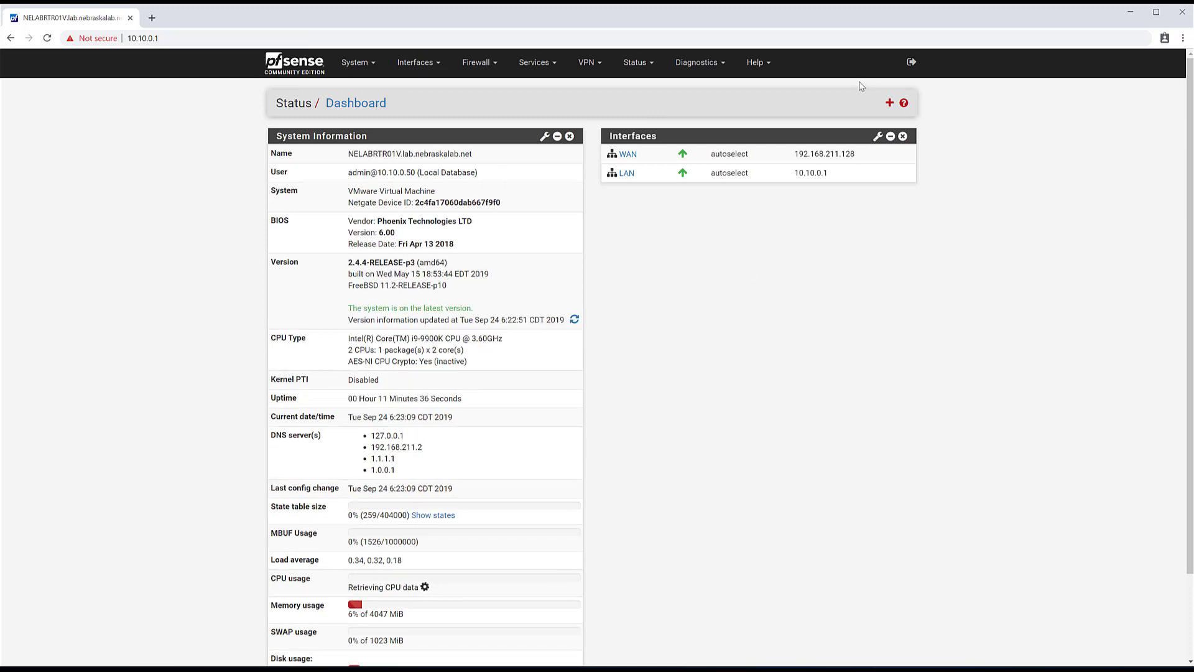
pyautogui.click(889, 103)
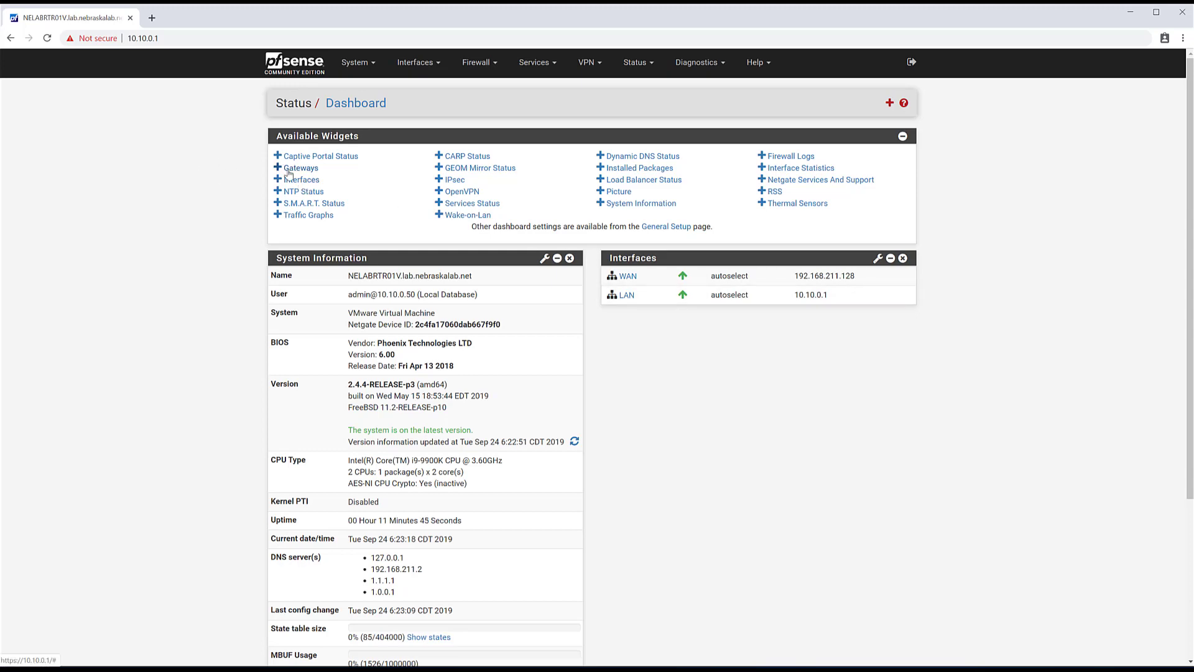
# - Add the Gateways widget under Interfaces and collapse the Available Widgets panel
pyautogui.click(293, 169)
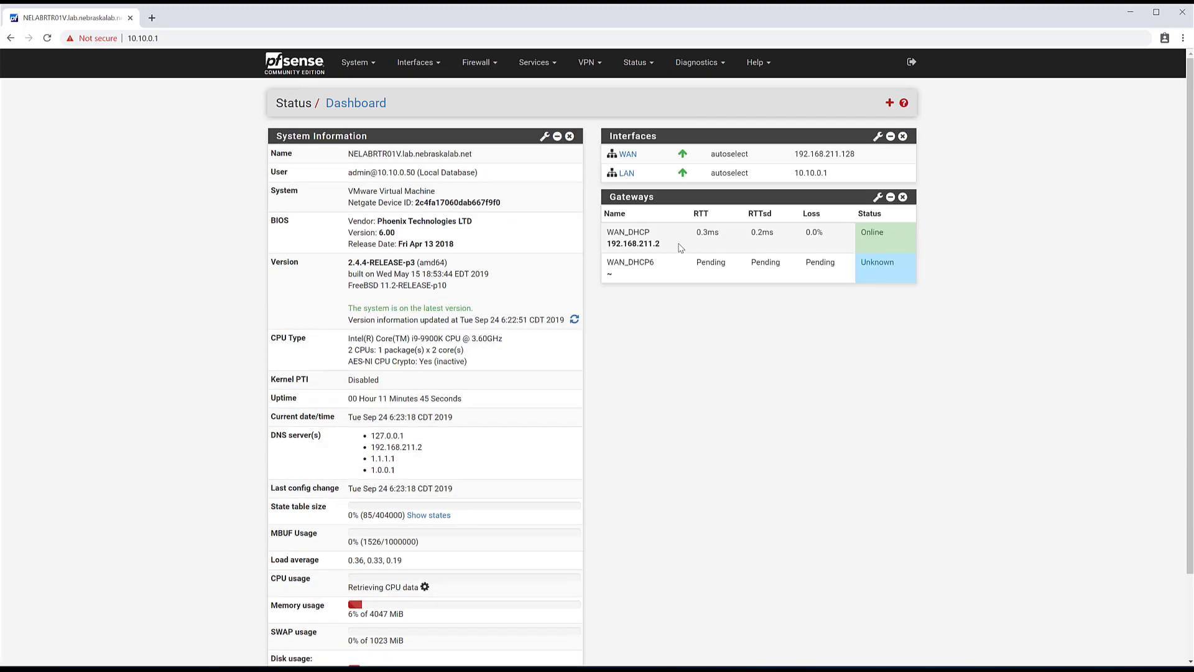
pyautogui.click(889, 103)
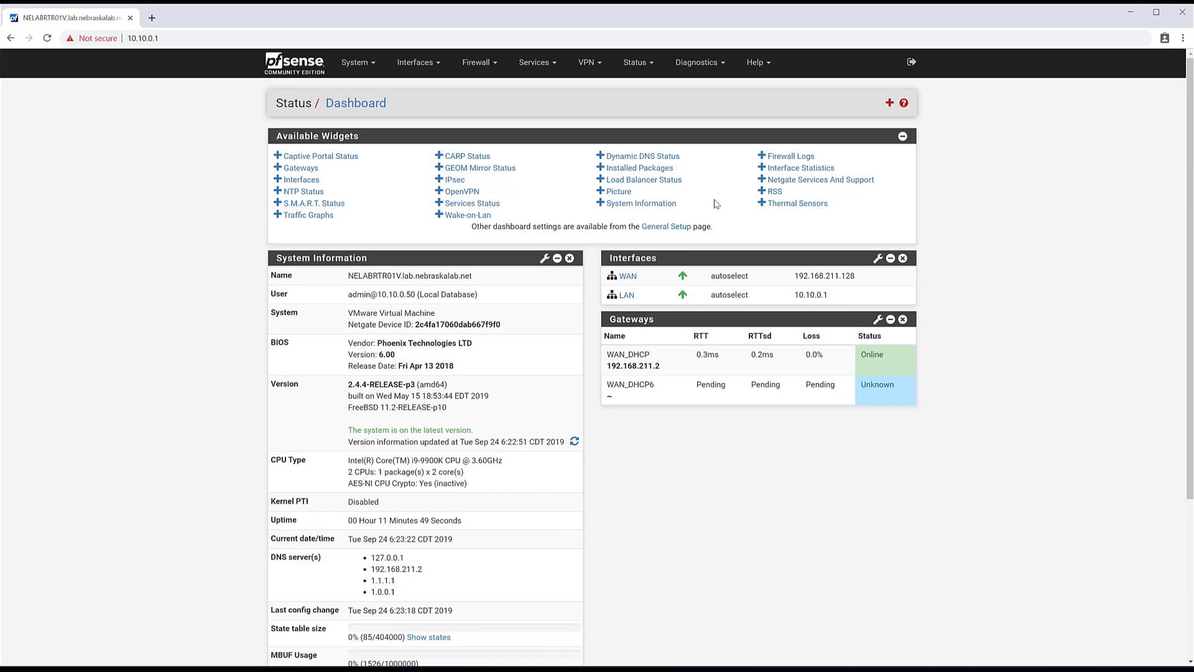
pyautogui.click(902, 136)
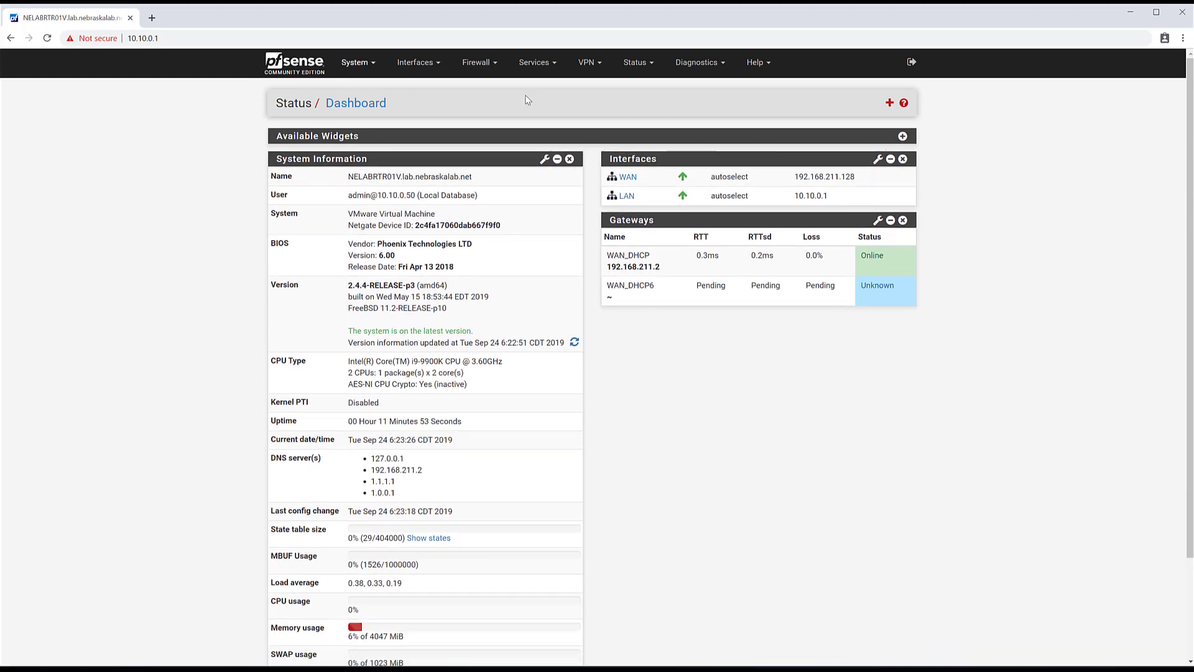
pyautogui.click(889, 103)
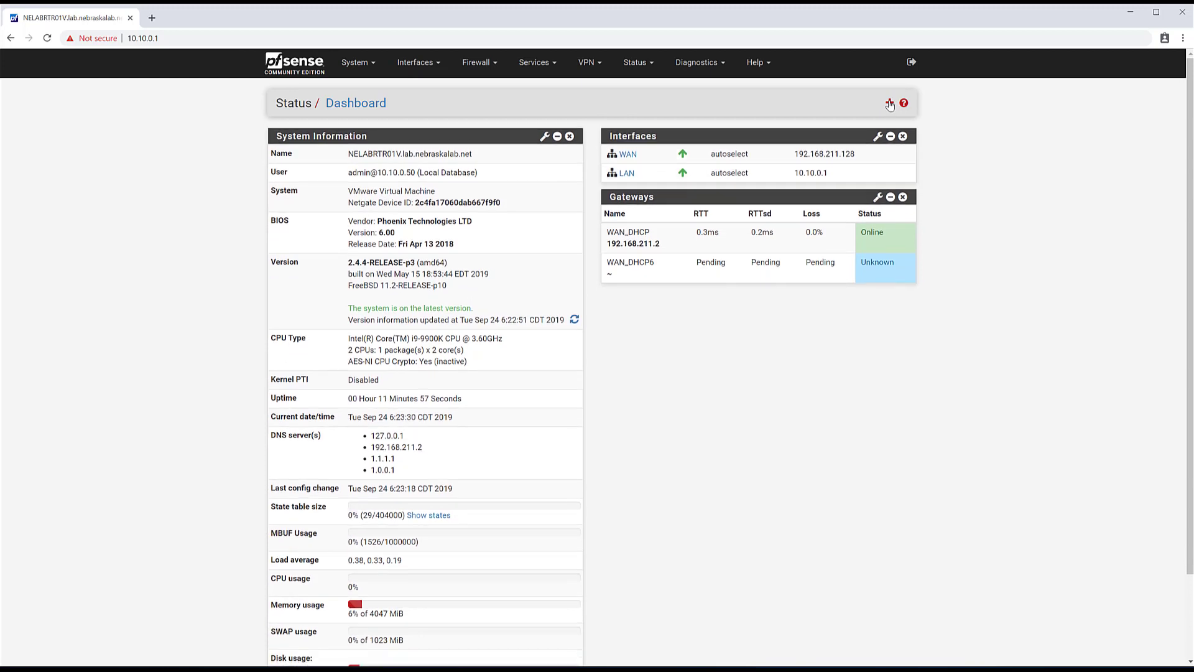
pyautogui.click(353, 63)
pyautogui.click(420, 65)
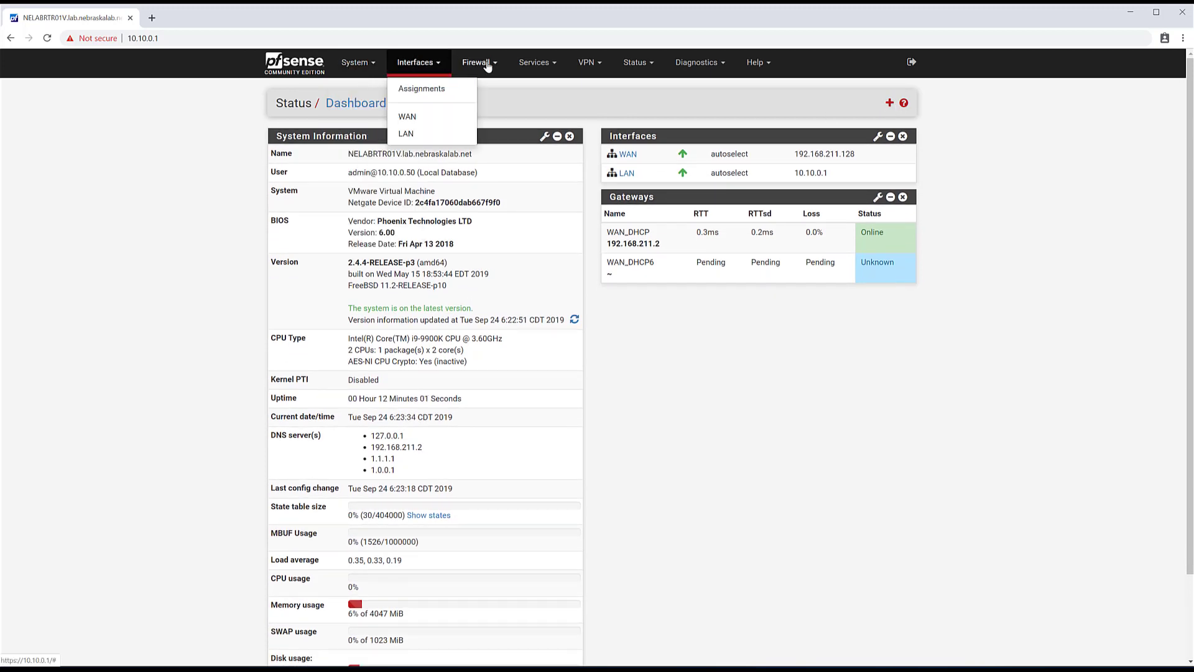
pyautogui.click(488, 65)
pyautogui.click(543, 71)
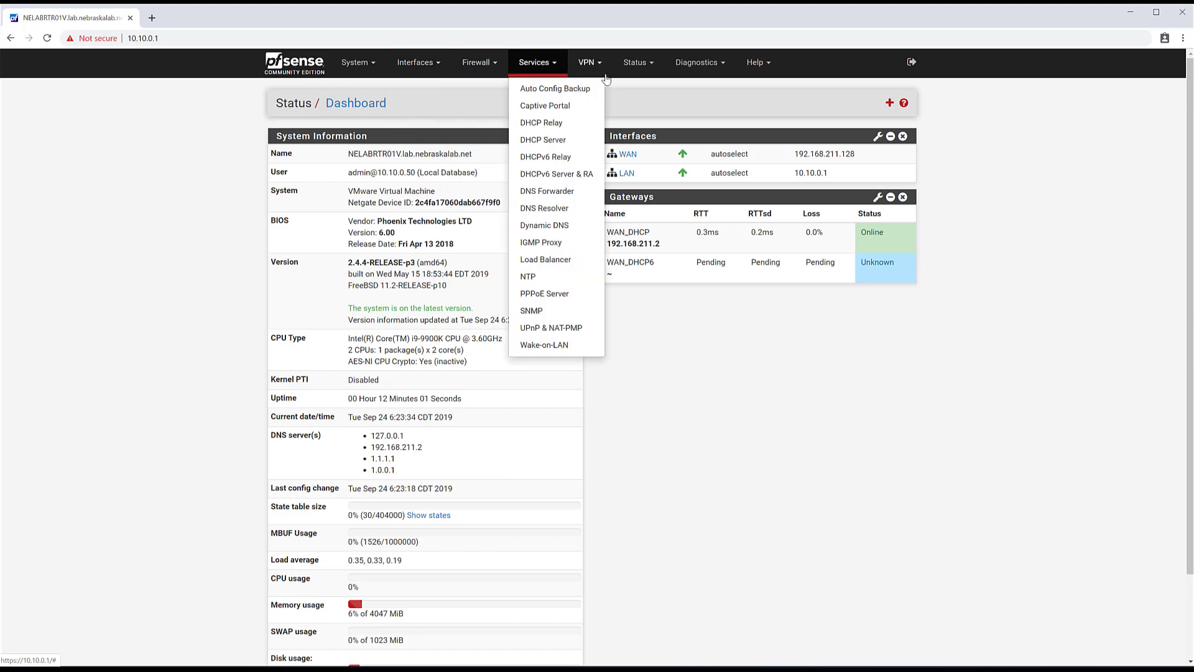
pyautogui.click(596, 73)
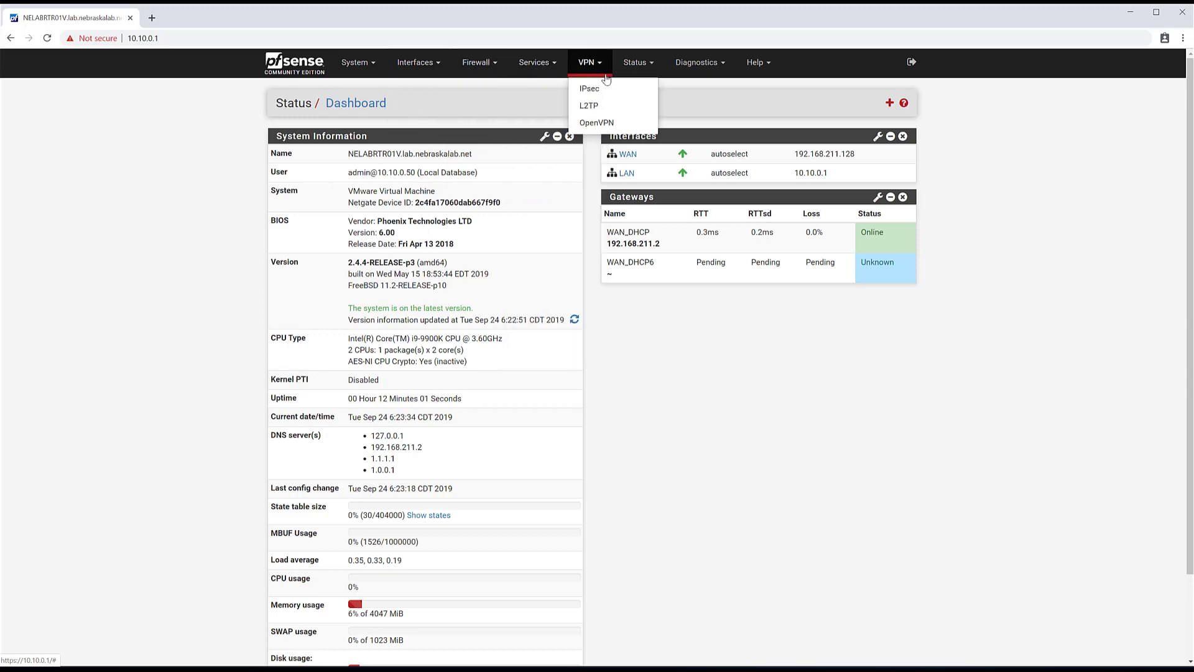
pyautogui.click(640, 65)
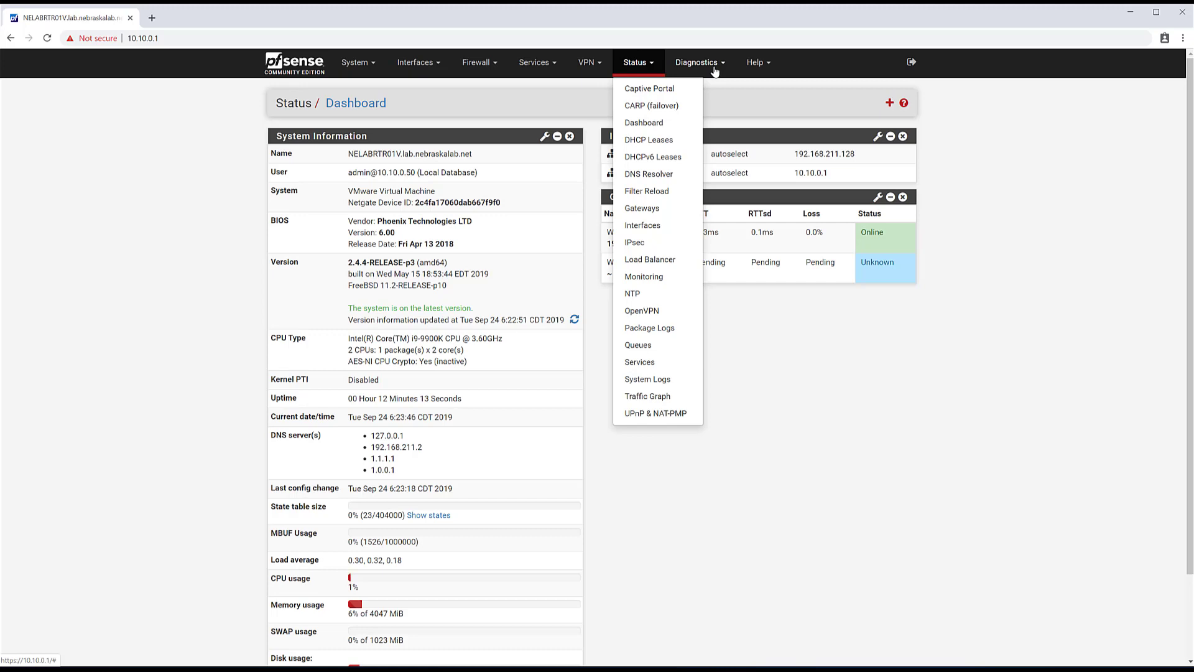
pyautogui.click(715, 72)
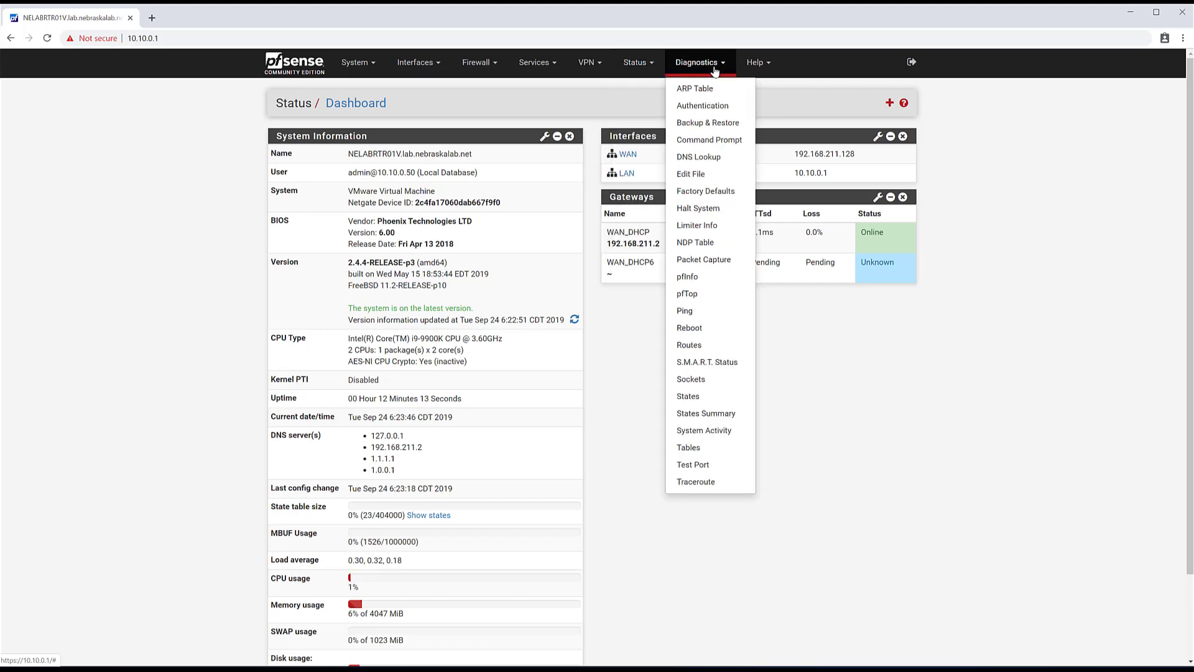
pyautogui.click(905, 440)
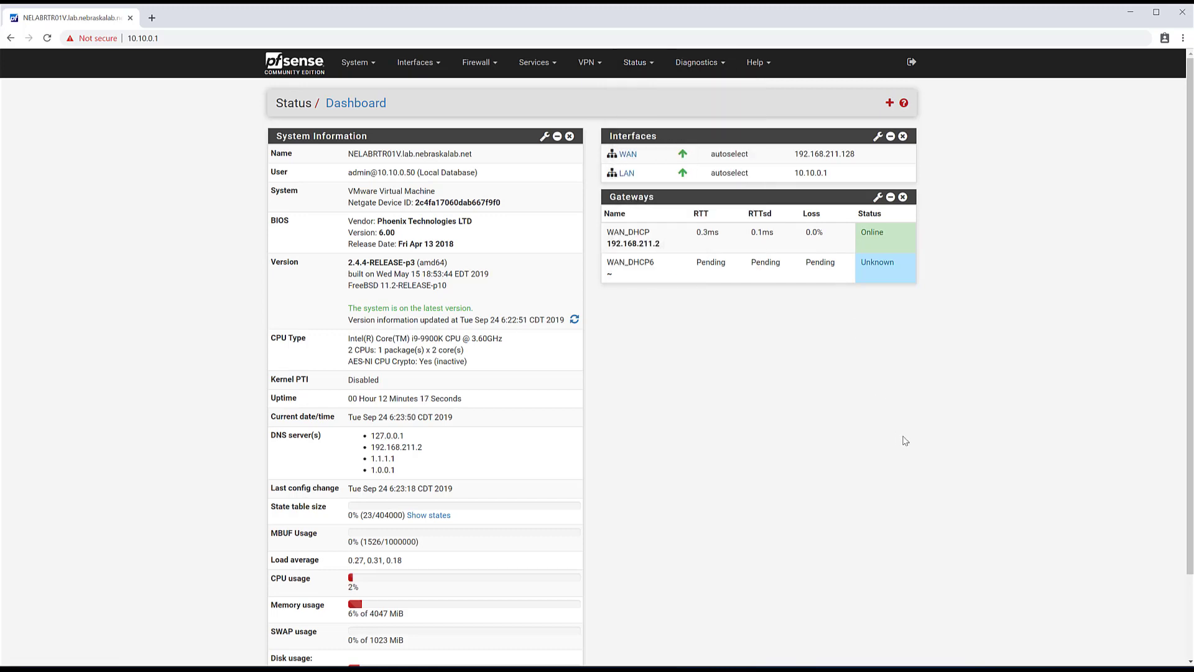